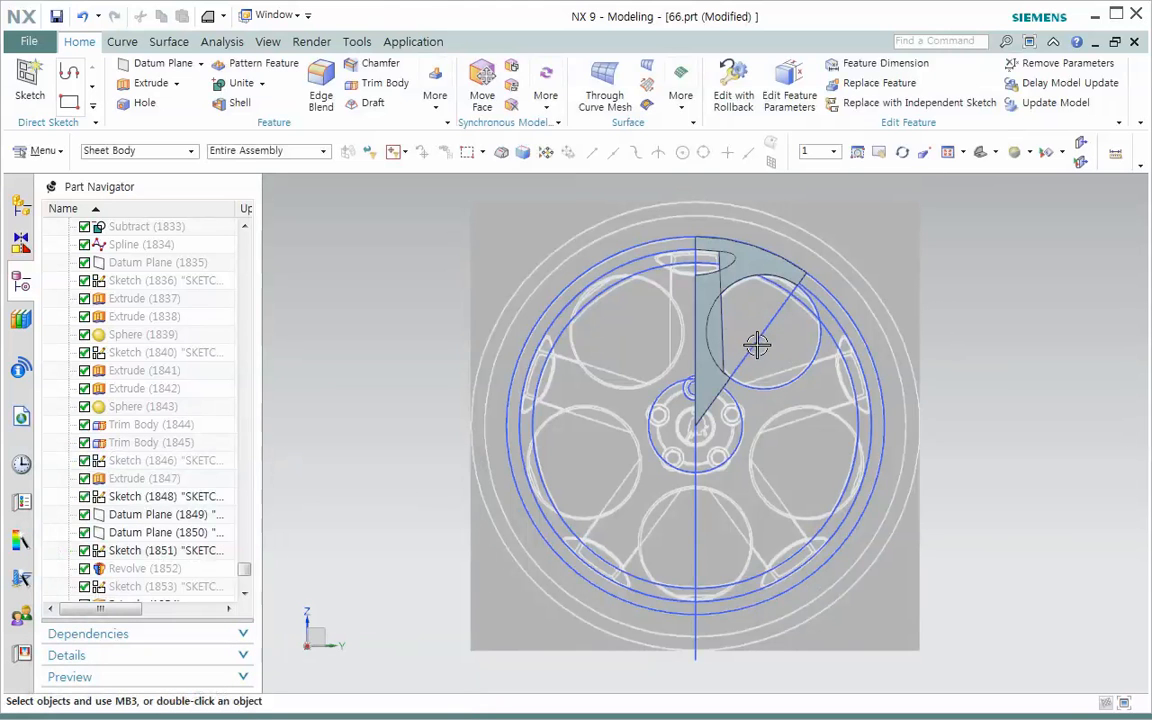
# Set up a 10 mm Move Face on the crescent-shaped end face of the pocket block, with a pivot point on that face
pyautogui.moveTo(946, 450); pyautogui.dragTo(943, 452, button='middle')
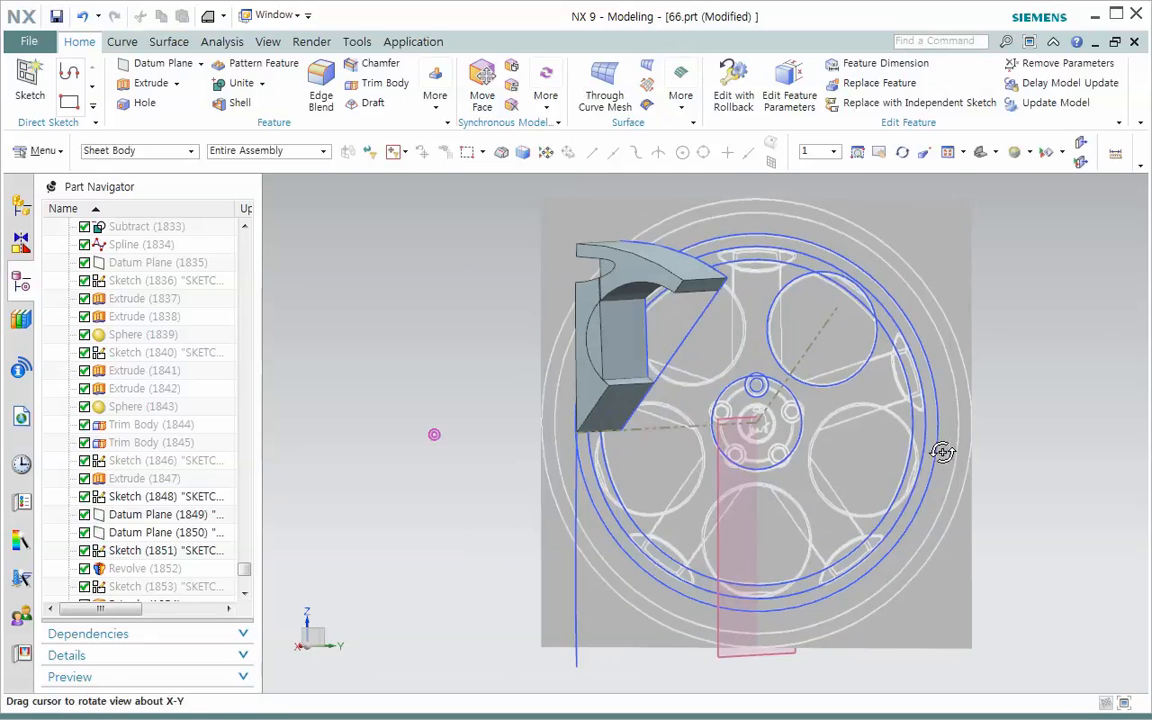
pyautogui.scroll(5, 637, 343)
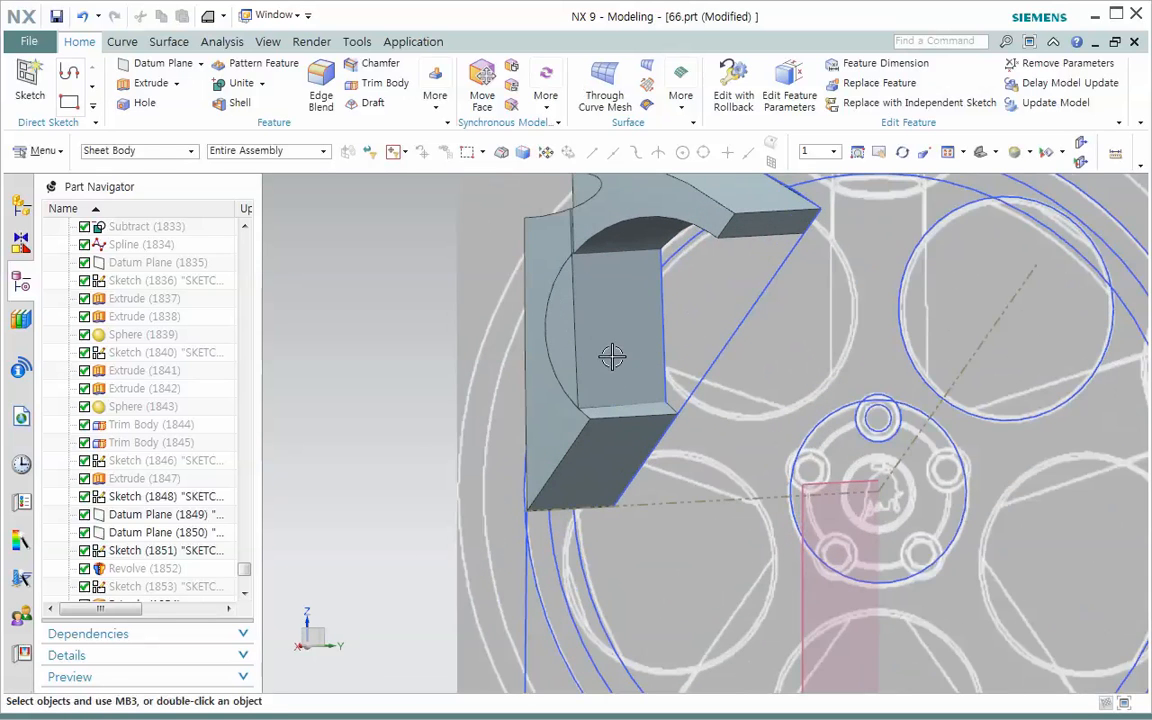
pyautogui.scroll(2, 612, 355)
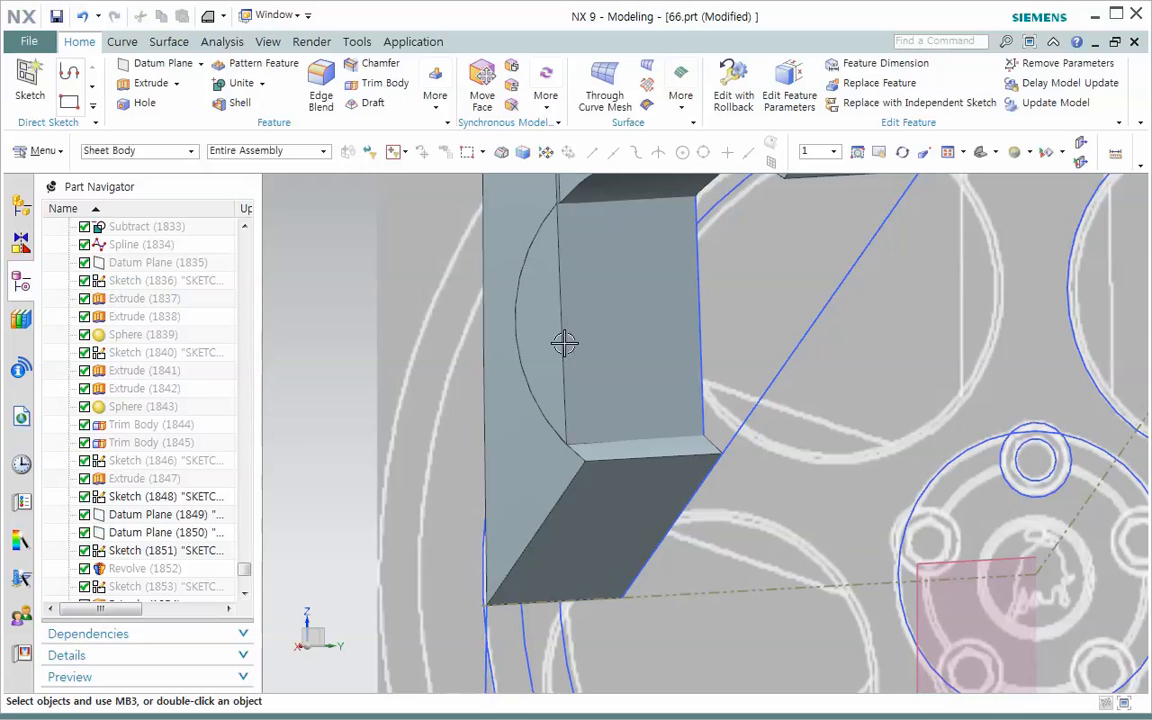
pyautogui.keyDown('shift'); pyautogui.moveTo(564, 343); pyautogui.dragTo(568, 431, button='middle'); pyautogui.keyUp('shift')
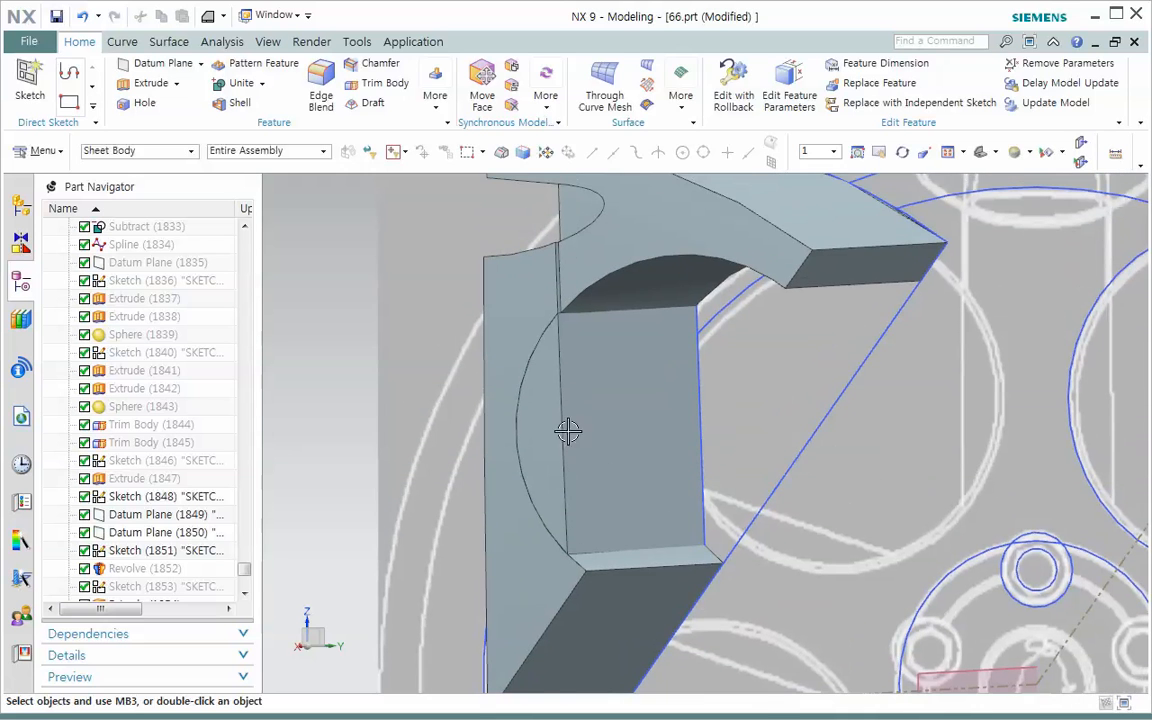
pyautogui.scroll(1, 564, 424)
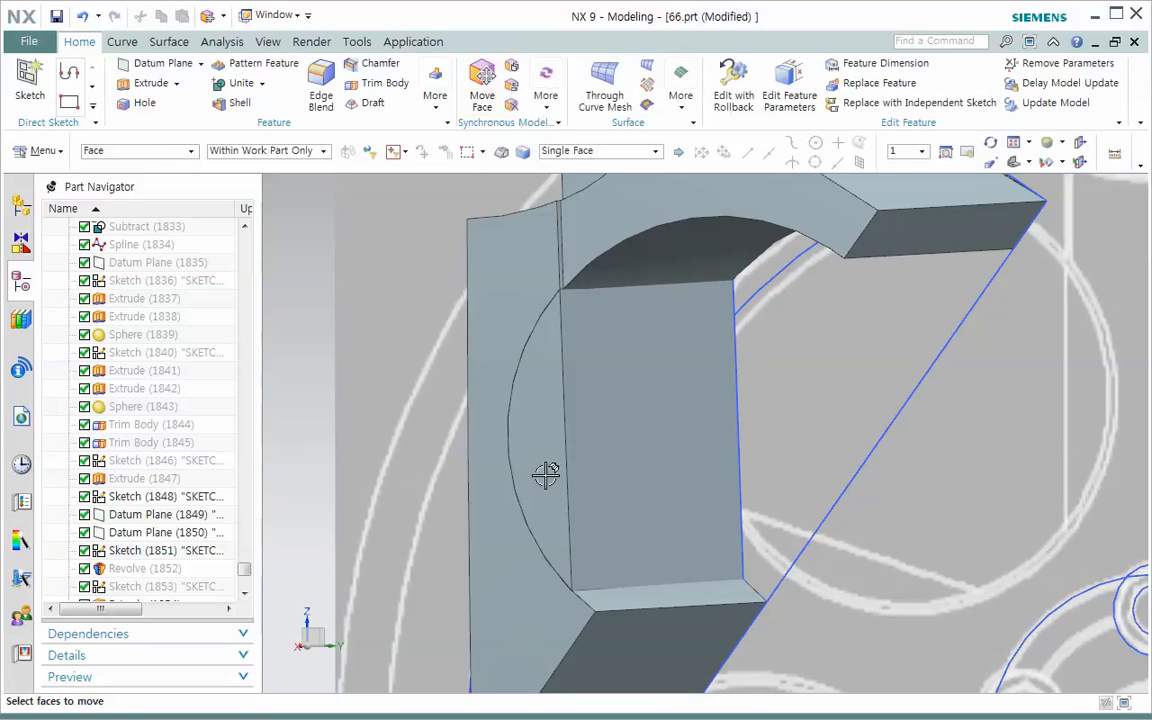
pyautogui.moveTo(76, 165); pyautogui.dragTo(190, 128)
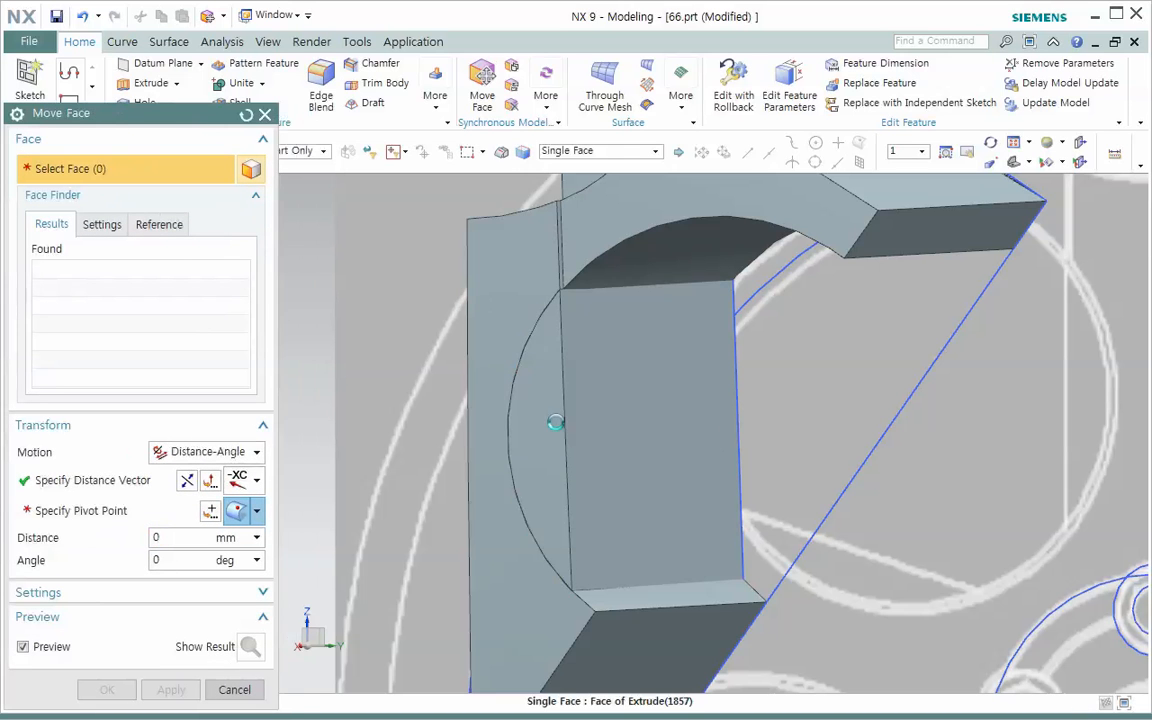
pyautogui.click(556, 419)
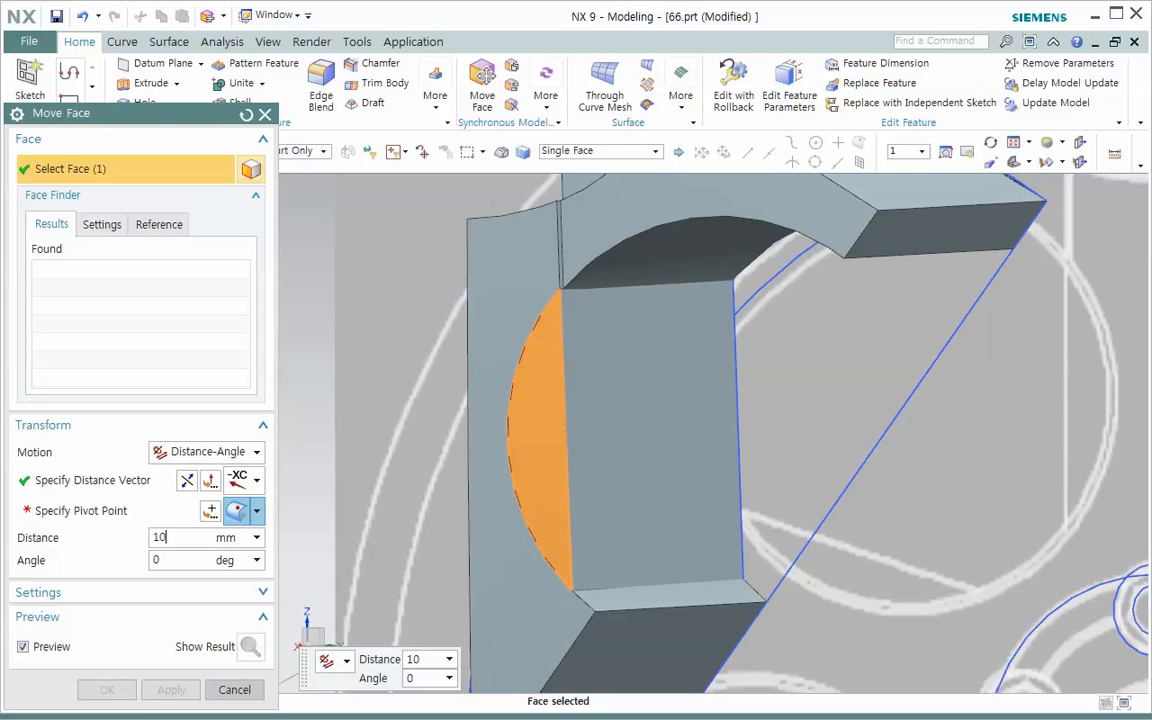
pyautogui.moveTo(168, 538); pyautogui.dragTo(134, 536)
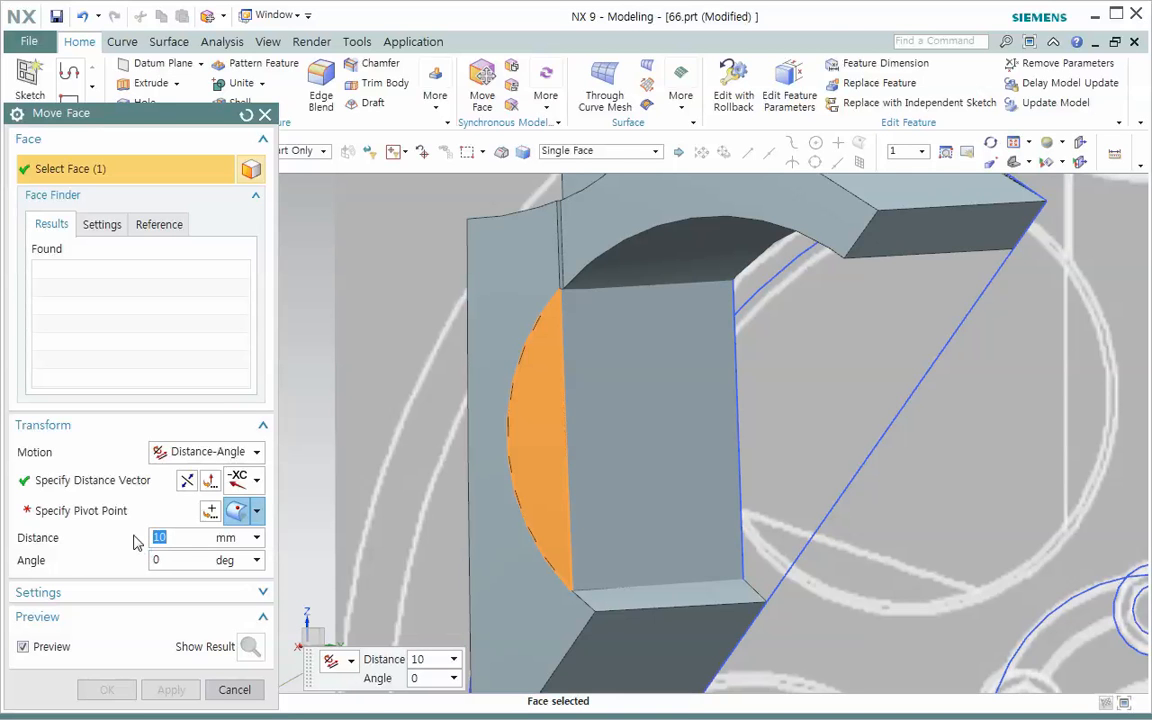
pyautogui.click(95, 510)
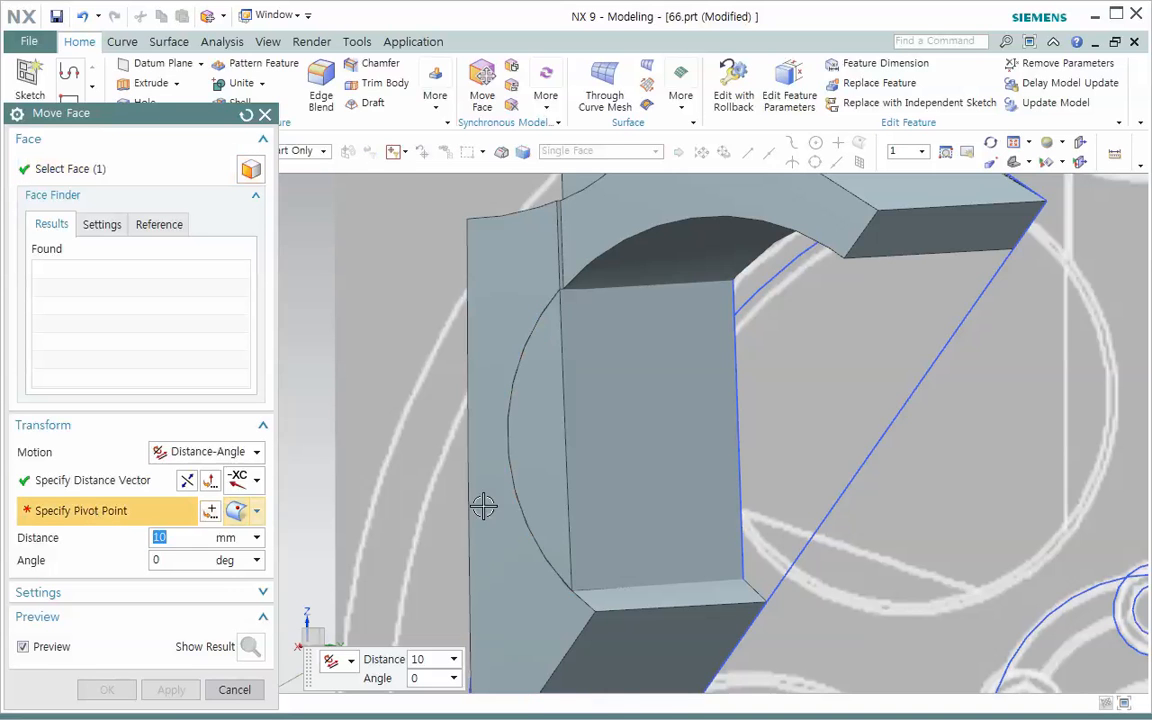
pyautogui.click(558, 446)
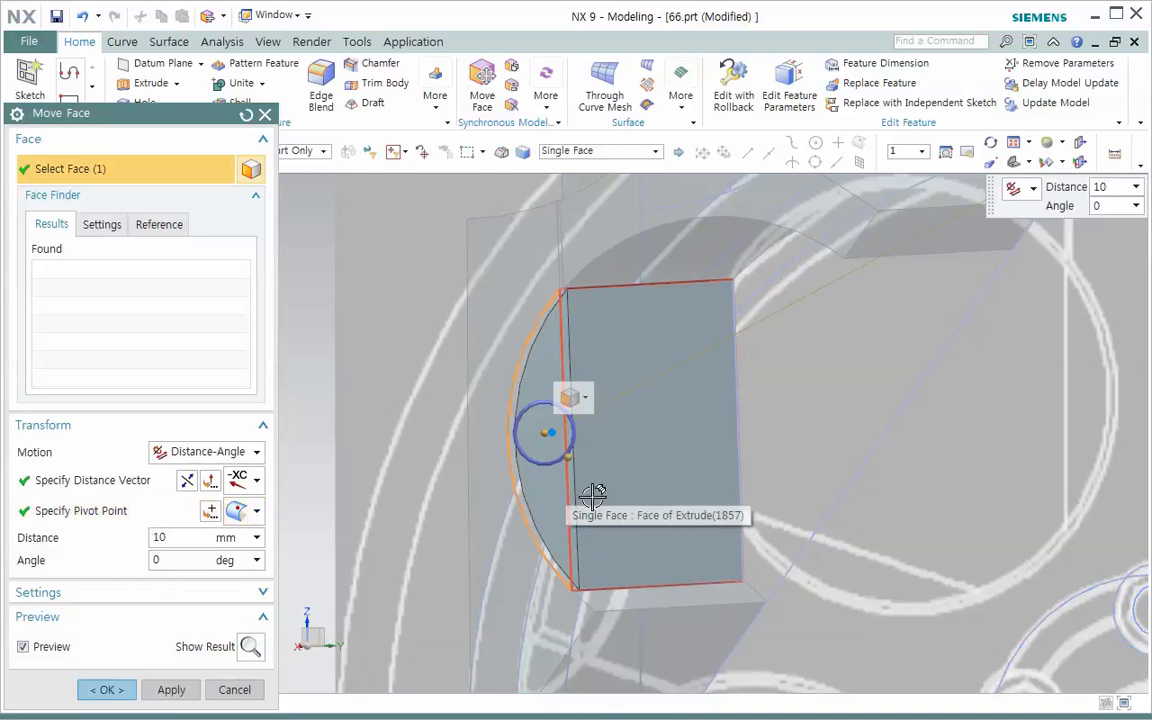
# Set the distance vector of the face move to the XC axis and apply the move
pyautogui.scroll(2, 628, 491)
pyautogui.scroll(-2, 509, 435)
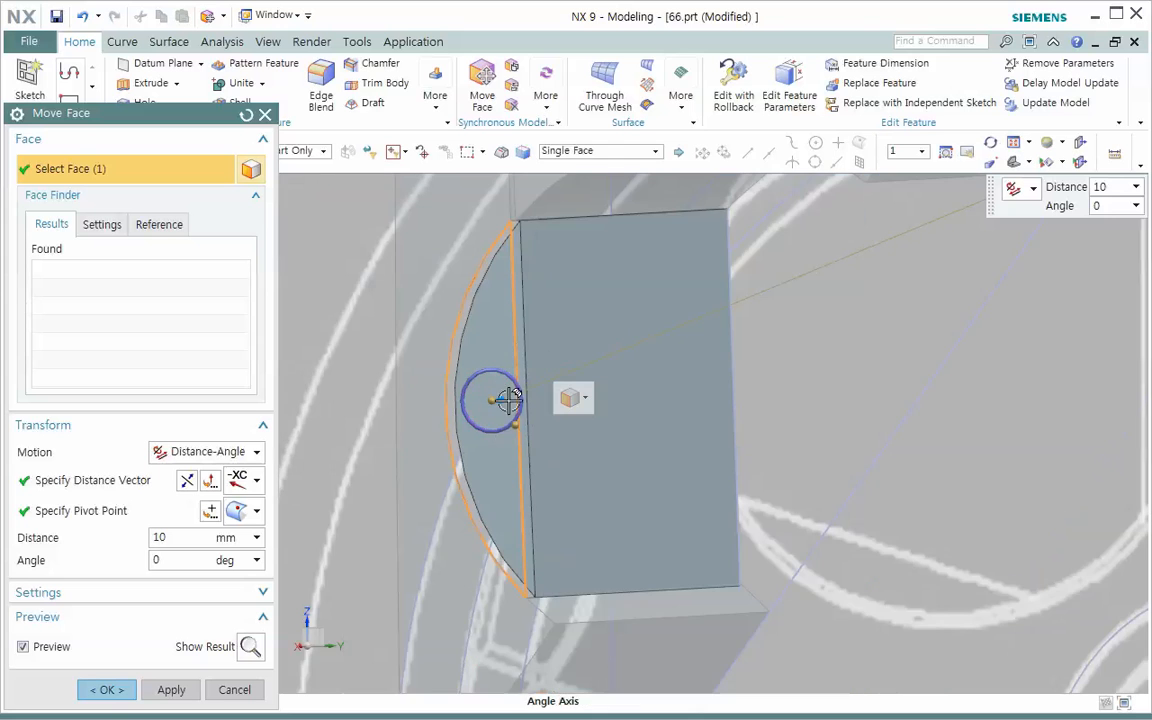
pyautogui.scroll(-2, 542, 283)
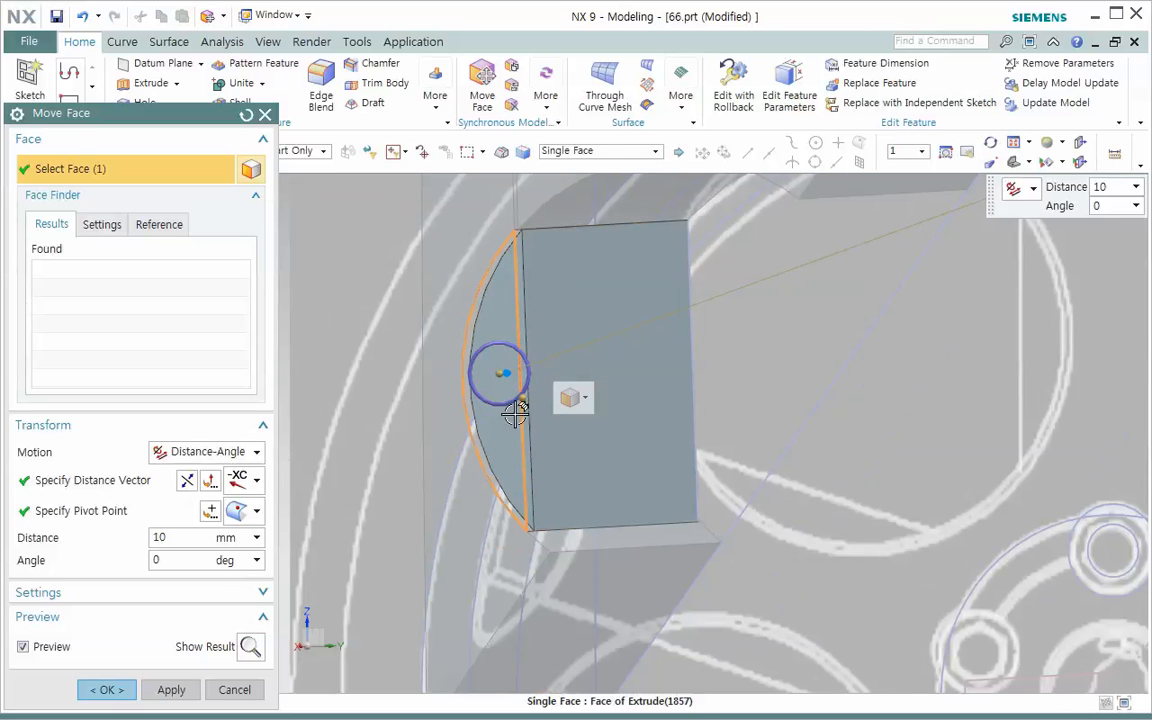
pyautogui.click(258, 484)
pyautogui.click(245, 645)
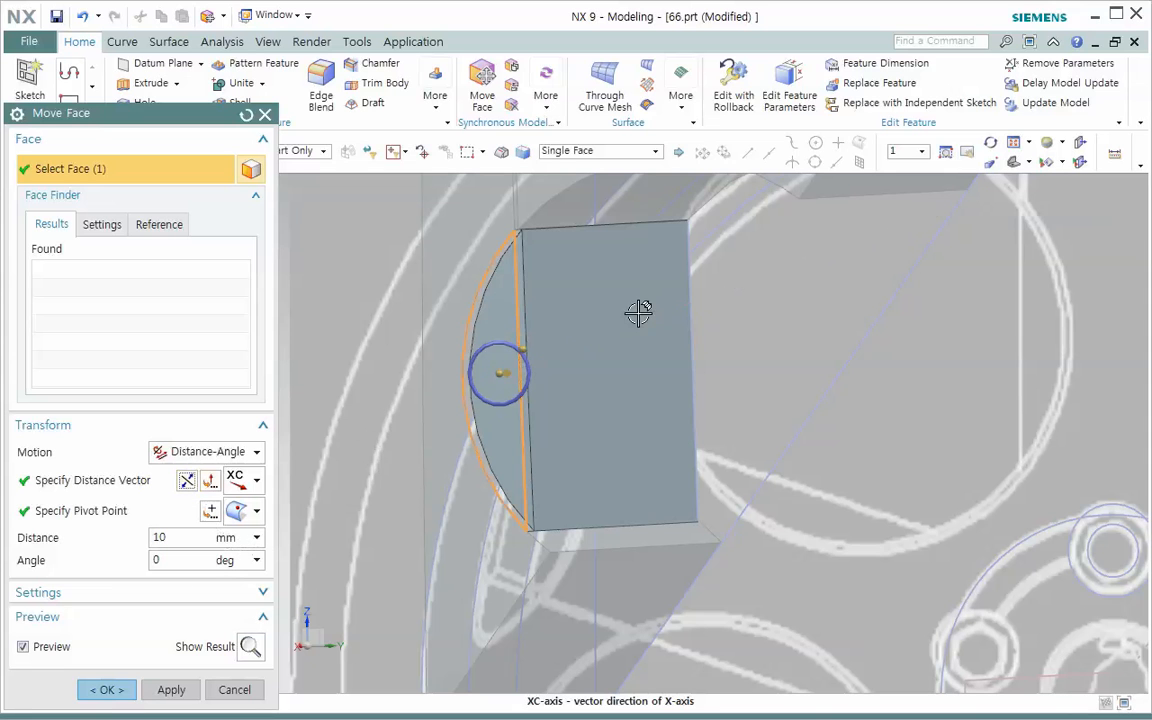
pyautogui.click(152, 689)
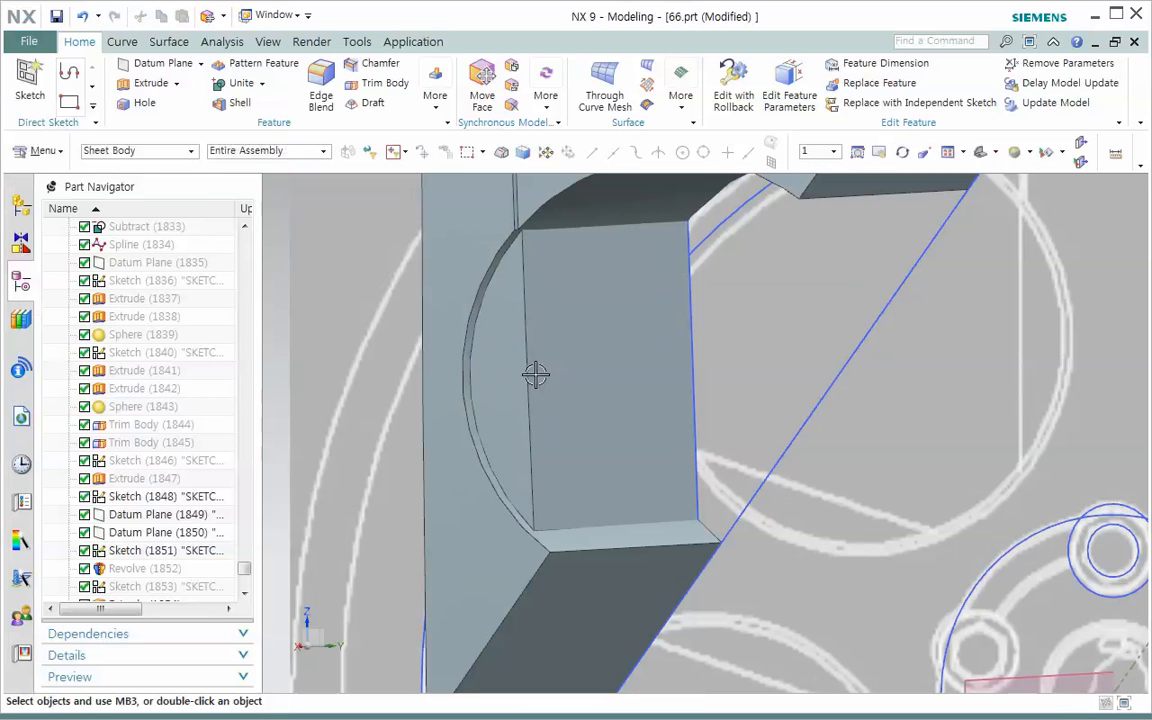
# Restrict selection to solid bodies and hide the spoke body of Extrude (1860), leaving the two cutout blocks in view
pyautogui.keyDown('shift'); pyautogui.moveTo(574, 388); pyautogui.dragTo(585, 462, button='middle'); pyautogui.keyUp('shift')
pyautogui.scroll(3, 556, 375)
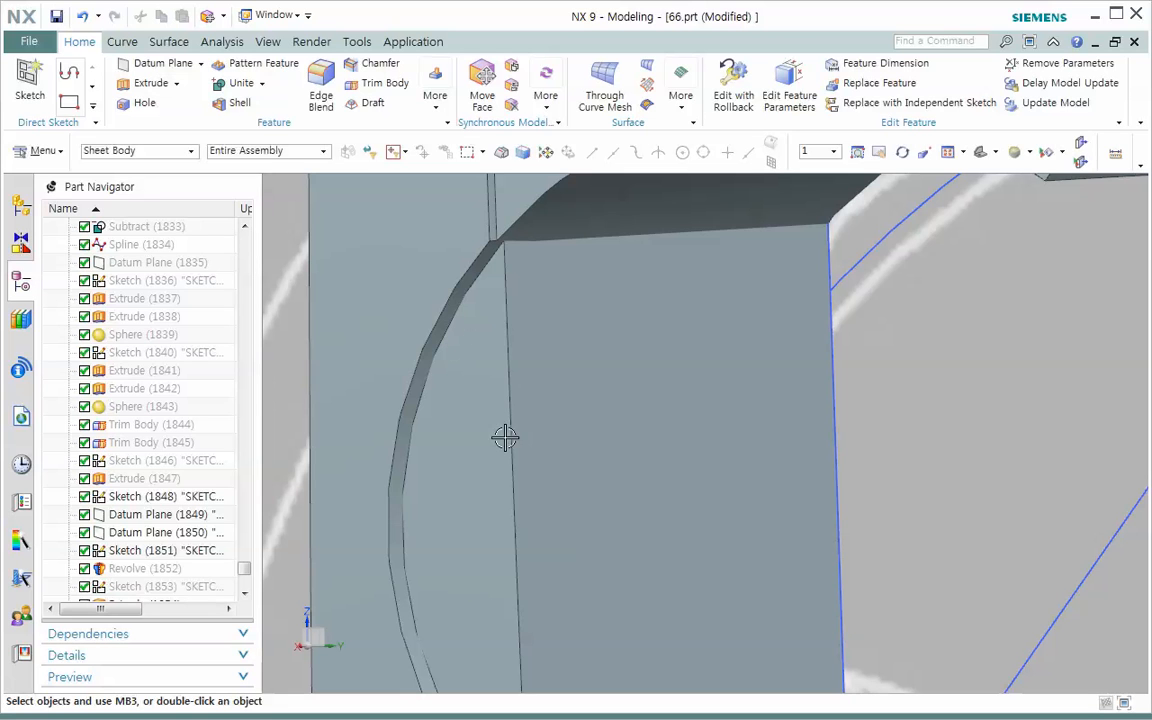
pyautogui.click(191, 152)
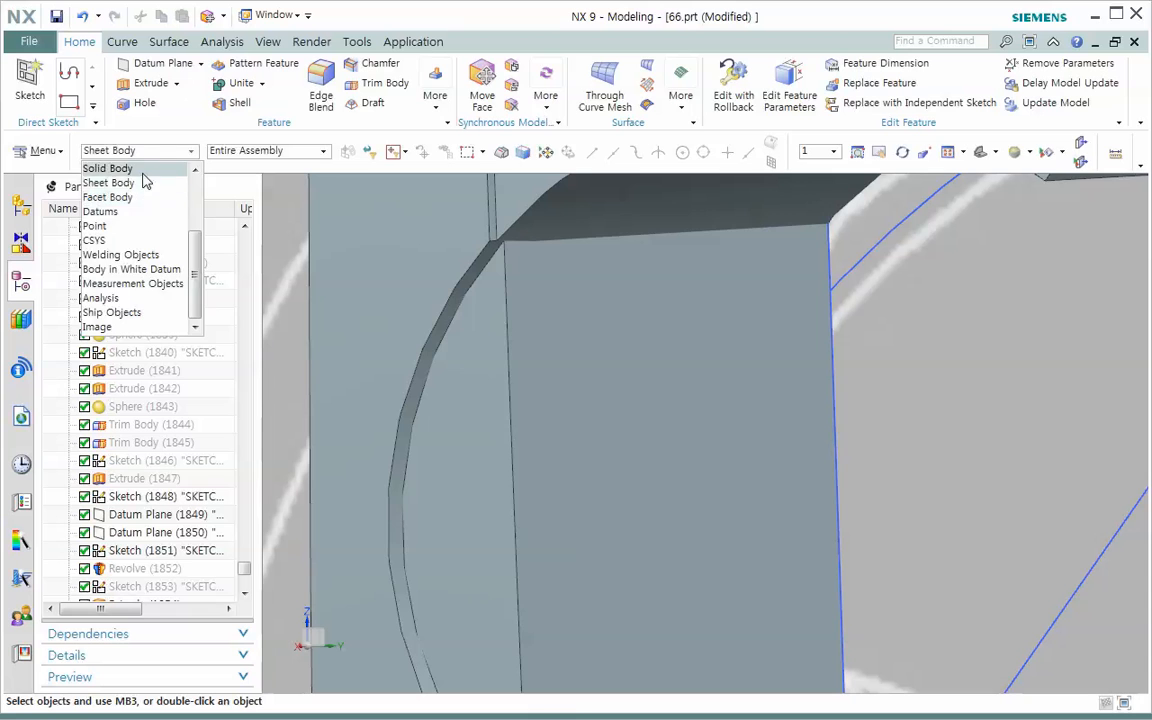
pyautogui.click(110, 168)
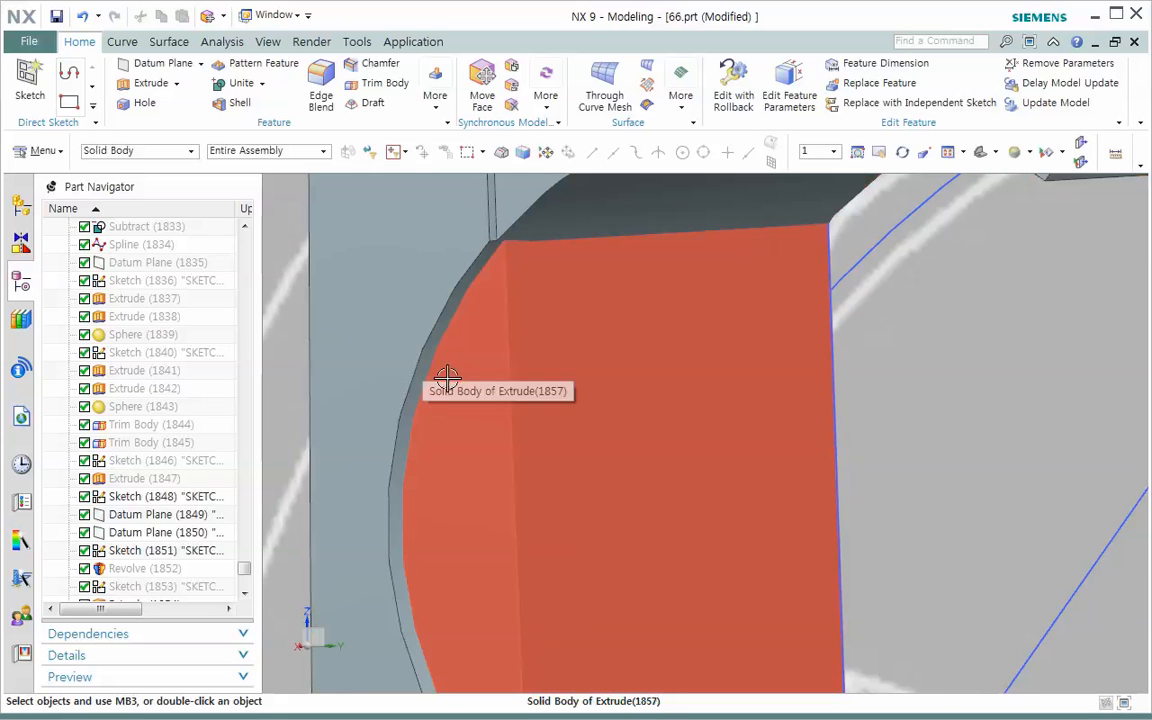
pyautogui.scroll(-2, 447, 378)
pyautogui.scroll(-3, 447, 378)
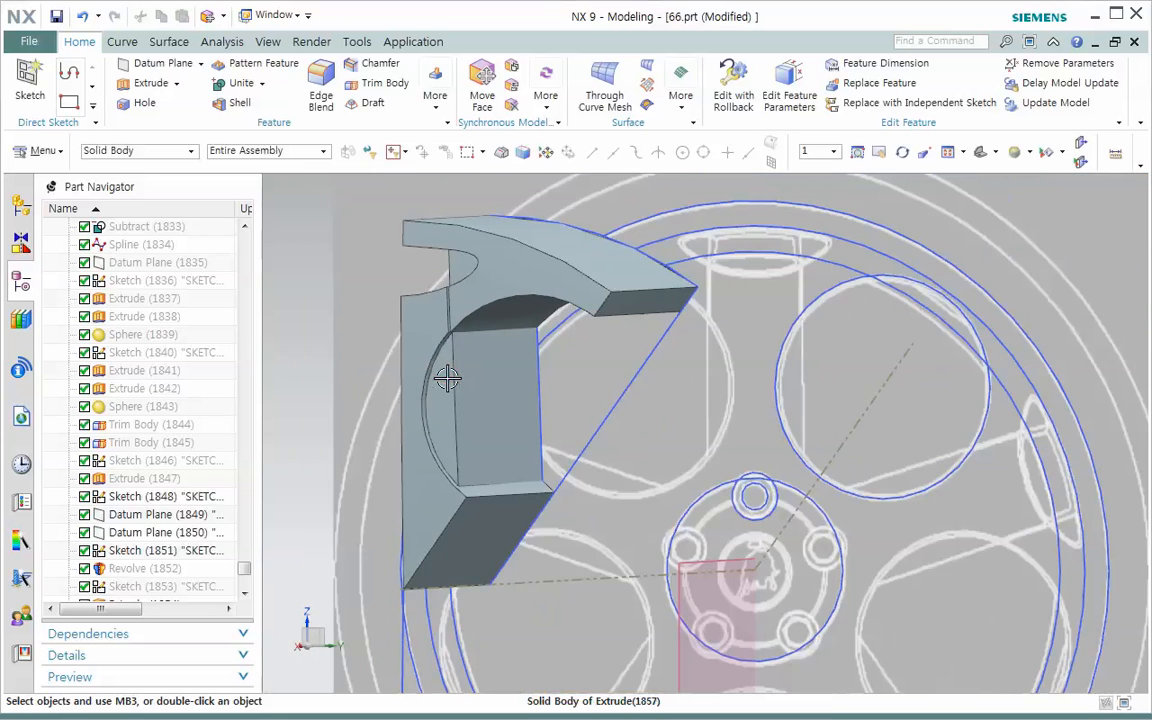
pyautogui.click(565, 289)
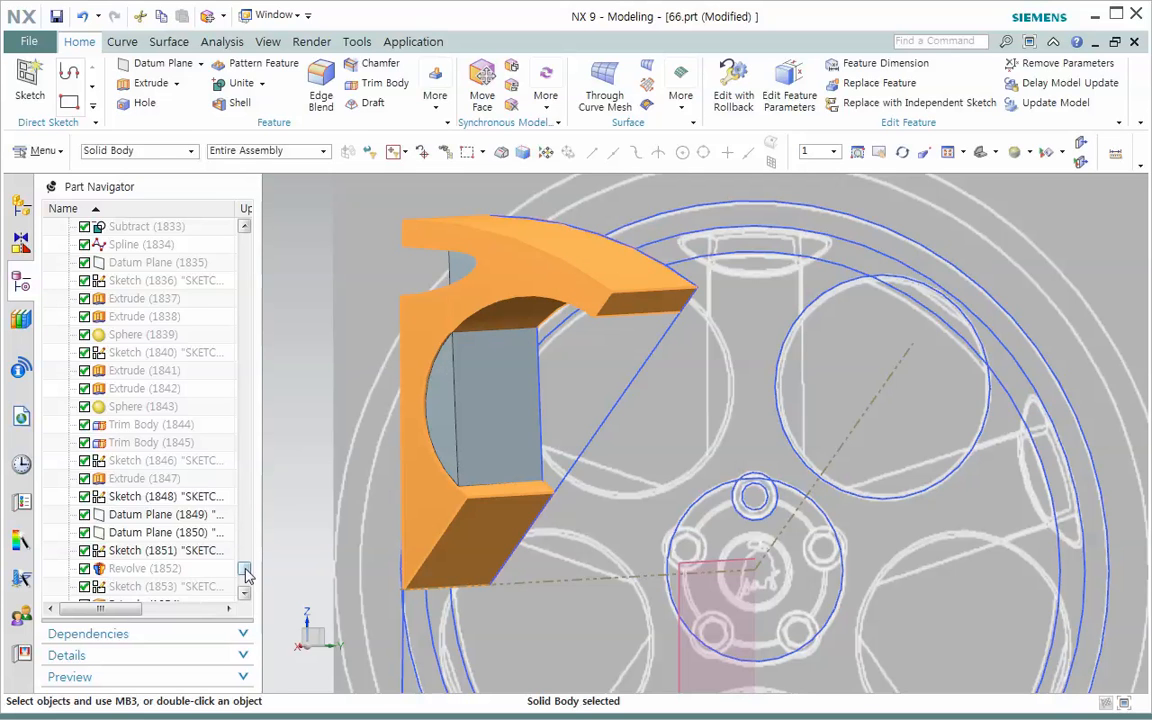
pyautogui.moveTo(245, 571); pyautogui.dragTo(247, 590)
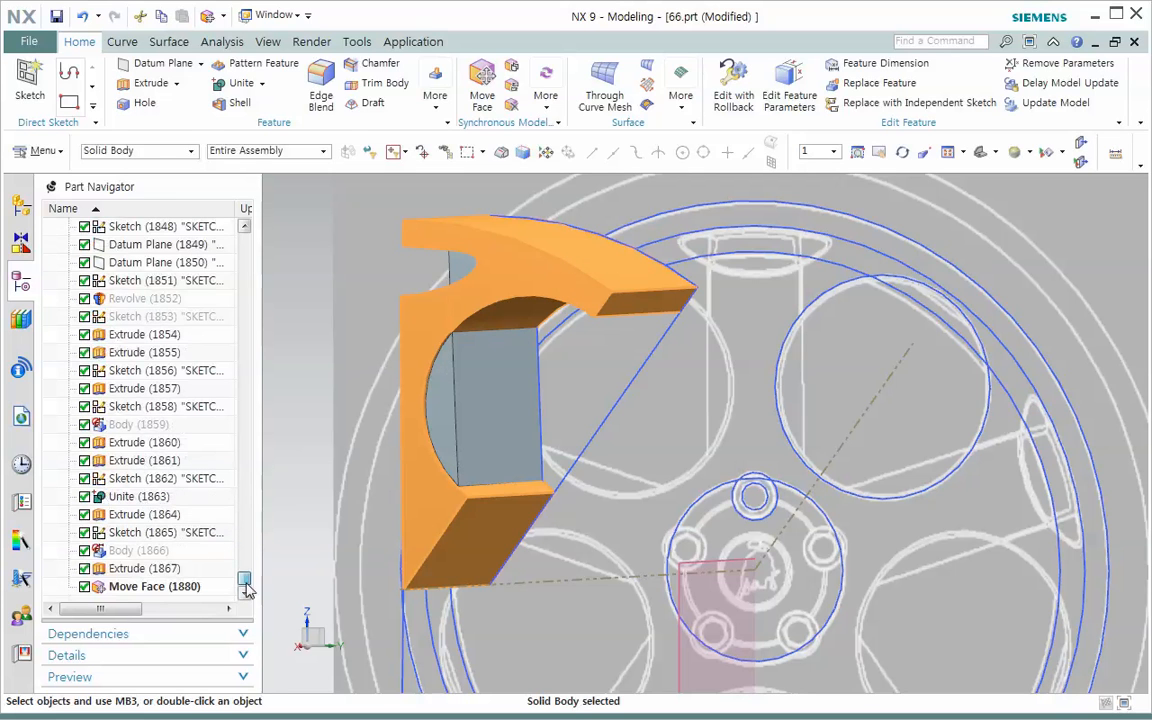
pyautogui.click(166, 444)
pyautogui.press('Escape')
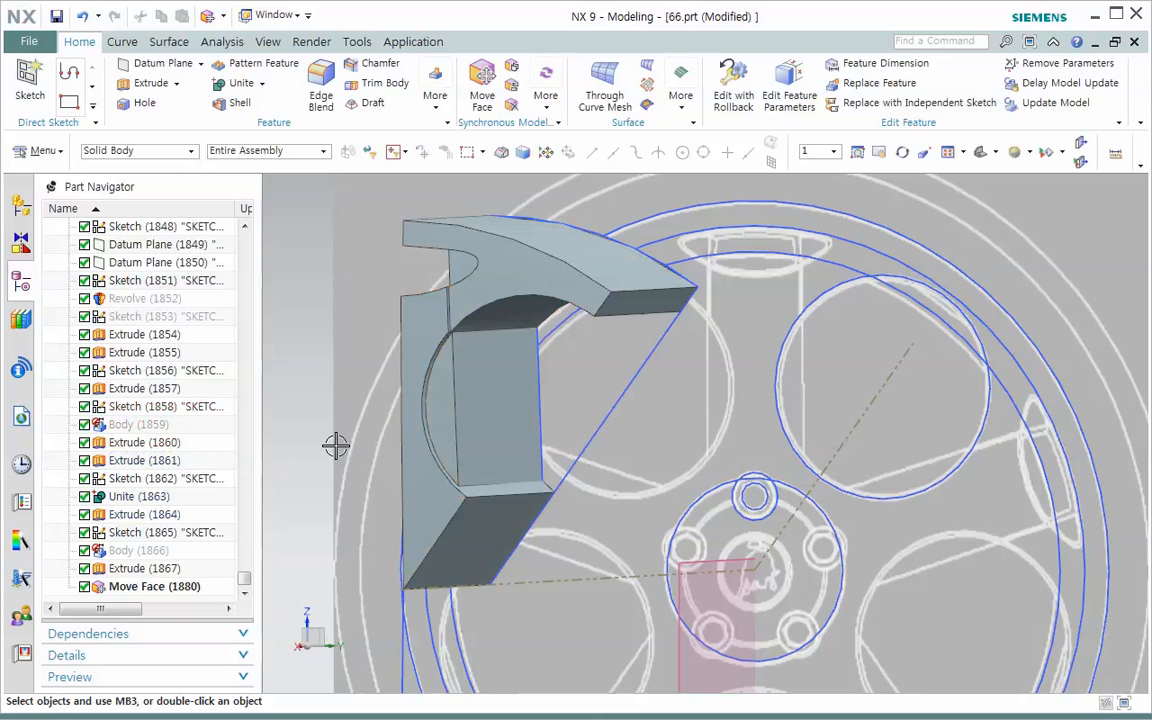
pyautogui.click(150, 447)
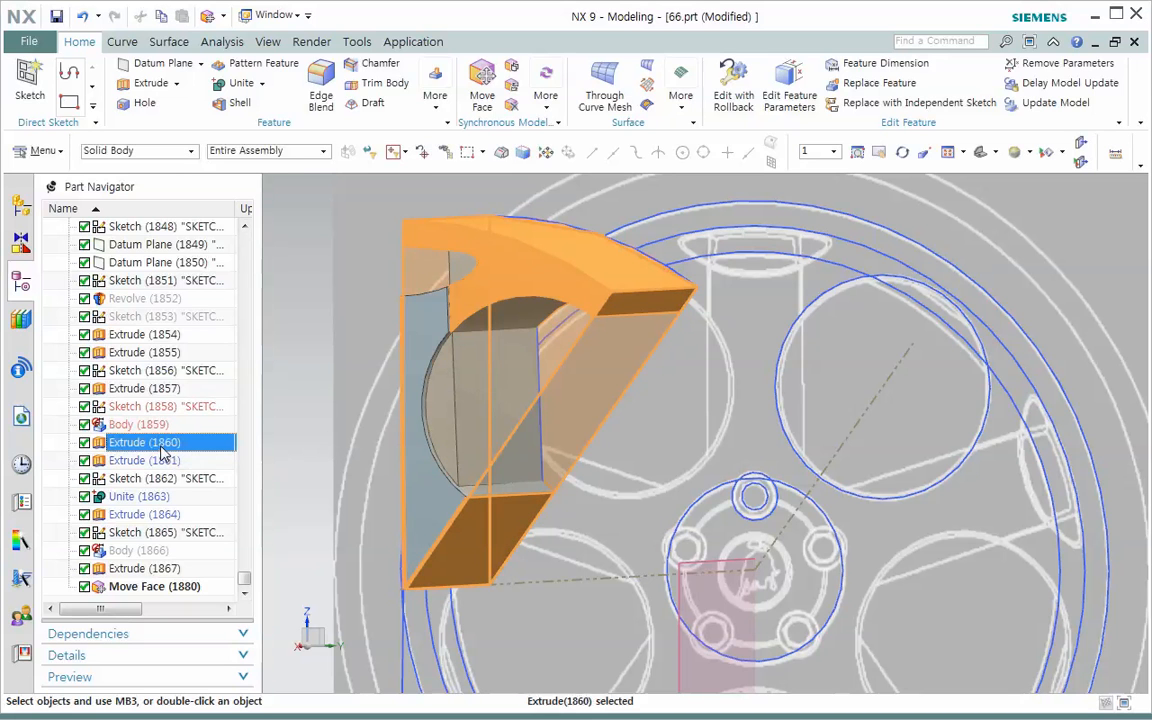
pyautogui.hotkey('ctrl', 'b')
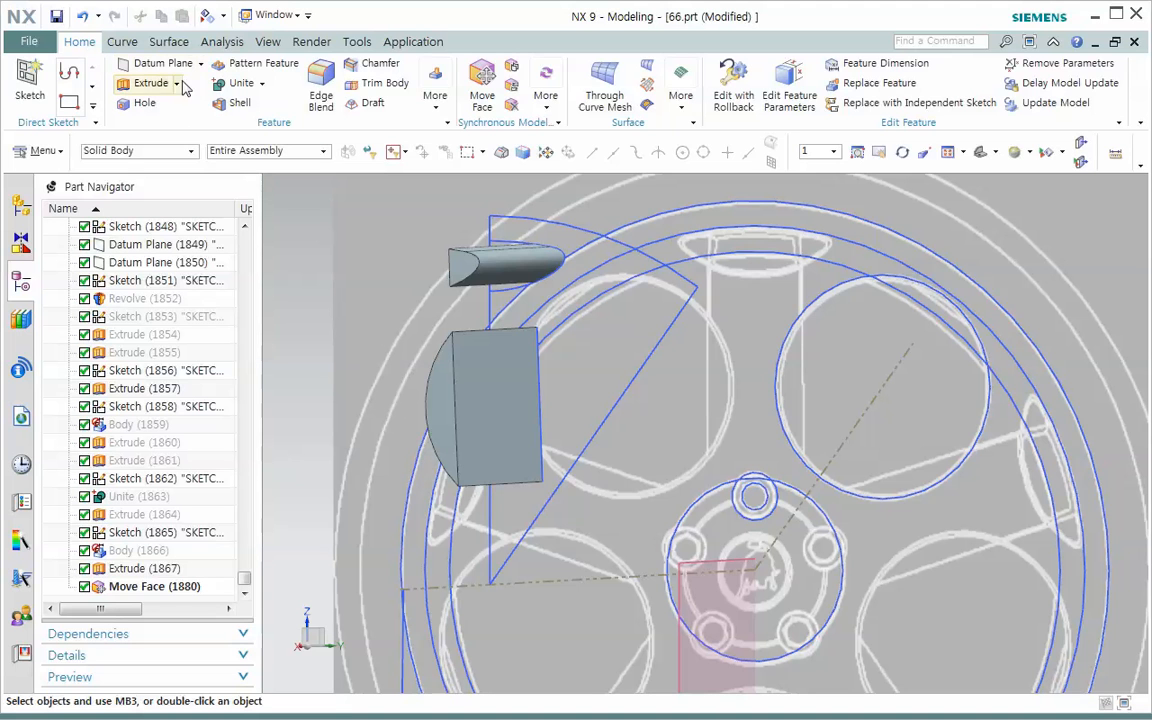
# Unsew the crescent-shaped end face and the adjoining curved side face from the larger cutout block, using the Face tool option
pyautogui.click(436, 100)
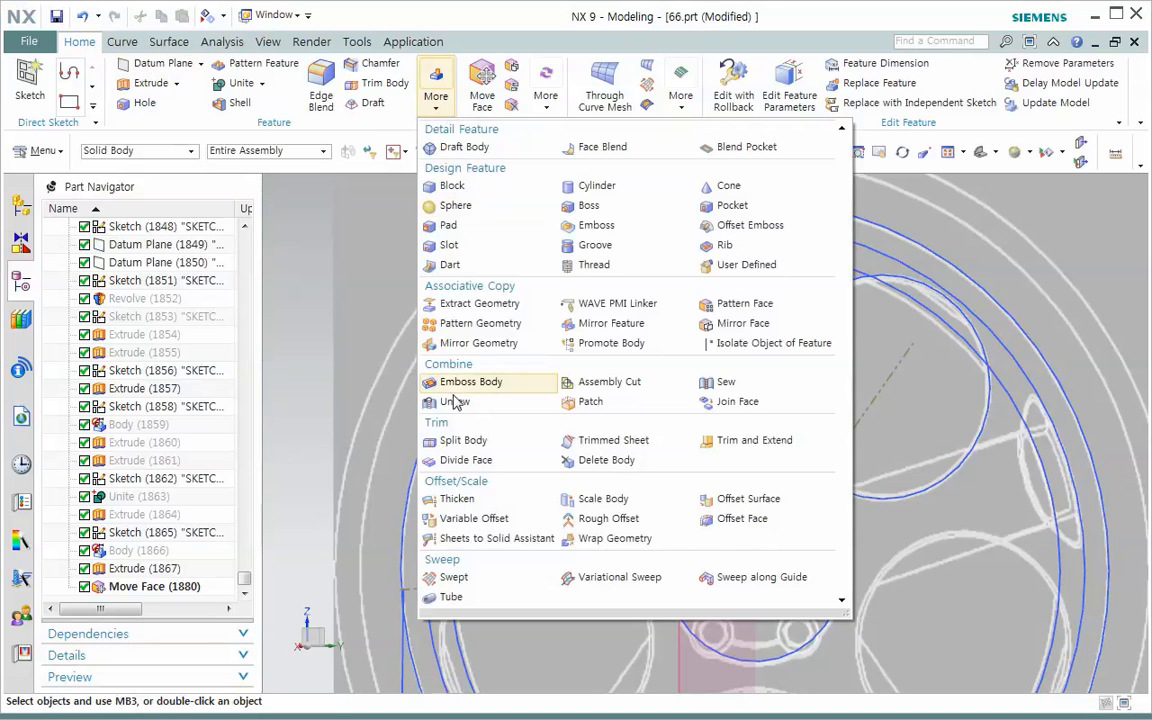
pyautogui.click(455, 401)
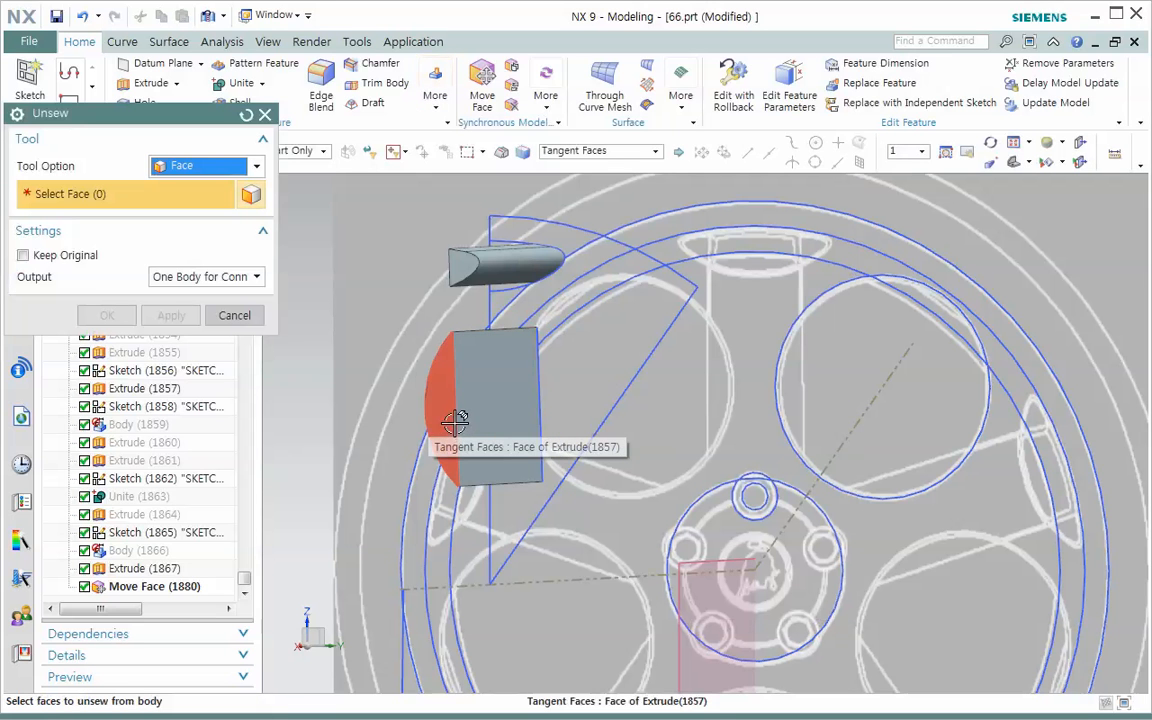
pyautogui.click(455, 421)
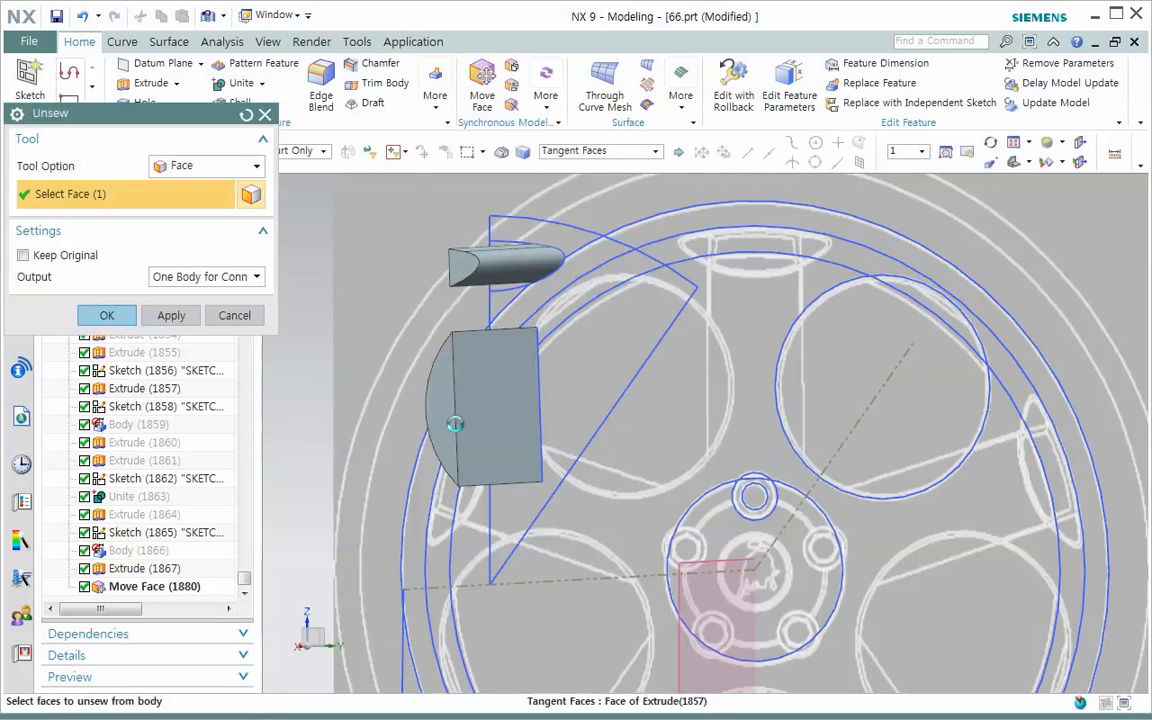
pyautogui.click(246, 116)
pyautogui.click(475, 447)
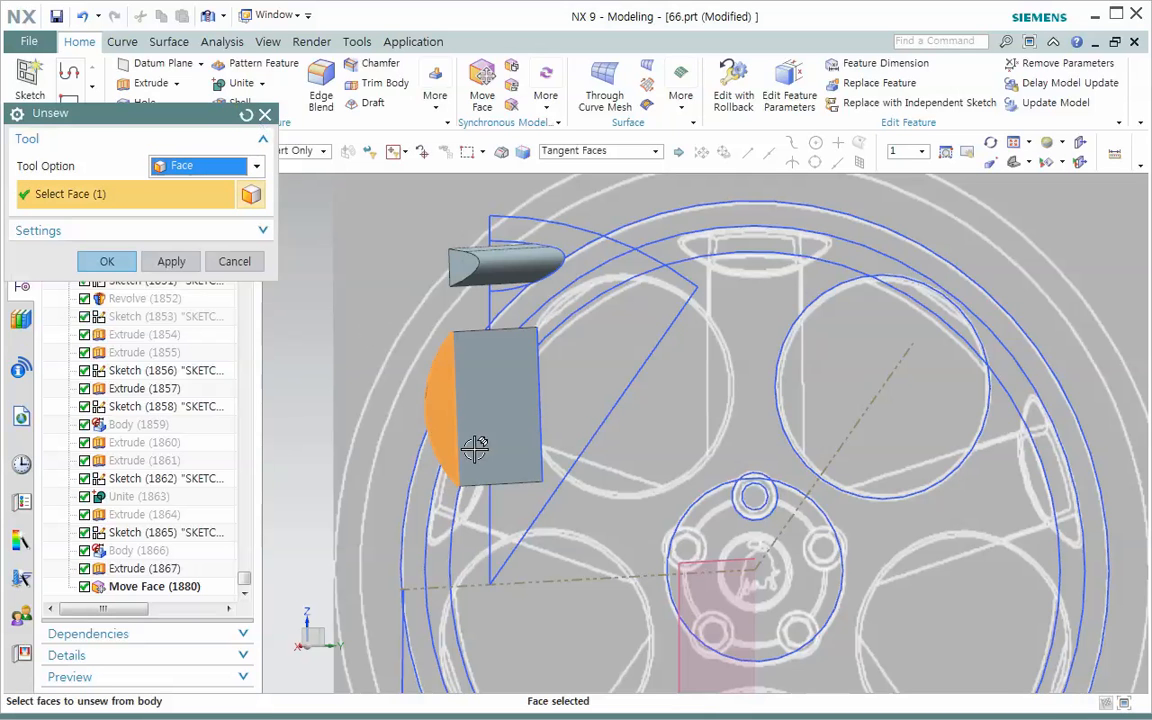
pyautogui.moveTo(489, 442); pyautogui.dragTo(518, 455, button='middle')
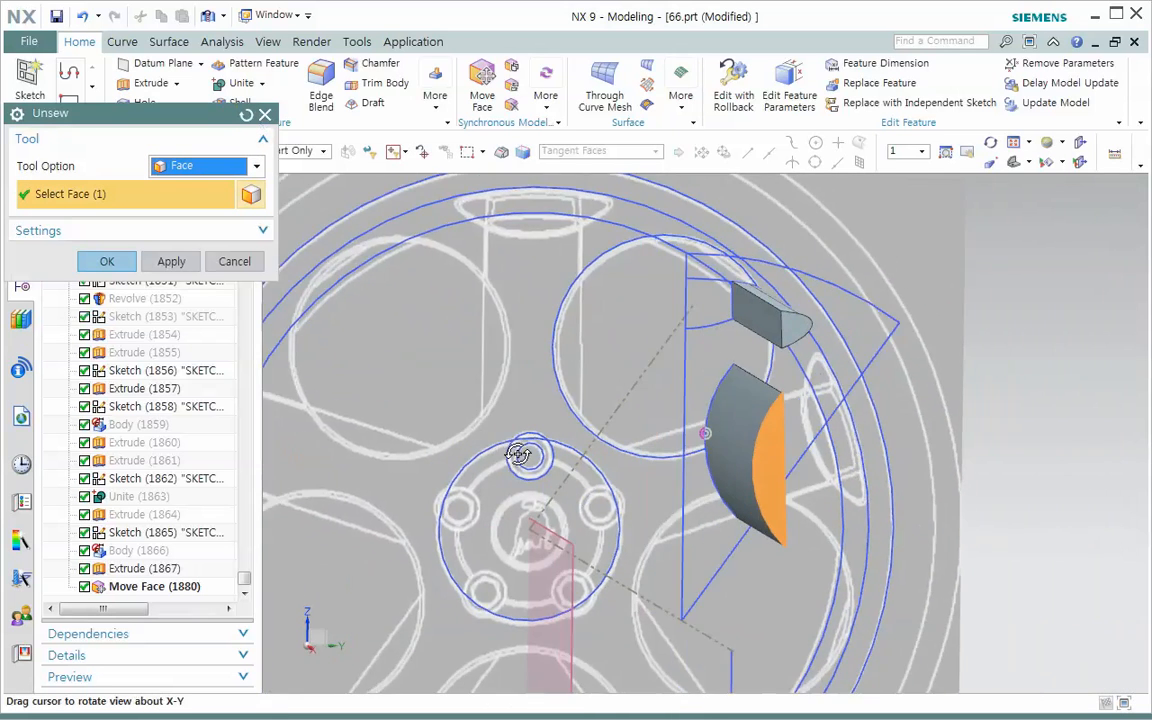
pyautogui.click(742, 430)
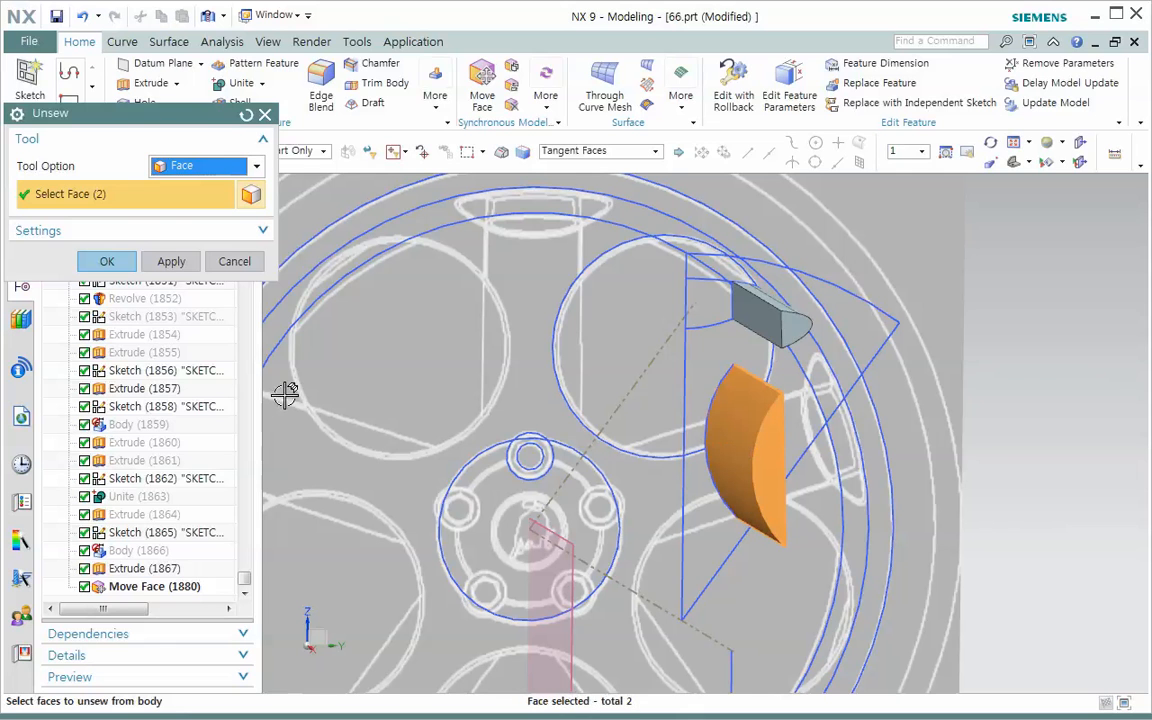
pyautogui.click(108, 262)
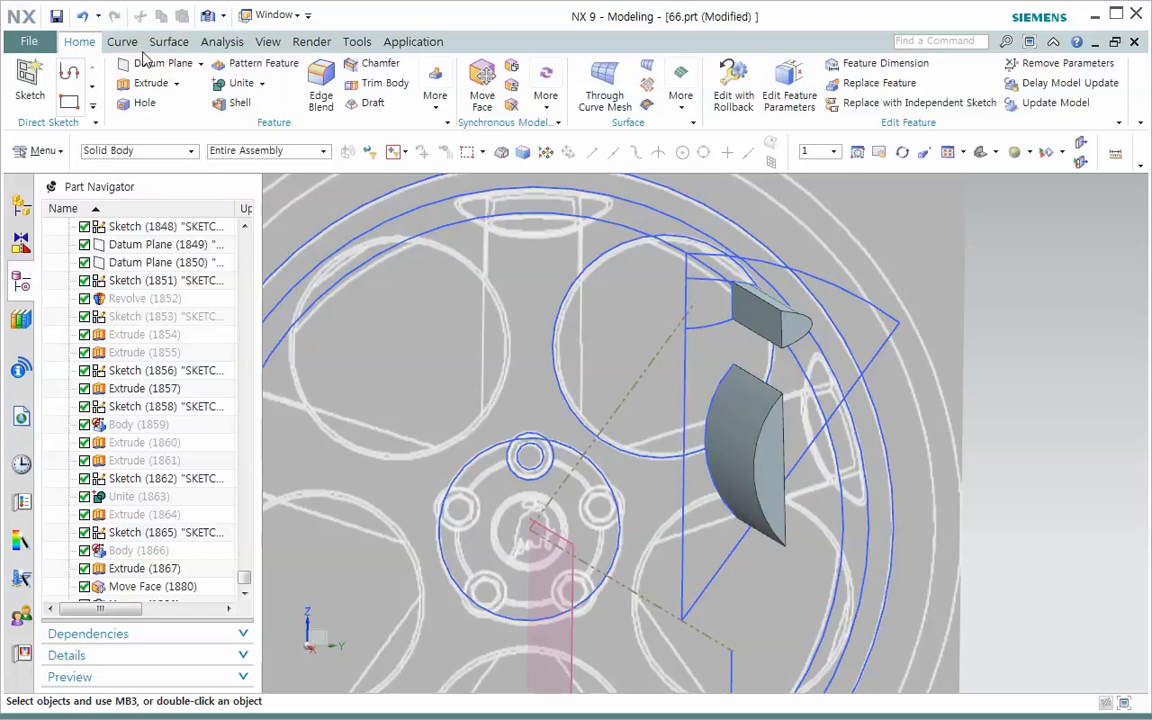
# Delete the sheet body formed by the unsewn crescent and curved faces with Delete Body
pyautogui.click(435, 100)
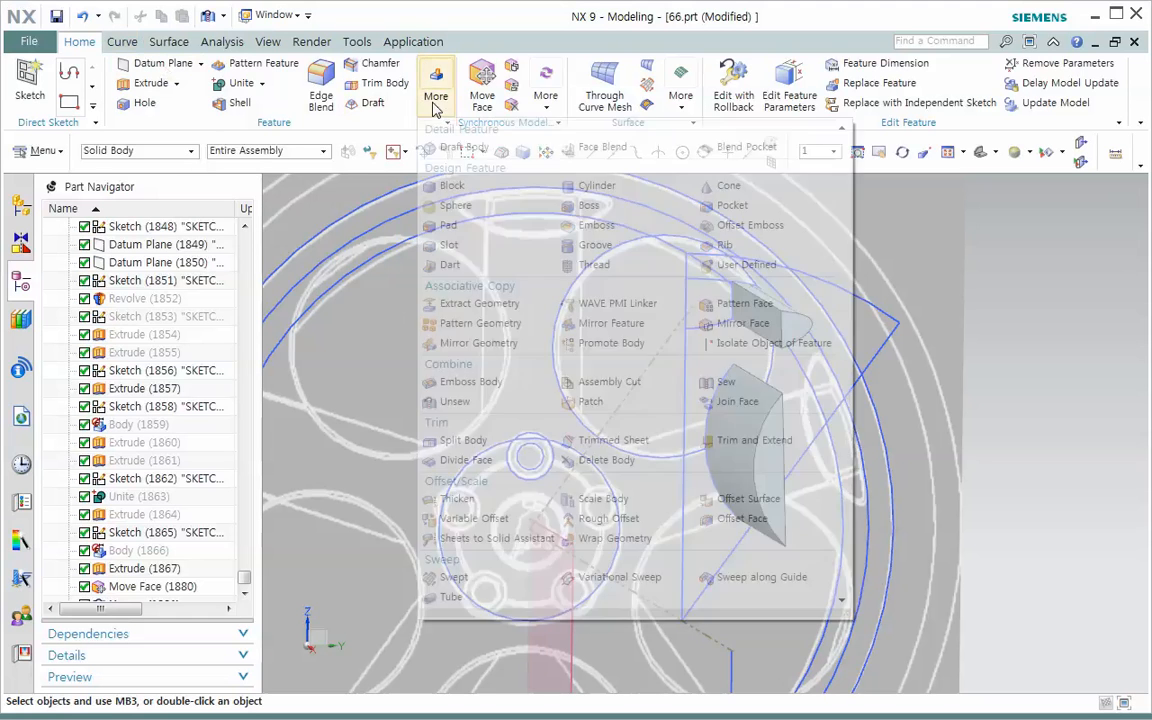
pyautogui.click(590, 461)
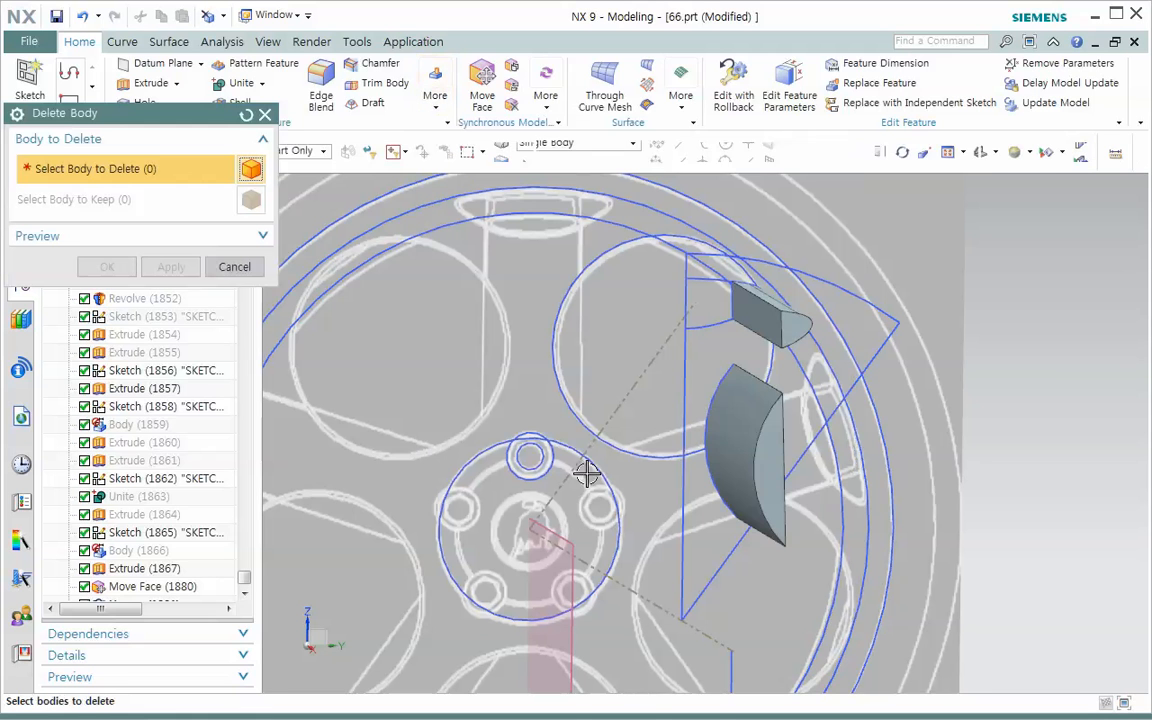
pyautogui.click(776, 490)
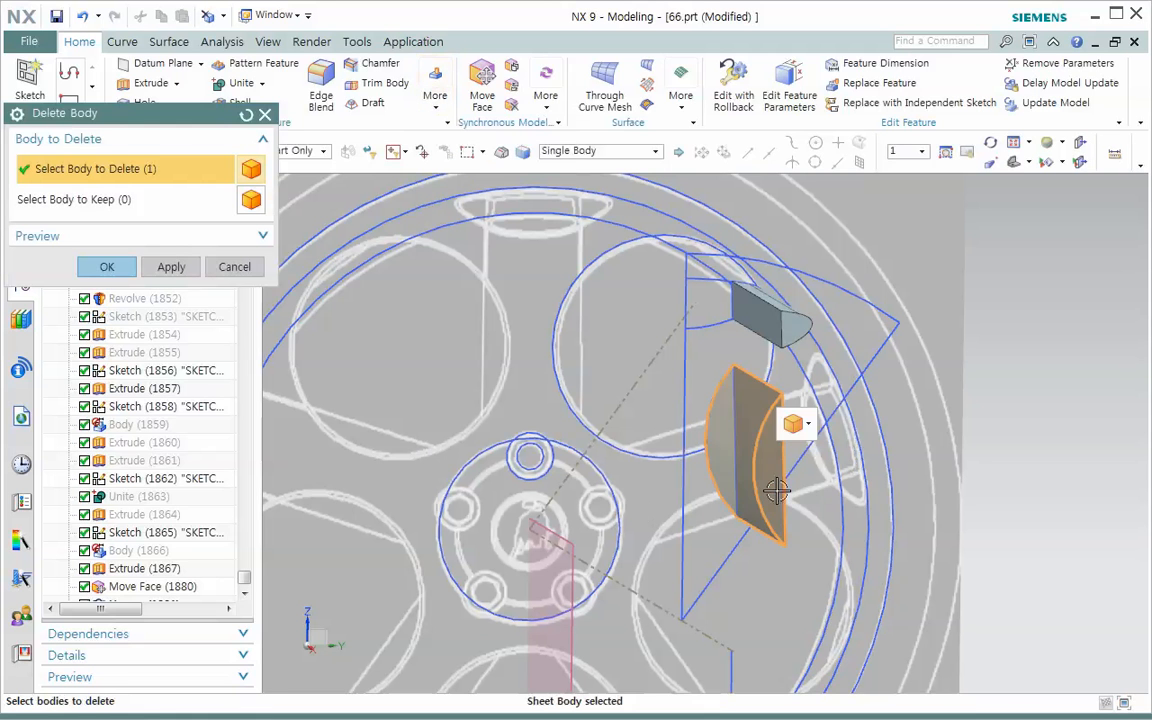
pyautogui.moveTo(772, 480)
pyautogui.mouseDown(button='middle')
pyautogui.moveTo(743, 481)
pyautogui.moveTo(758, 483)
pyautogui.mouseUp(button='middle')
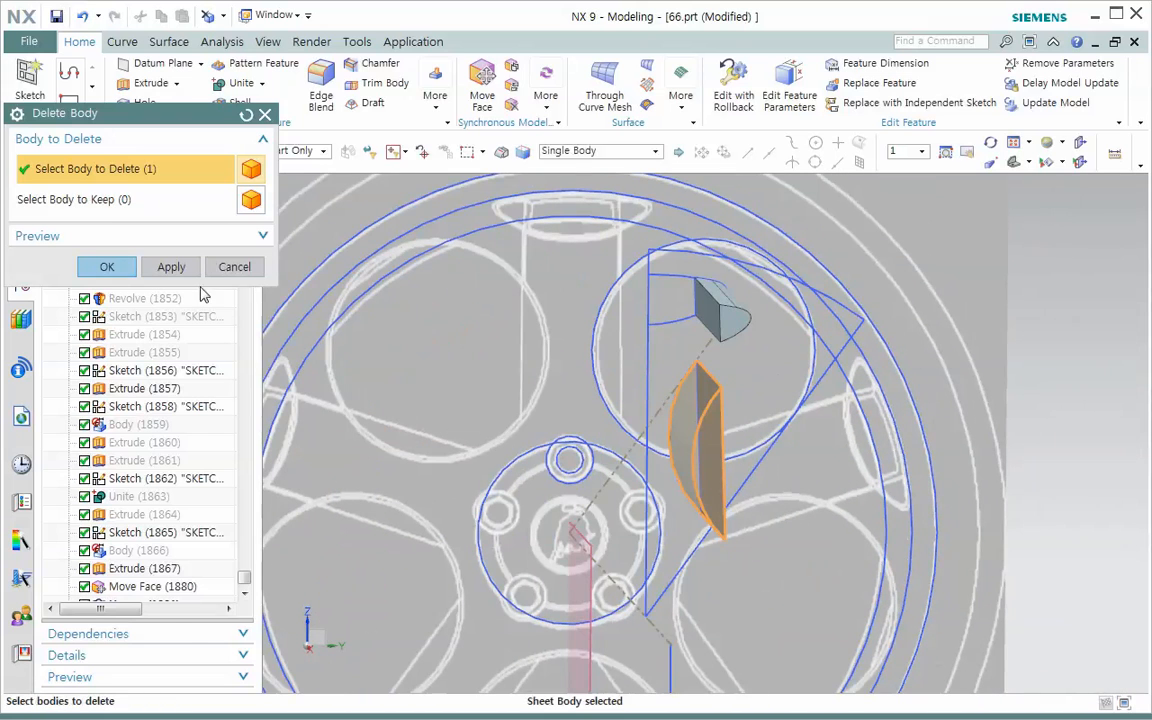
pyautogui.click(107, 268)
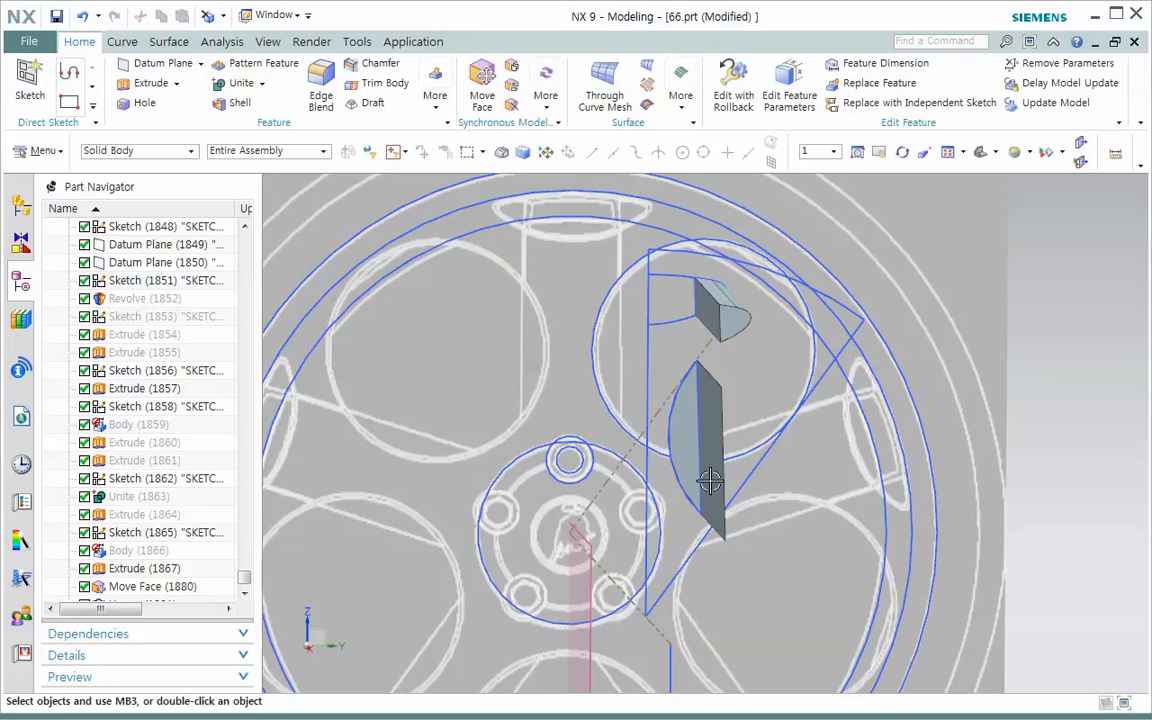
# Show the hidden spoke body of Extrude (1860) together with the remaining cutout surfaces
pyautogui.moveTo(699, 463); pyautogui.dragTo(693, 462, button='middle')
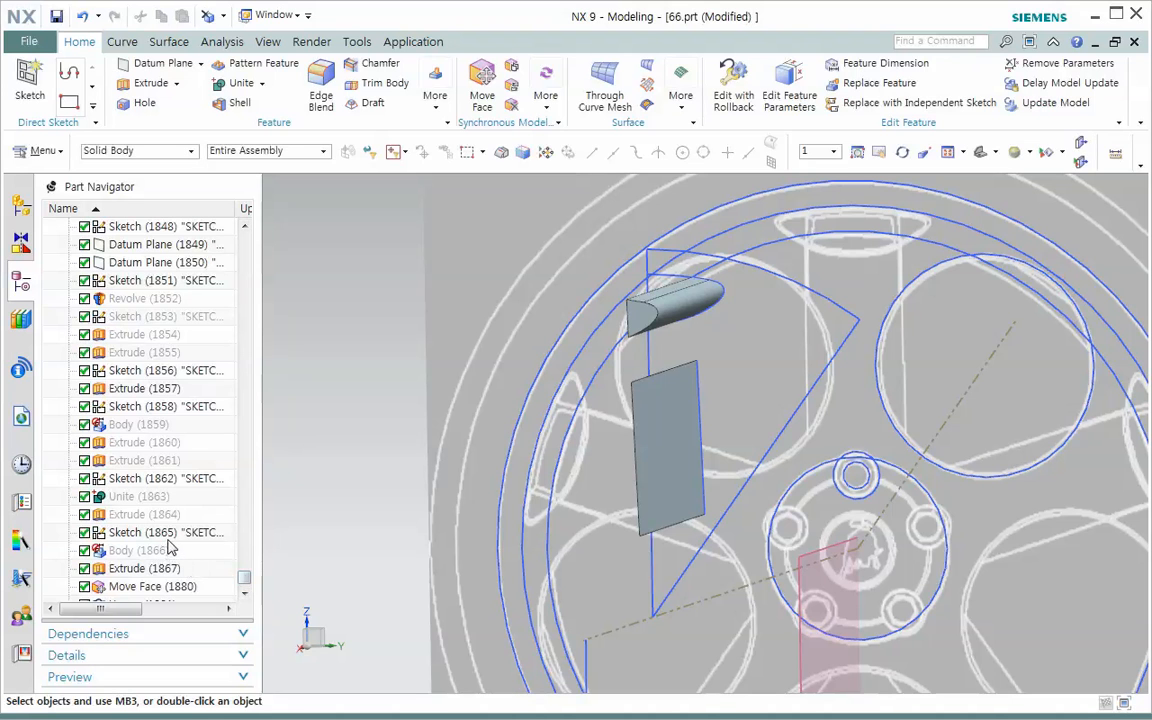
pyautogui.click(140, 443)
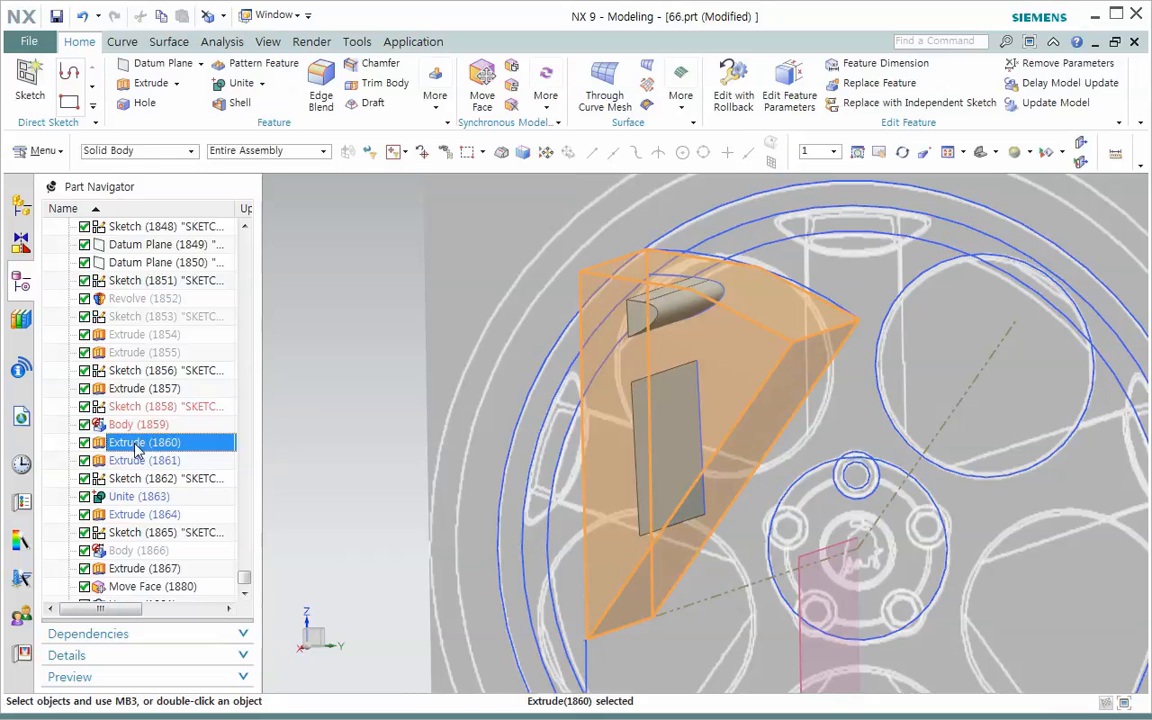
pyautogui.rightClick(147, 442)
pyautogui.click(170, 443)
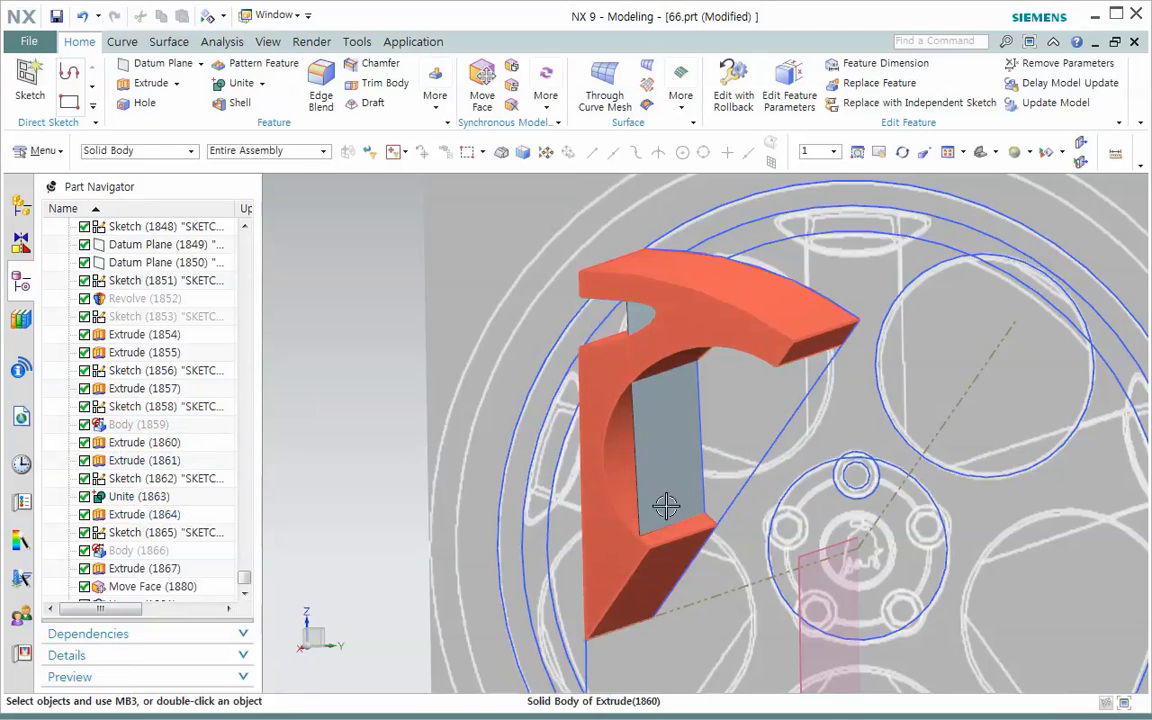
# Unsew the curved pocket wall around the flat rectangular face from the spoke body, using the Face tool option
pyautogui.scroll(-2, 668, 474)
pyautogui.scroll(4, 668, 474)
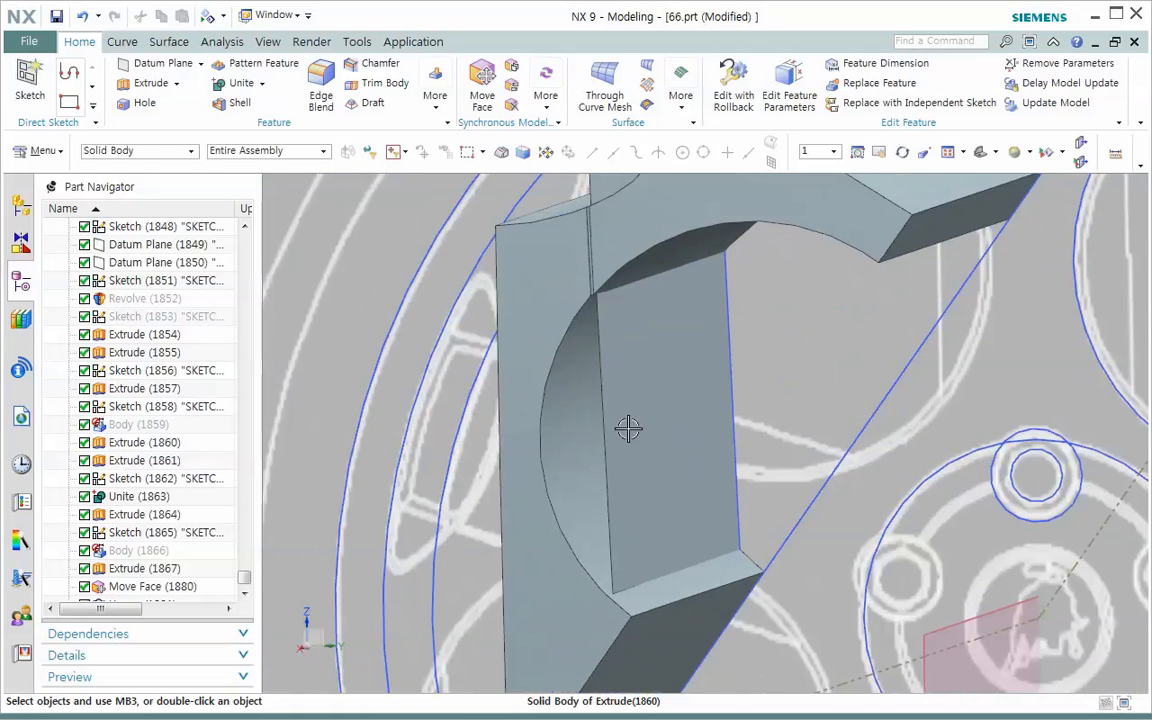
pyautogui.moveTo(668, 414)
pyautogui.mouseDown(button='middle')
pyautogui.moveTo(677, 410)
pyautogui.moveTo(666, 407)
pyautogui.moveTo(661, 432)
pyautogui.mouseUp(button='middle')
pyautogui.keyDown('shift'); pyautogui.moveTo(491, 401); pyautogui.dragTo(582, 350, button='middle'); pyautogui.keyUp('shift')
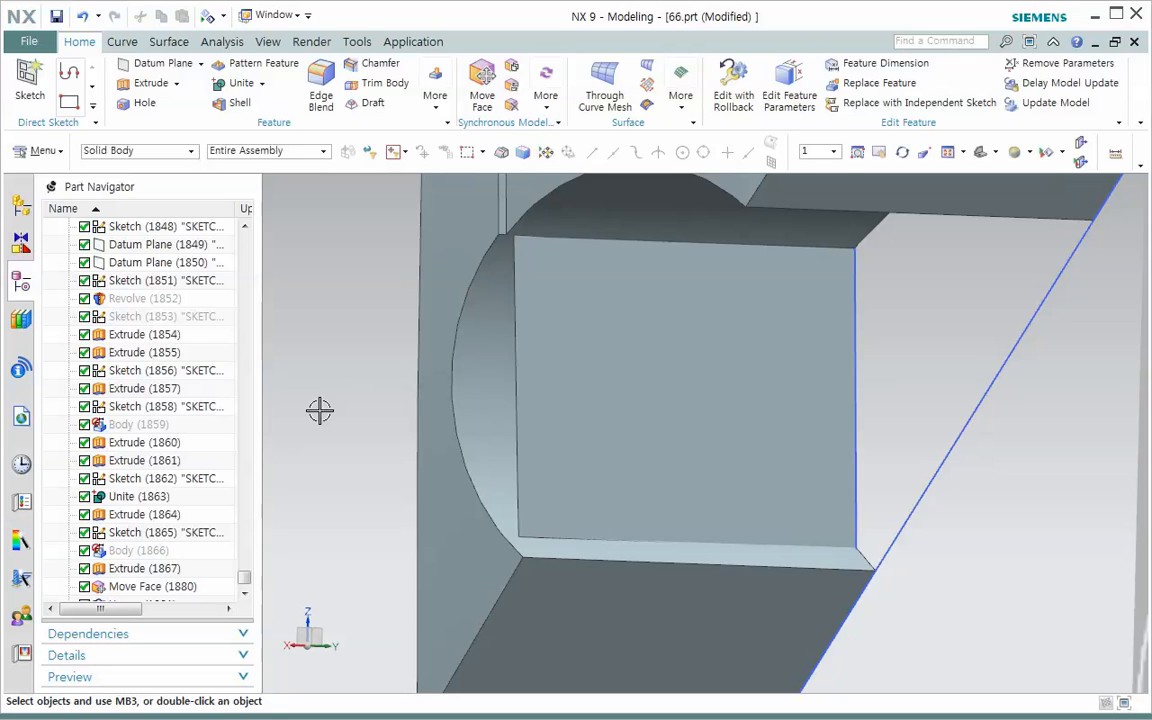
pyautogui.scroll(2, 530, 262)
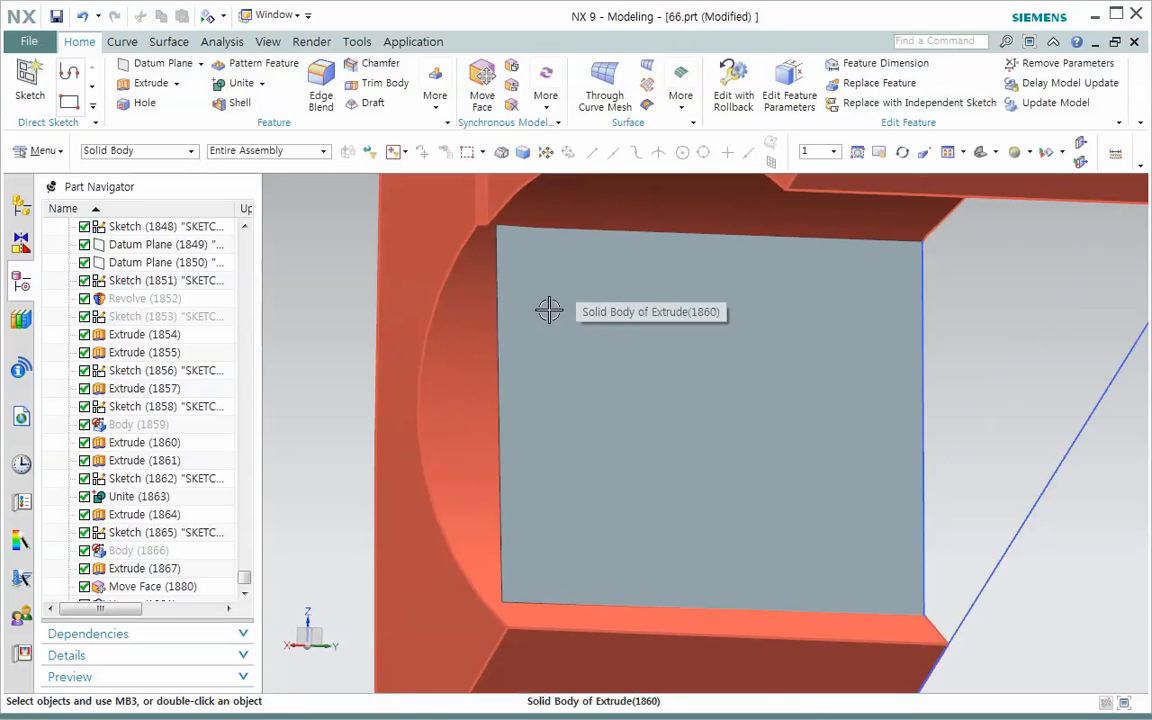
pyautogui.scroll(-2, 472, 388)
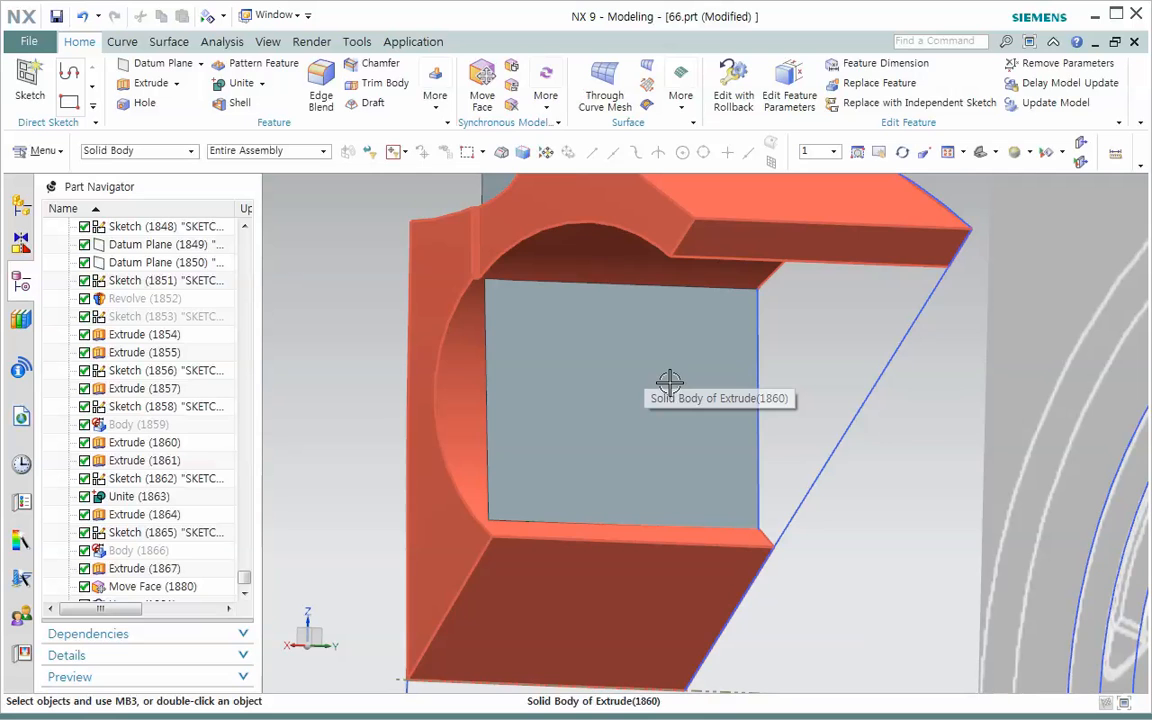
pyautogui.keyDown('shift'); pyautogui.moveTo(626, 384); pyautogui.dragTo(644, 406, button='middle'); pyautogui.keyUp('shift')
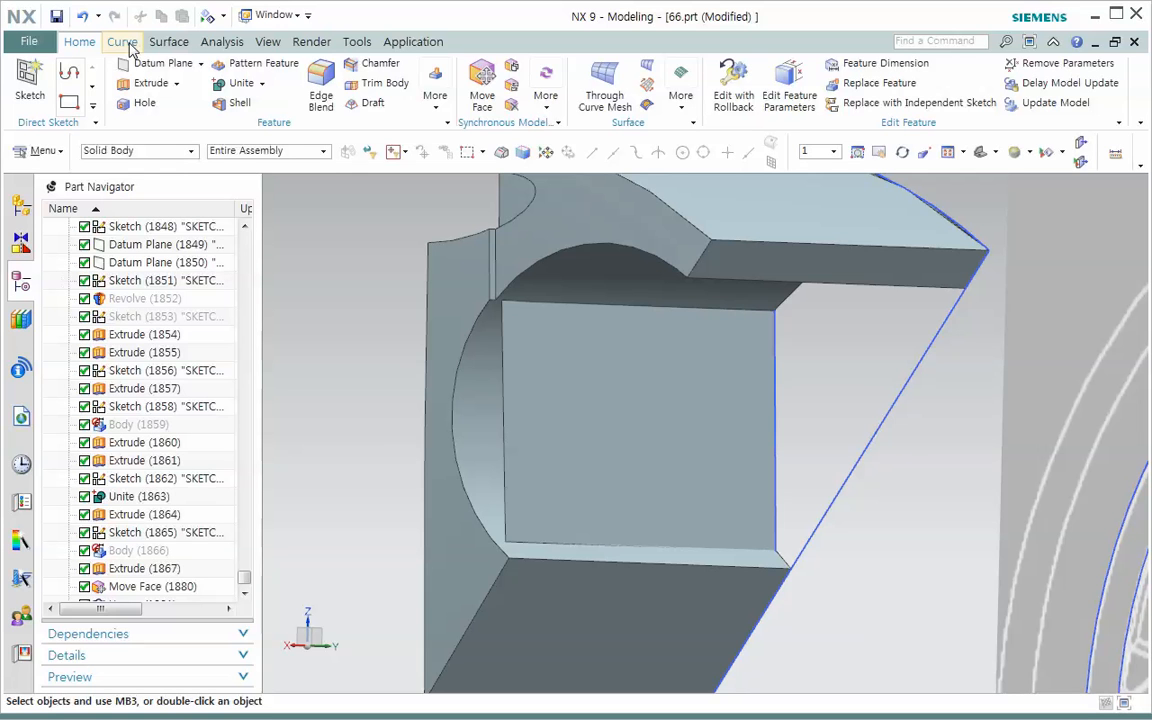
pyautogui.click(436, 94)
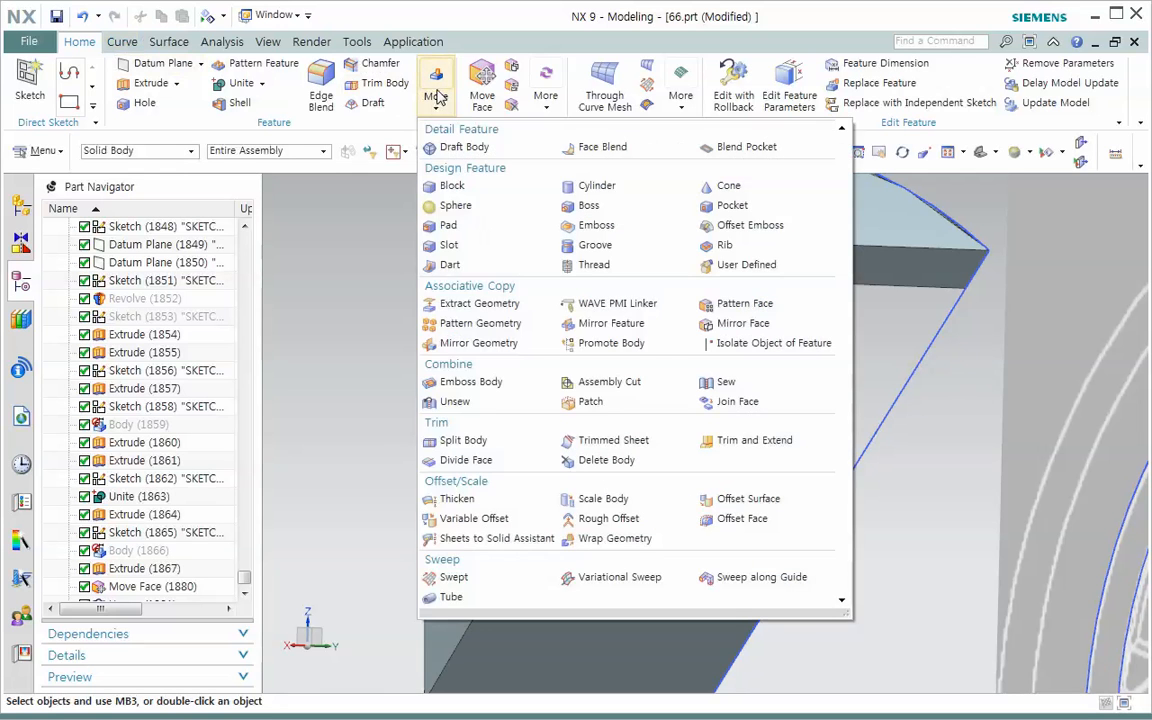
pyautogui.click(454, 402)
pyautogui.click(476, 392)
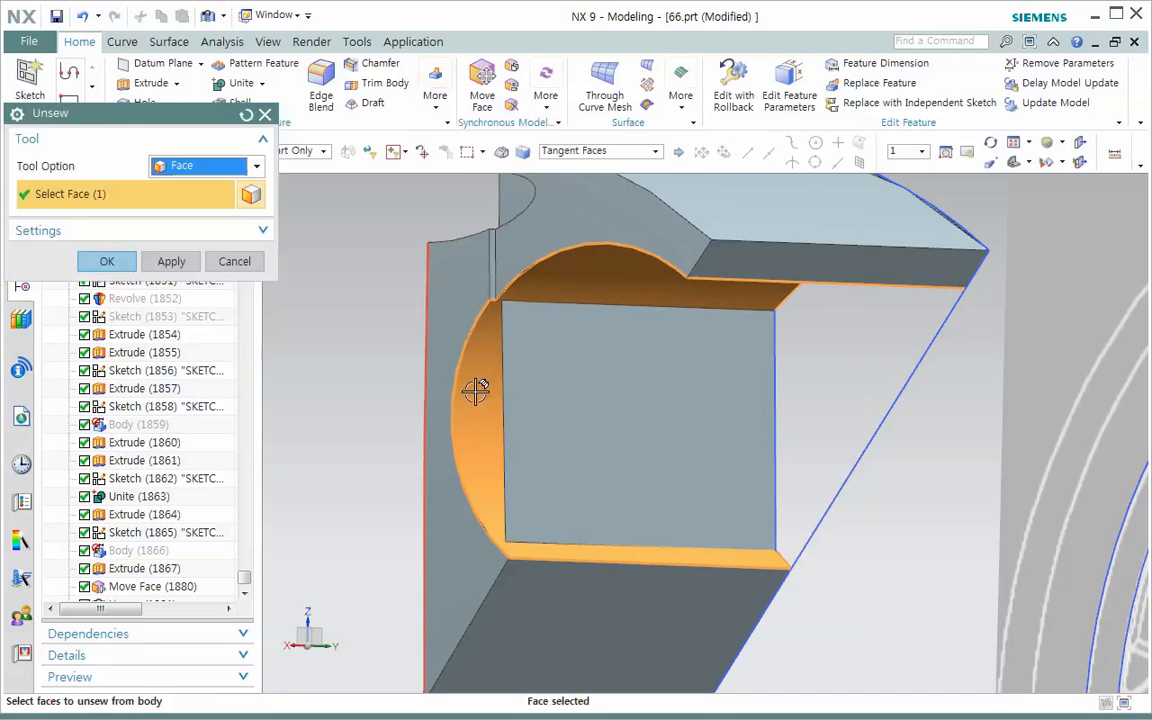
pyautogui.click(494, 397)
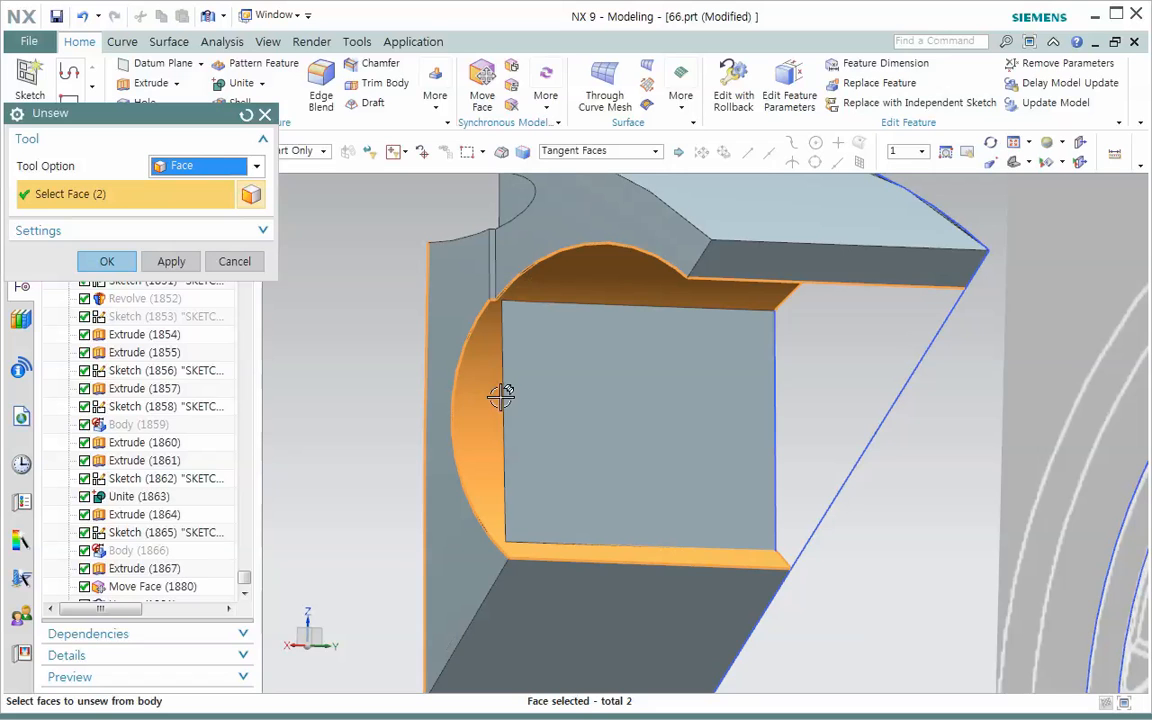
pyautogui.click(246, 116)
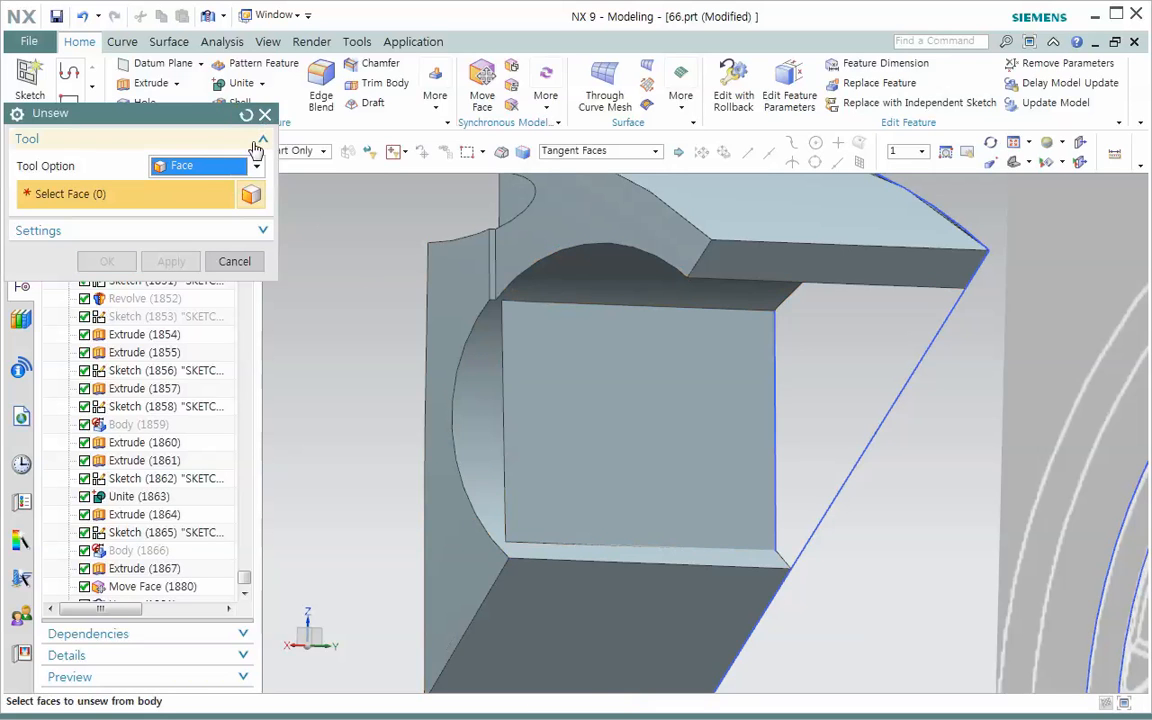
pyautogui.click(500, 386)
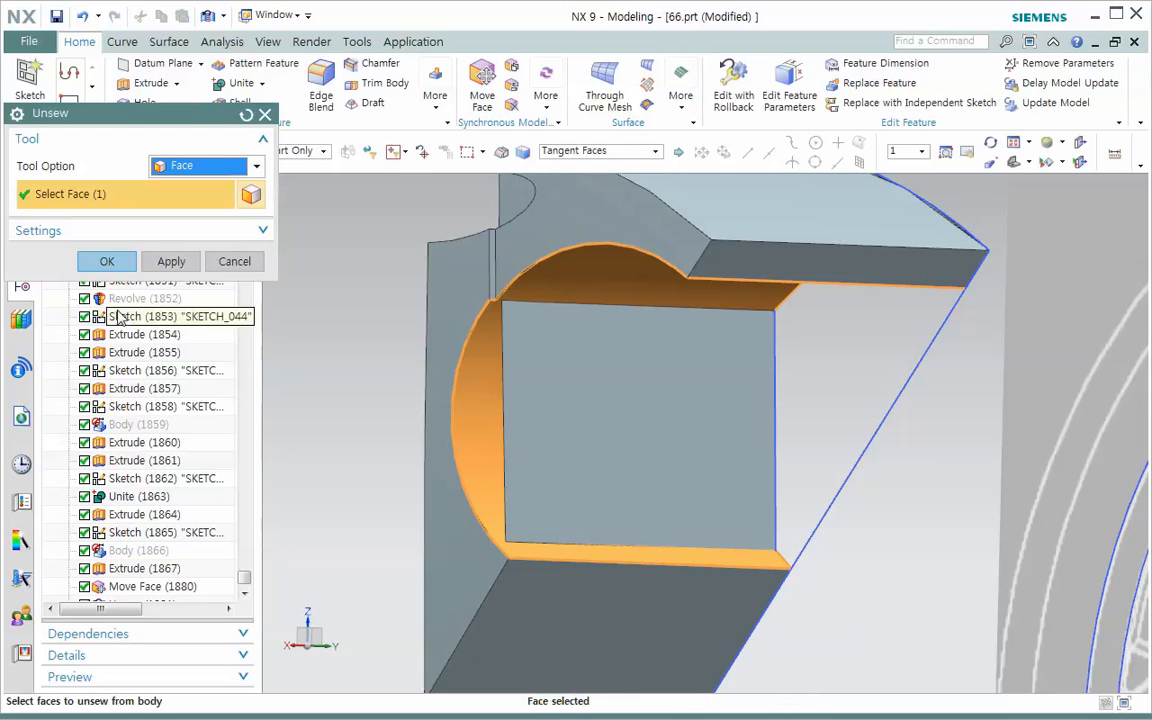
pyautogui.click(107, 261)
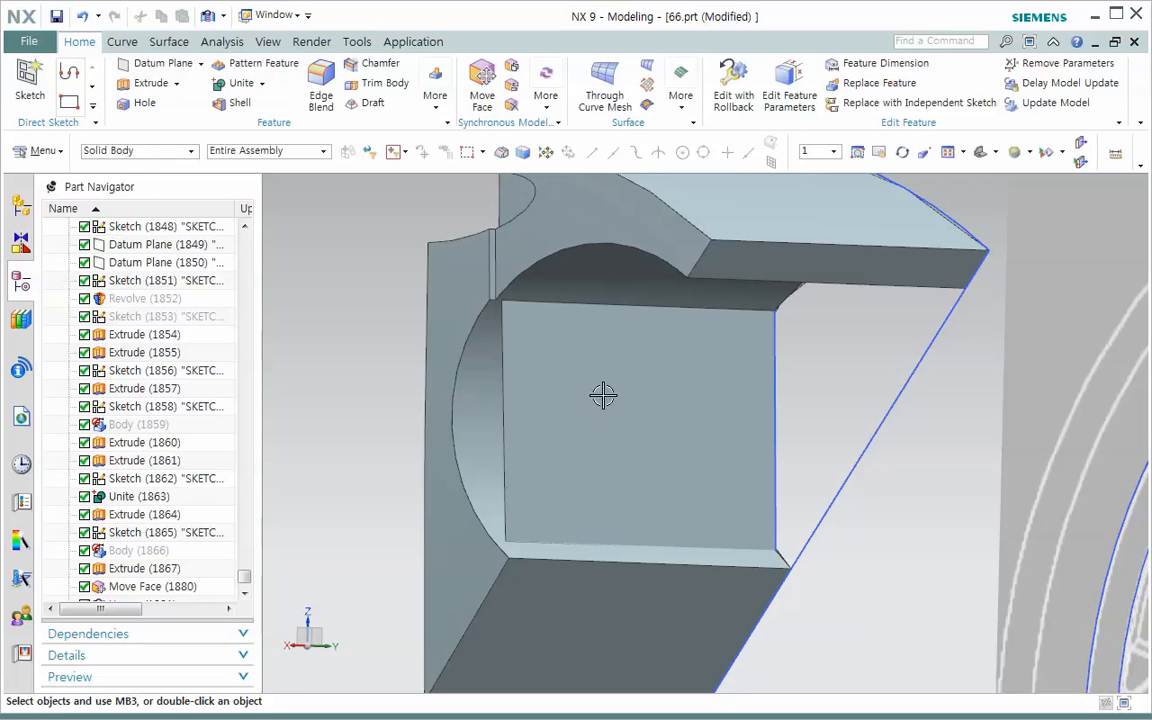
# Create a sketch in the task environment on the flat rectangular face inside the spoke cutout, without drawing a profile
pyautogui.click(122, 42)
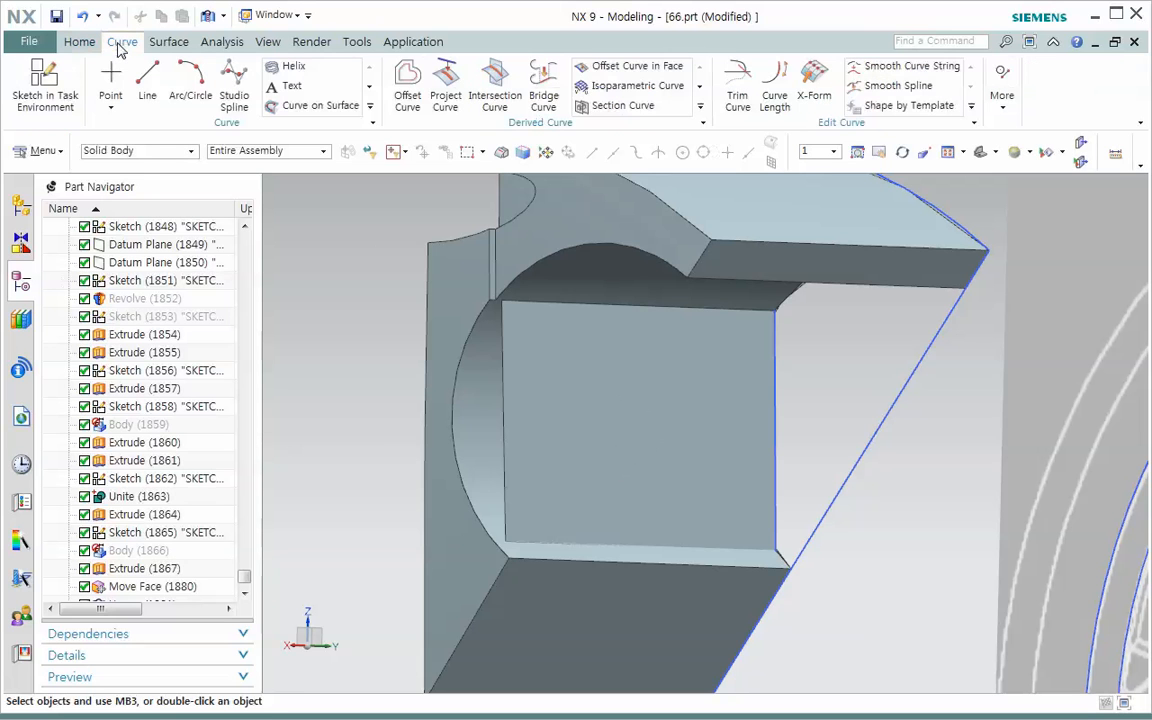
pyautogui.click(42, 80)
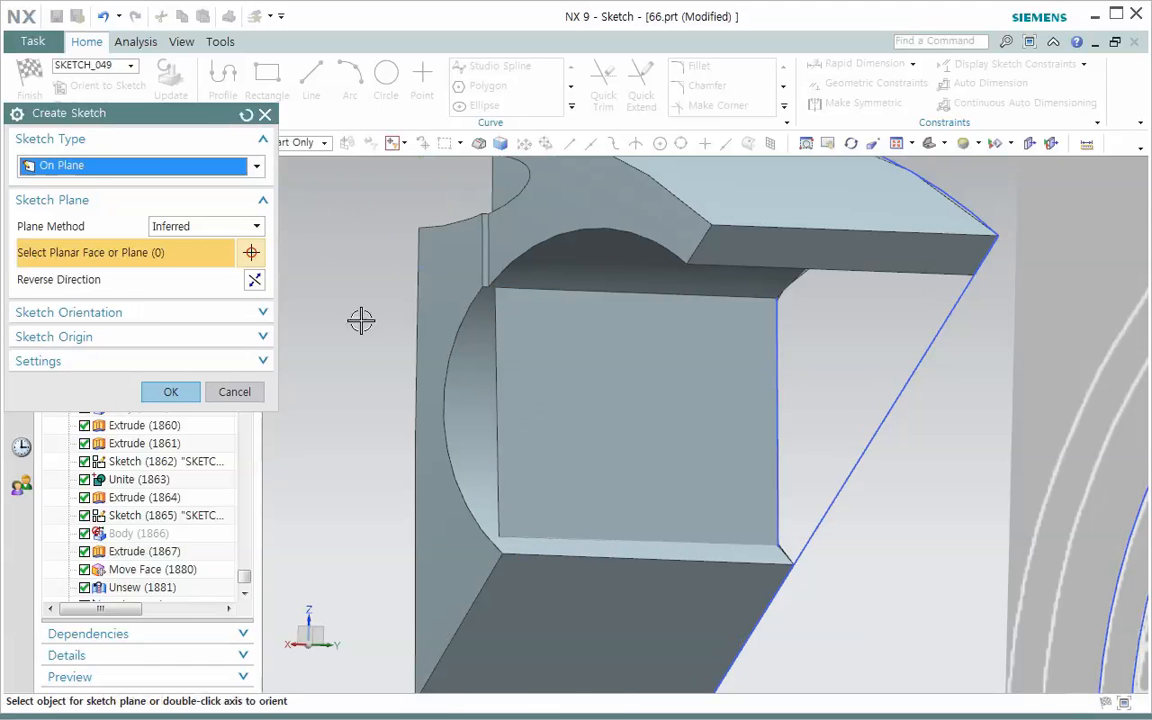
pyautogui.click(611, 413)
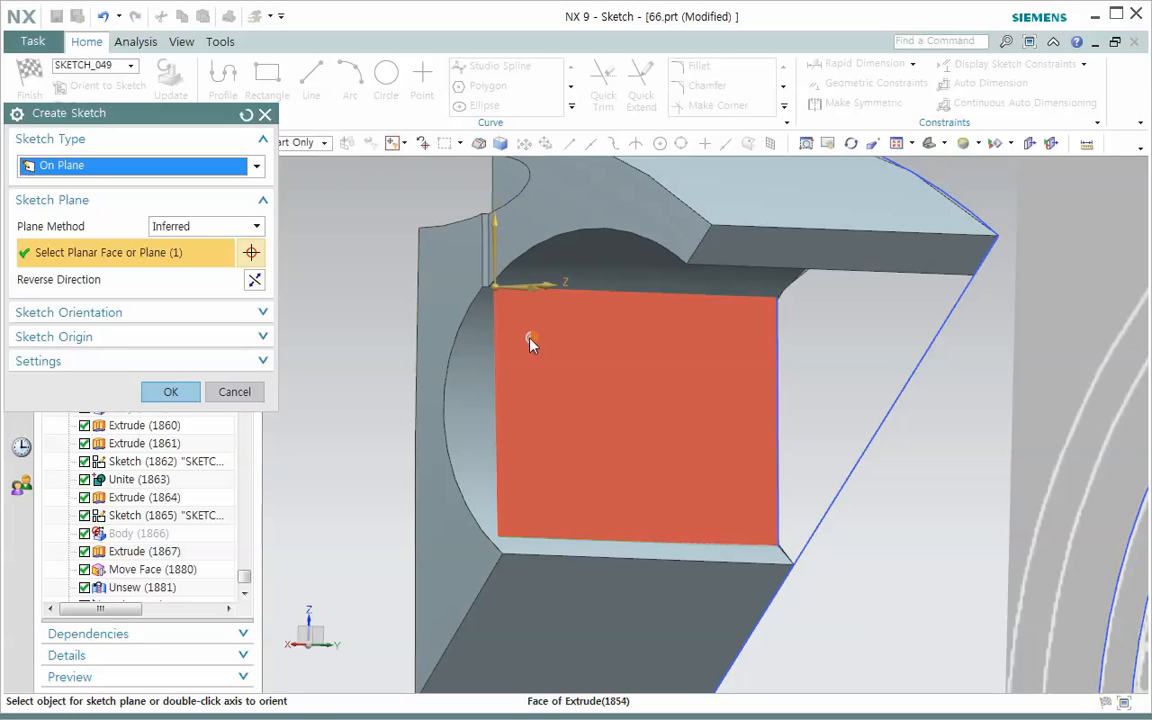
pyautogui.moveTo(530, 337); pyautogui.dragTo(510, 352, button='middle')
pyautogui.click(174, 392)
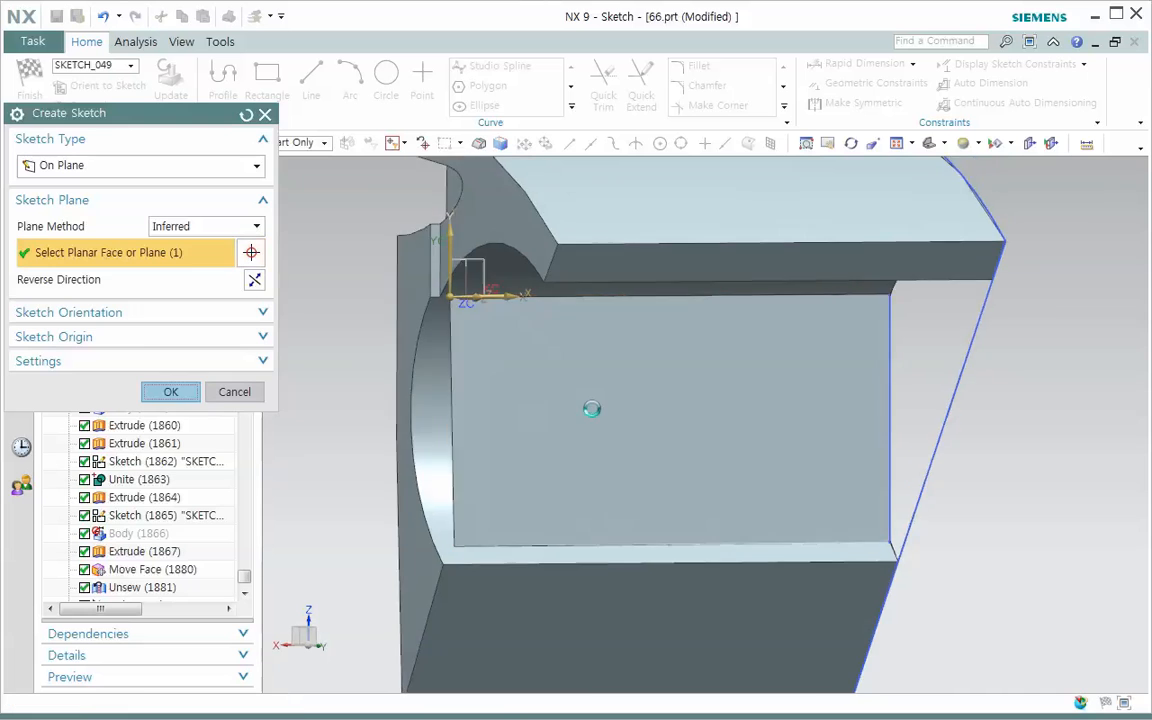
pyautogui.scroll(2, 892, 476)
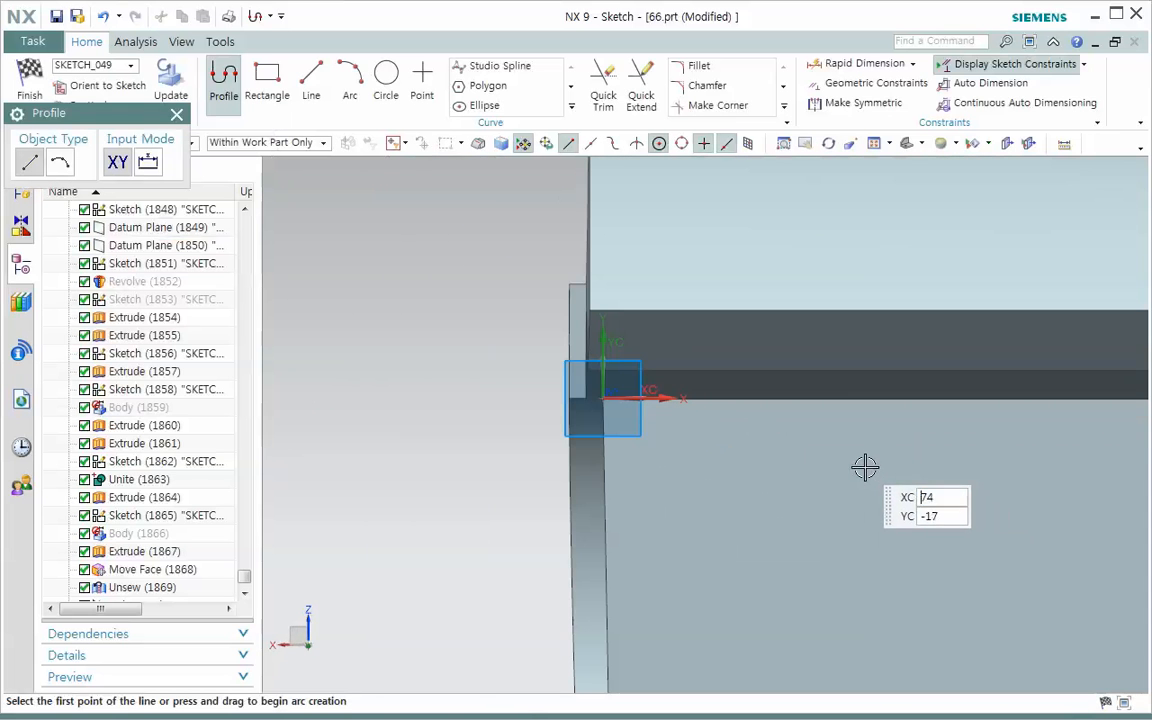
pyautogui.scroll(-1, 897, 476)
pyautogui.scroll(-2, 776, 442)
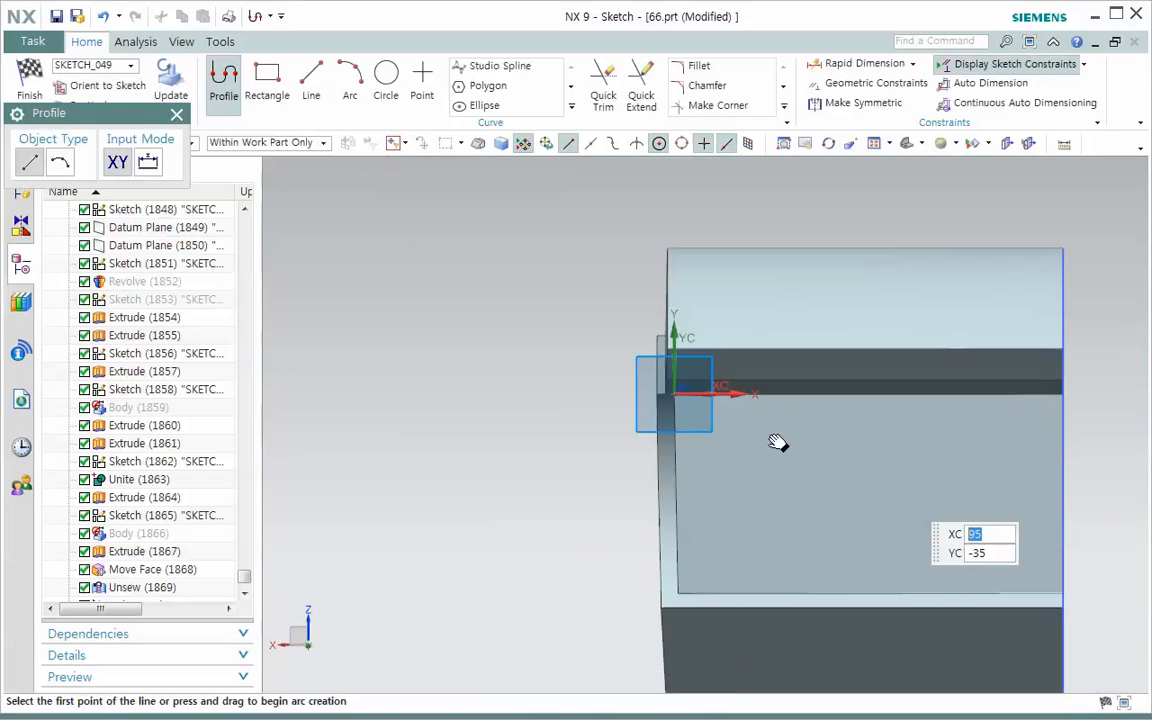
pyautogui.scroll(-1, 651, 418)
pyautogui.scroll(1, 651, 418)
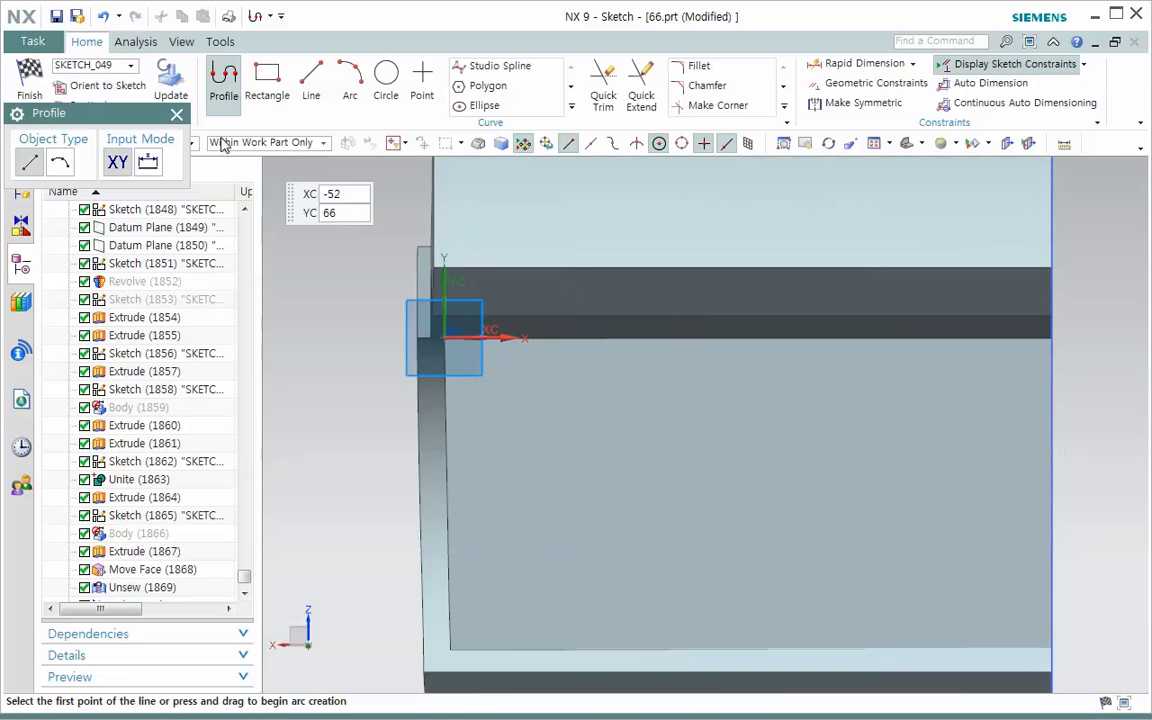
pyautogui.press('Escape')
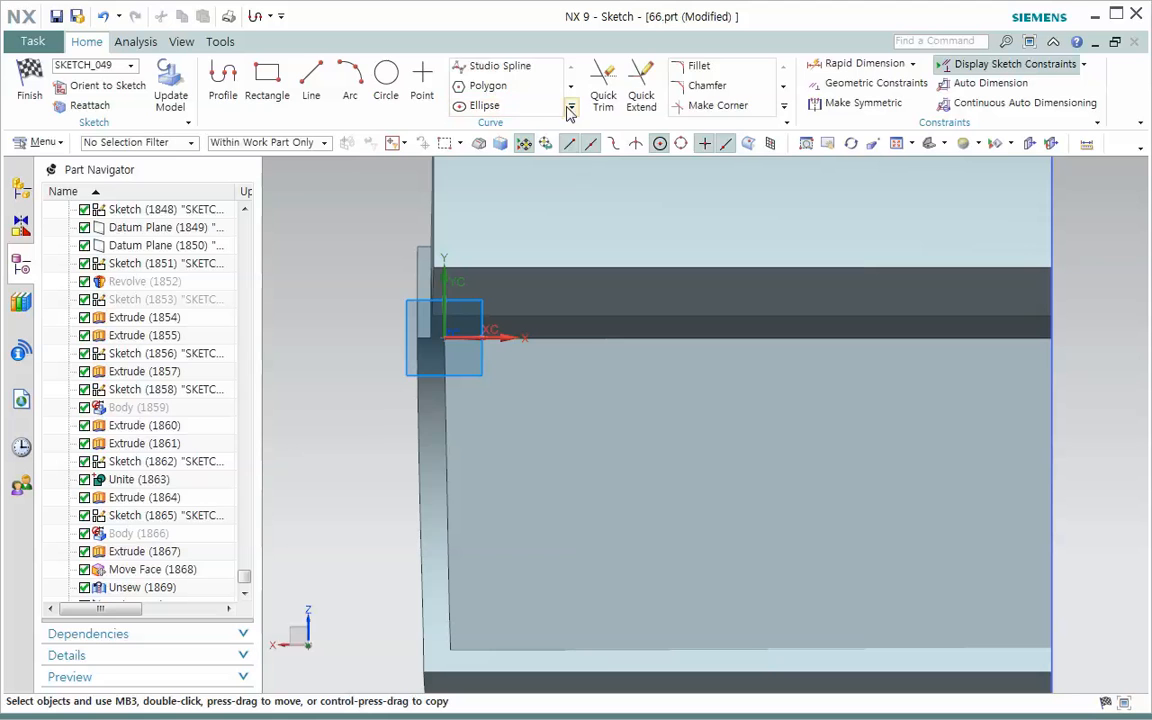
# Project the upper and lower edges of the flat face and the pocket wall's outer side edge into the sketch
pyautogui.click(570, 107)
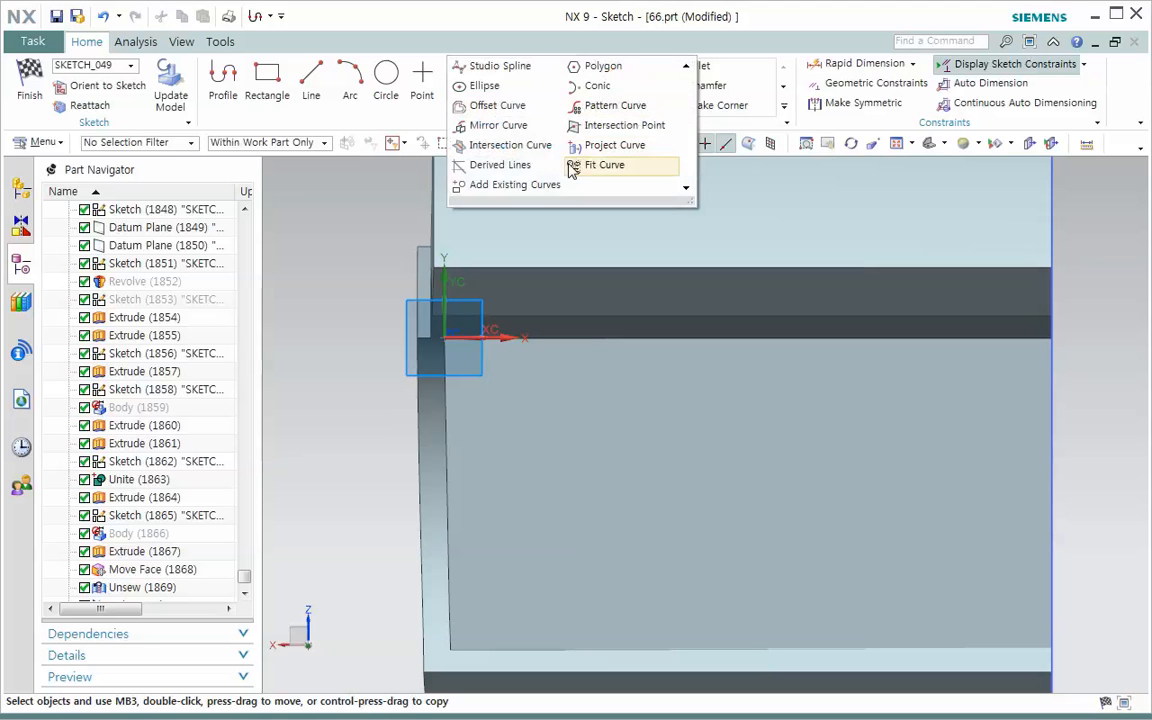
pyautogui.click(598, 146)
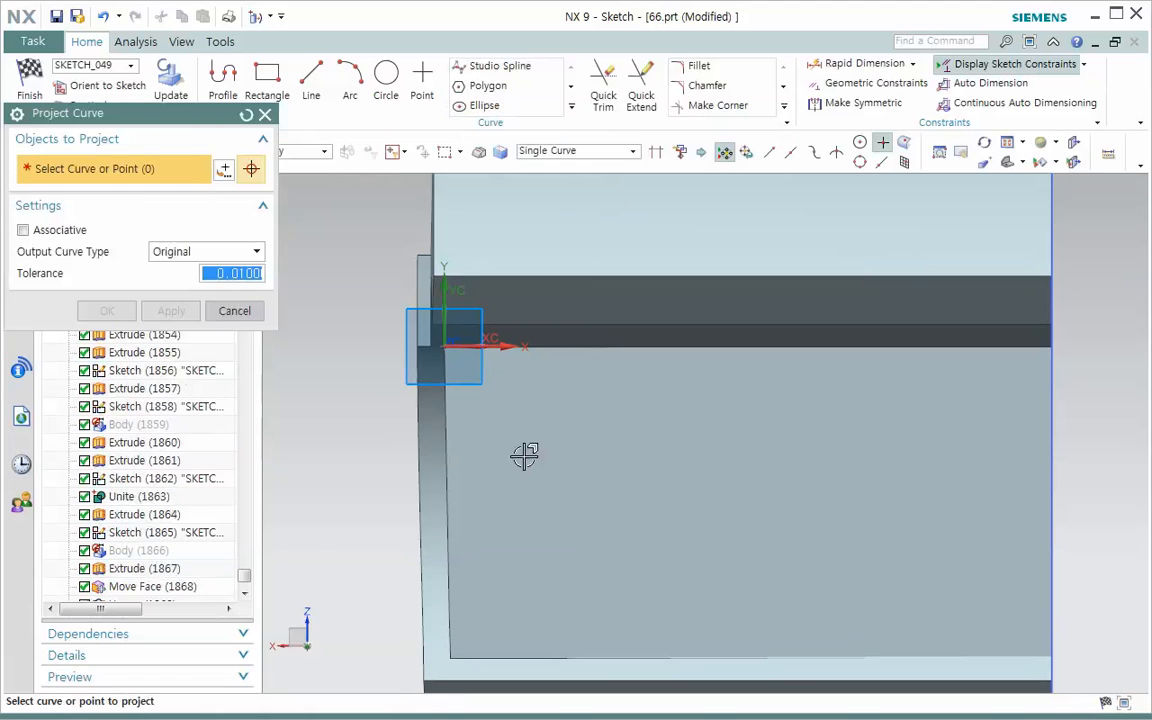
pyautogui.click(568, 352)
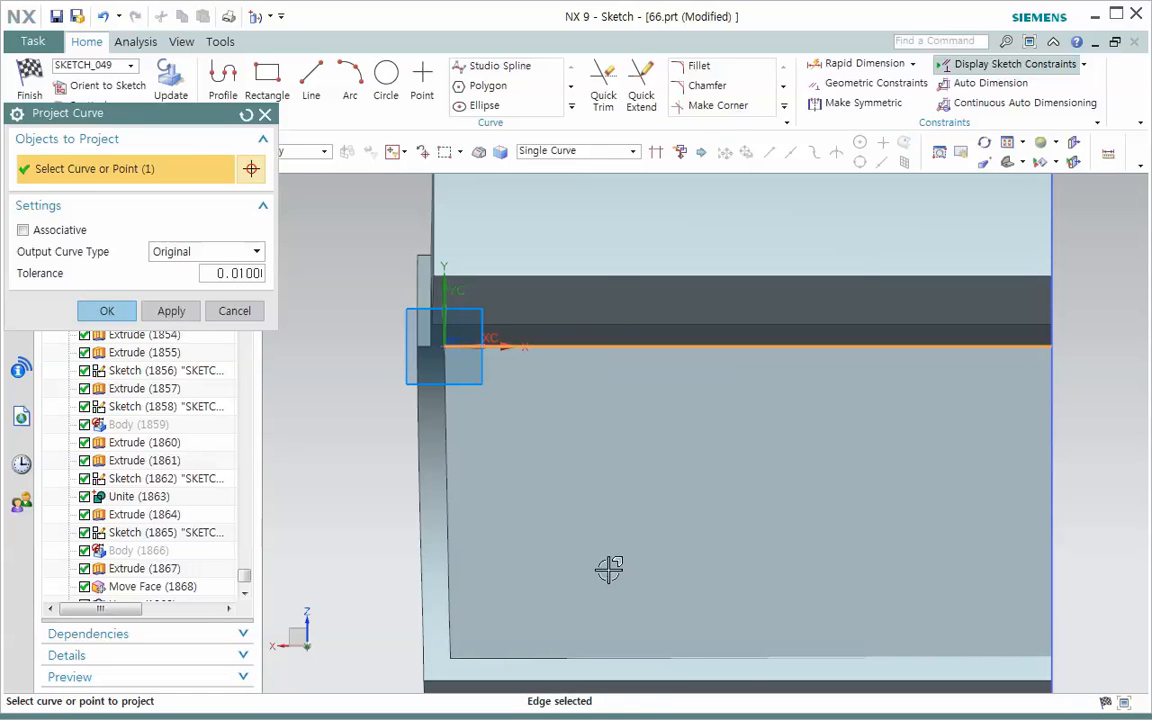
pyautogui.click(572, 661)
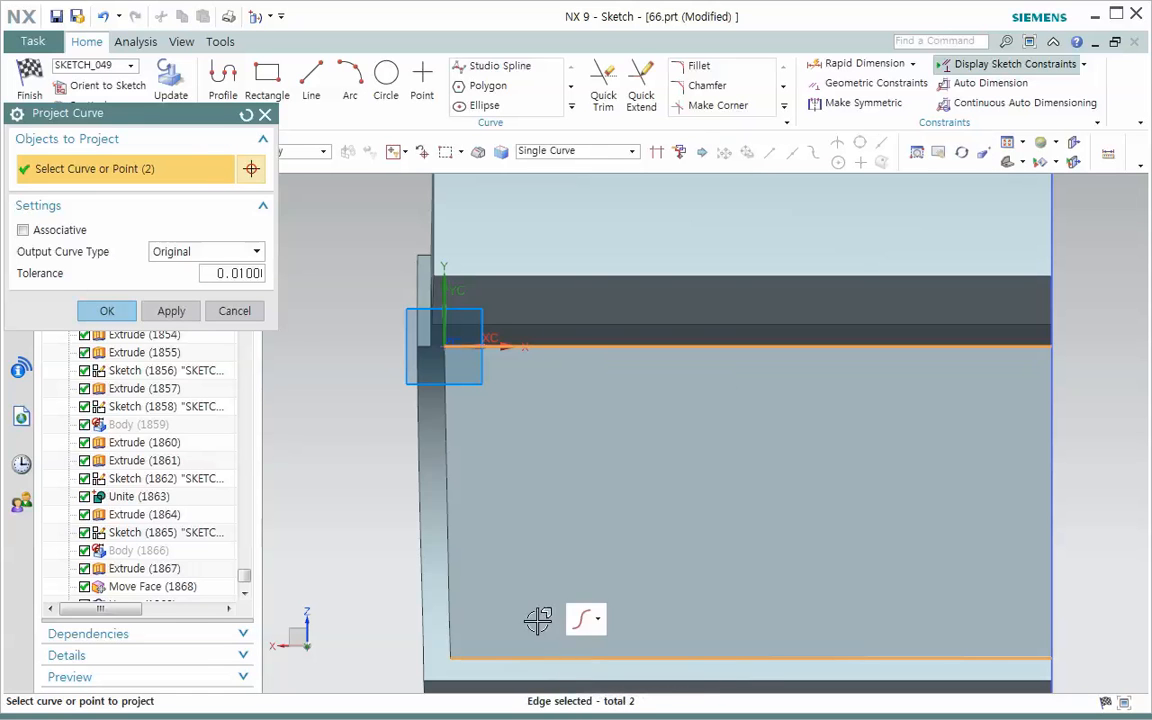
pyautogui.click(436, 496)
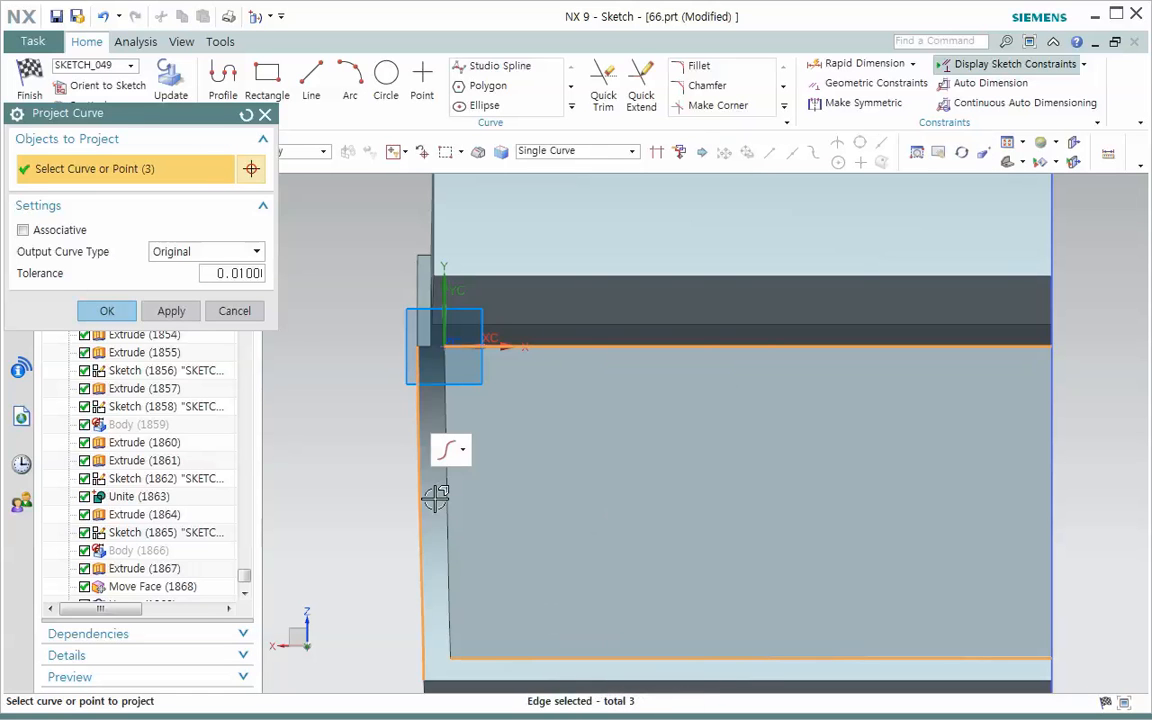
pyautogui.click(105, 310)
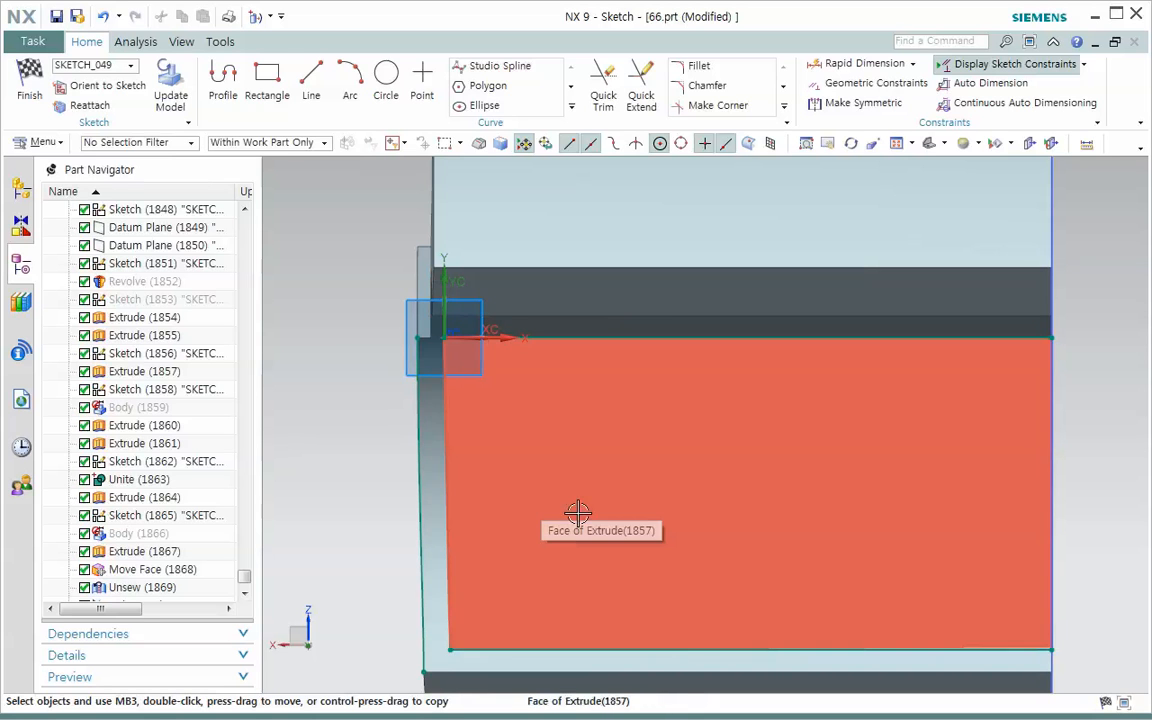
# Extend the upper and lower projected lines to the projected side spline with Quick Extend and delete that spline
pyautogui.scroll(-1, 540, 610)
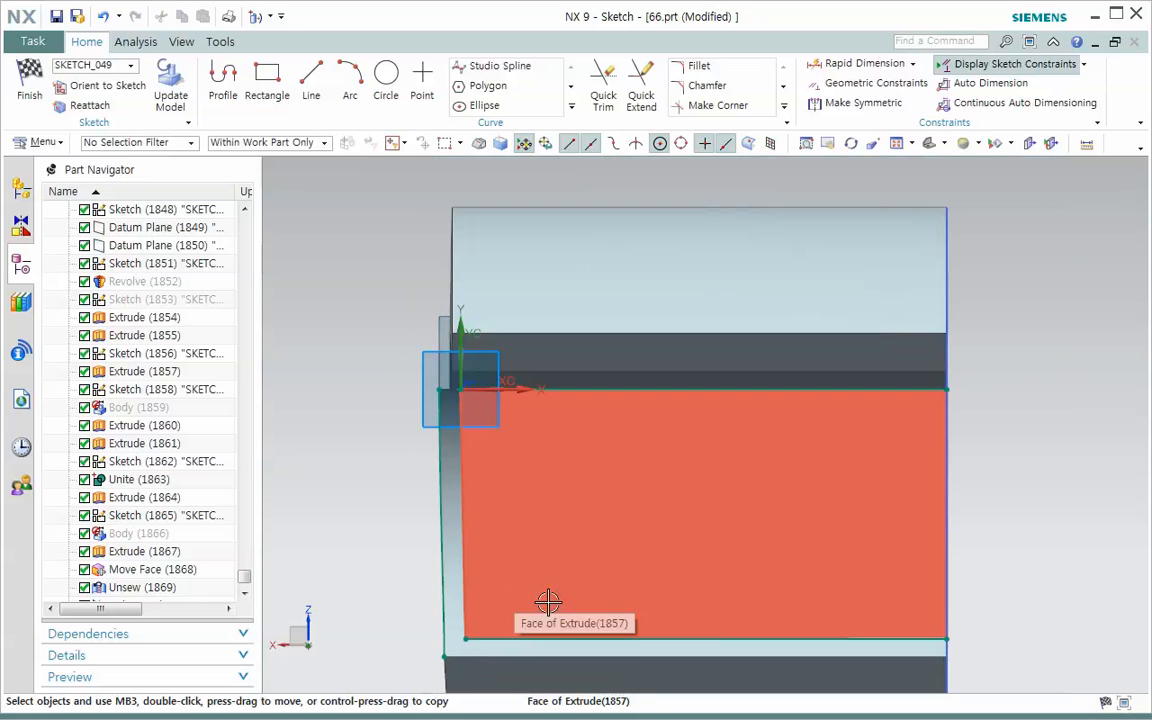
pyautogui.scroll(2, 552, 600)
pyautogui.keyDown('shift'); pyautogui.moveTo(681, 527); pyautogui.dragTo(660, 484, button='middle'); pyautogui.keyUp('shift')
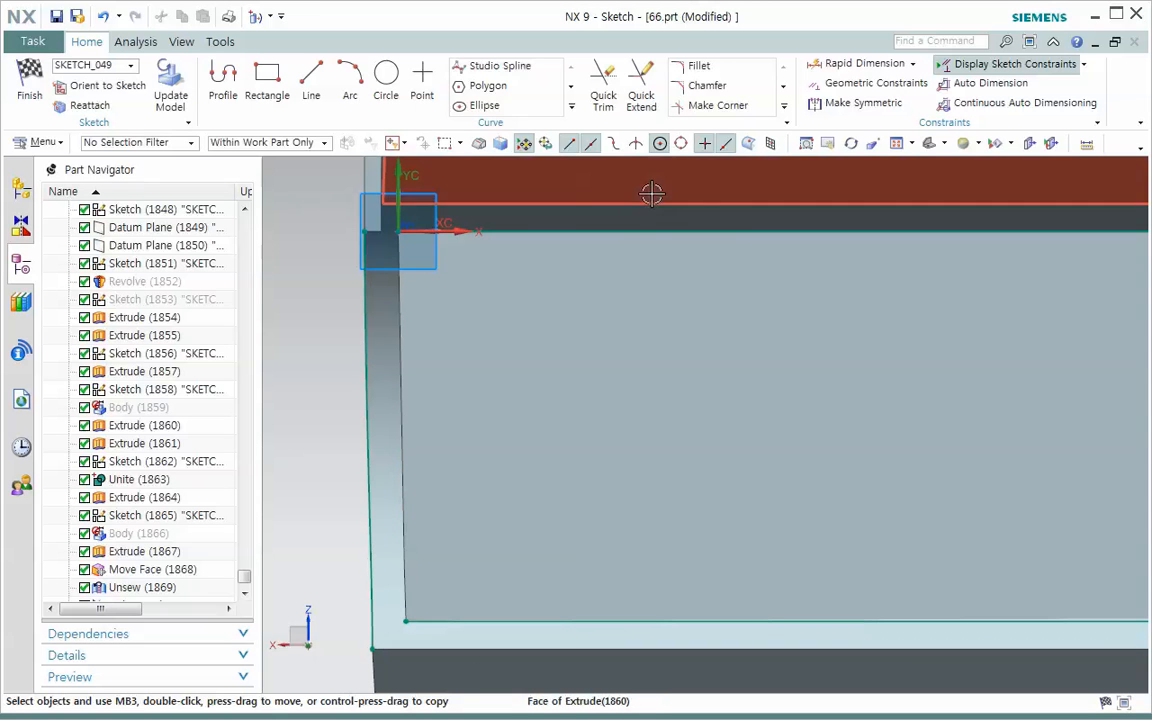
pyautogui.click(641, 92)
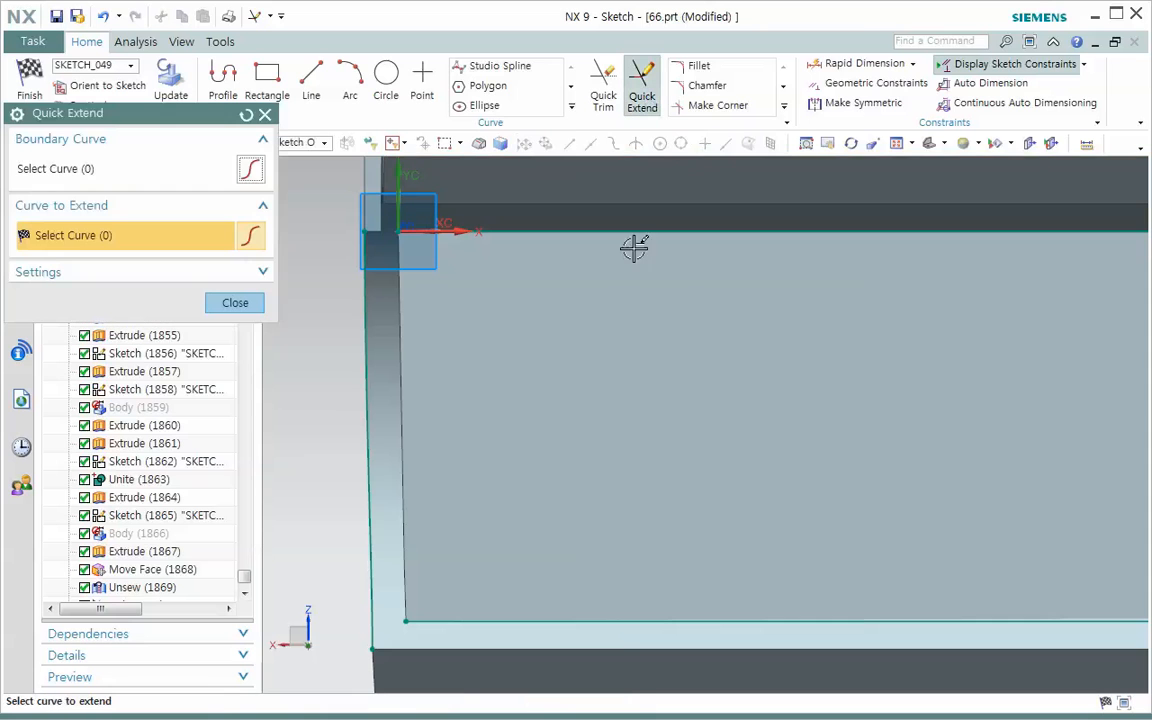
pyautogui.click(517, 238)
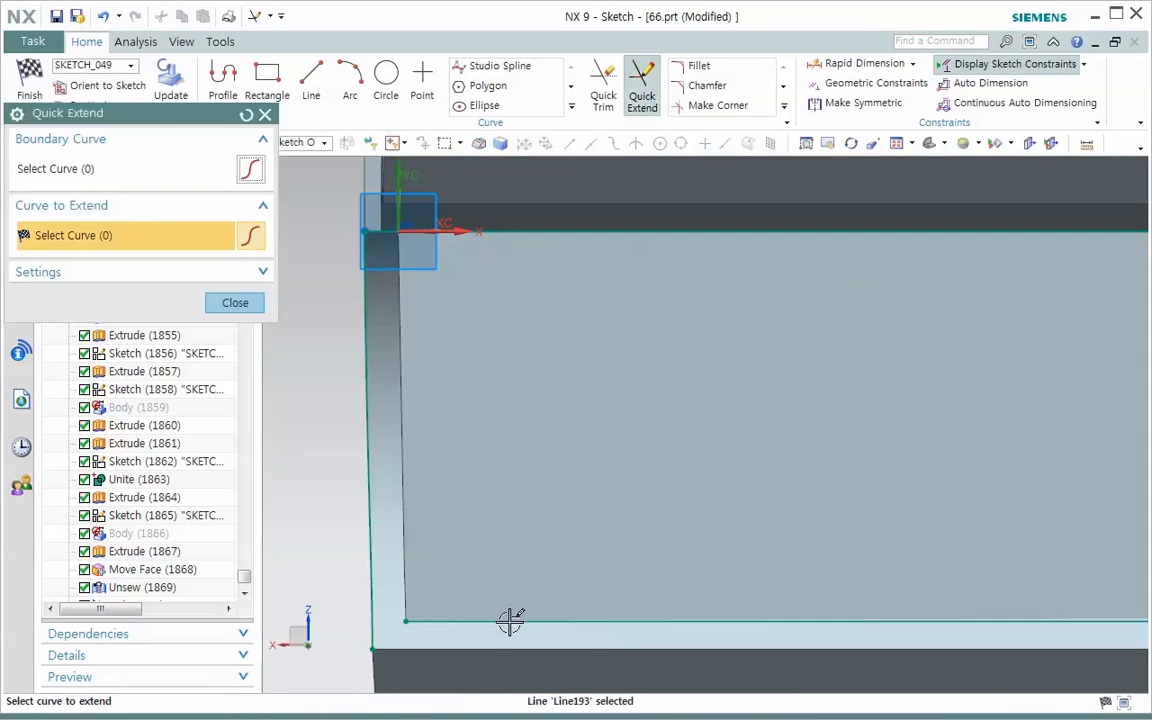
pyautogui.click(478, 622)
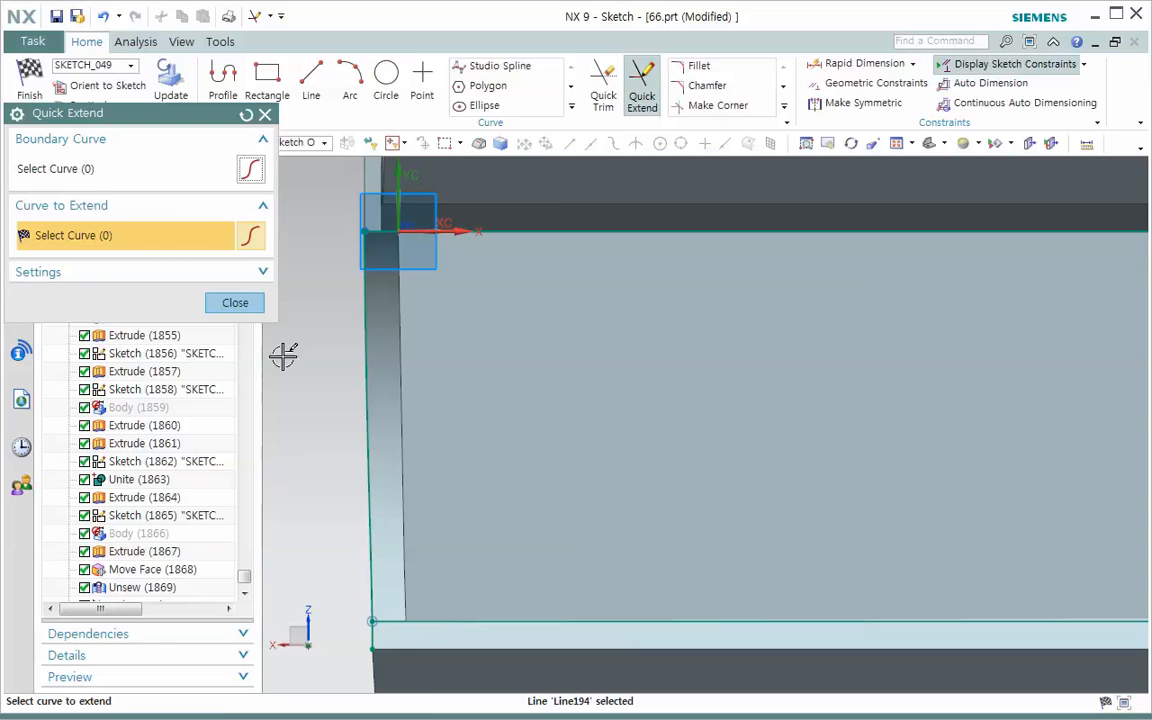
pyautogui.click(235, 302)
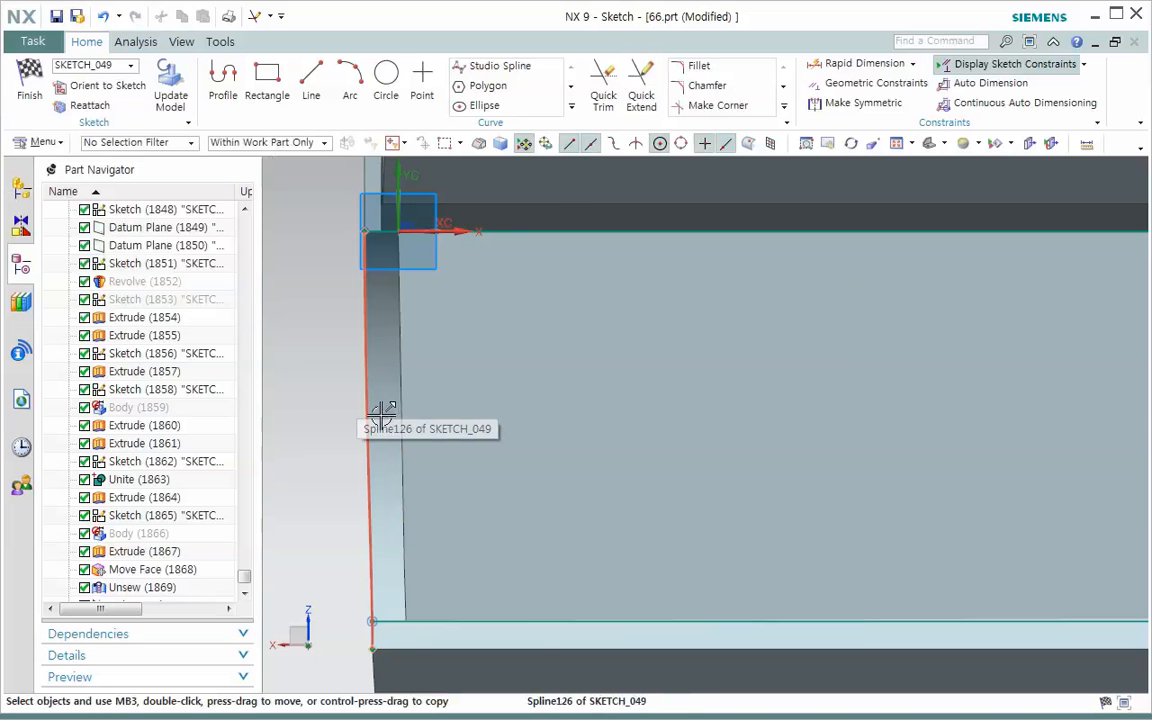
pyautogui.click(381, 412)
pyautogui.press('Delete')
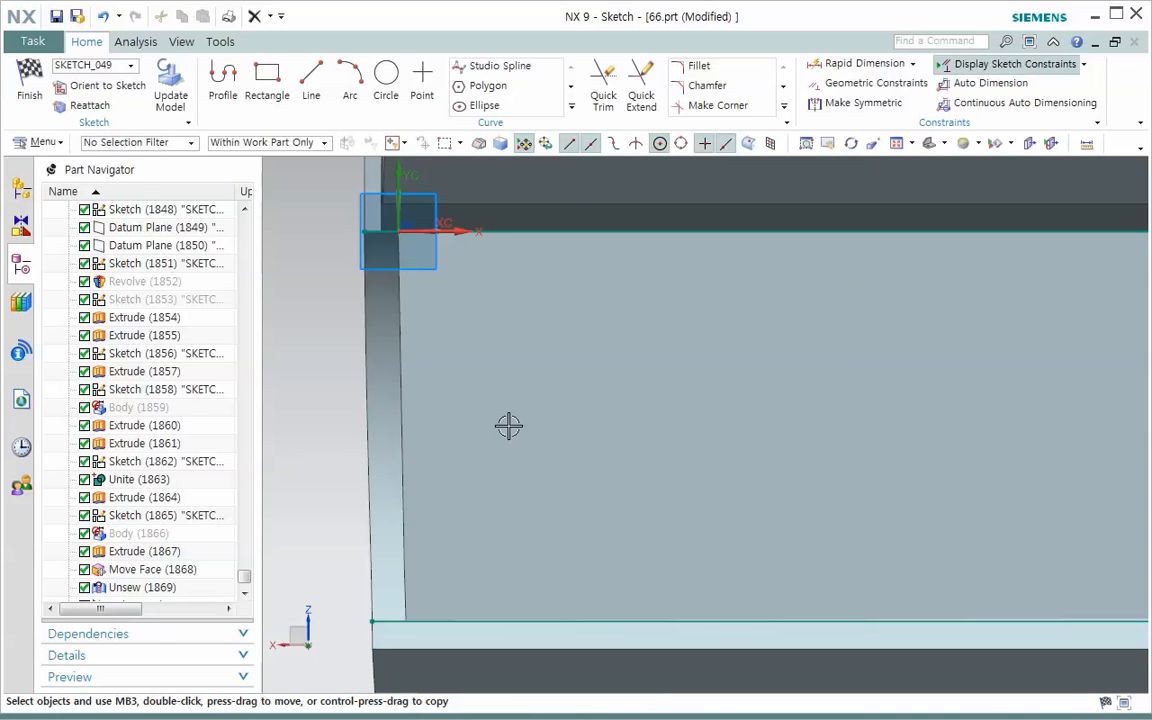
# Finish the sketch on the flat face and restrict object selection to sheet bodies
pyautogui.scroll(-2, 840, 280)
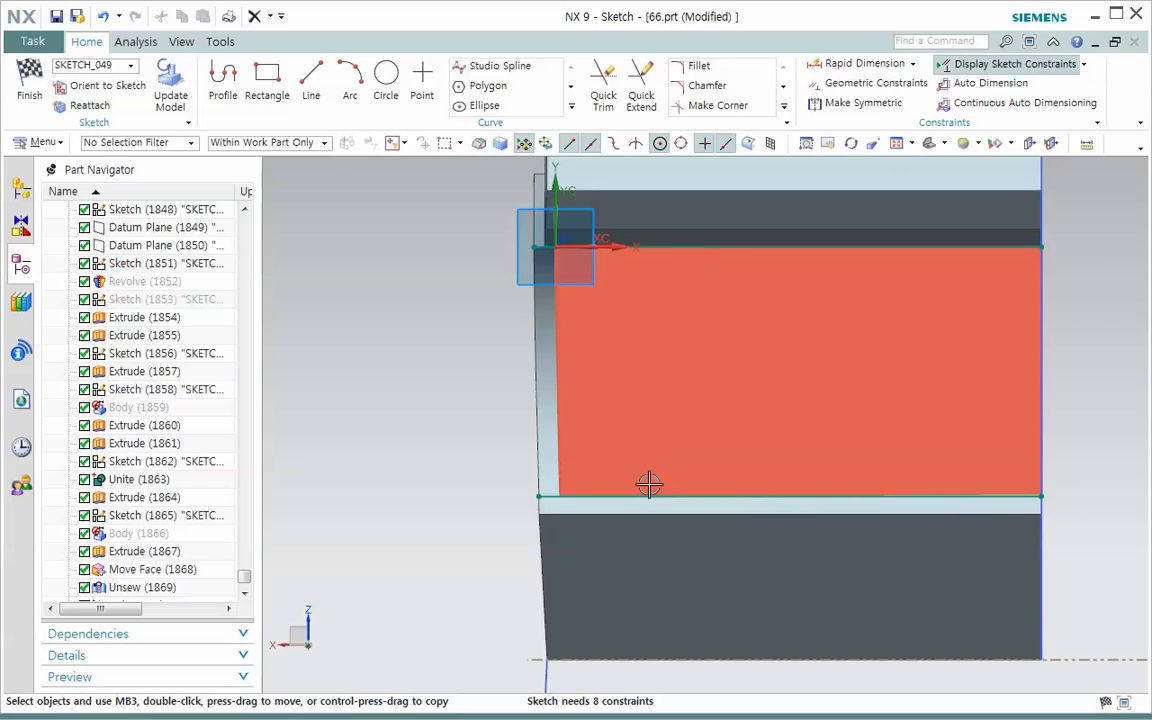
pyautogui.click(29, 82)
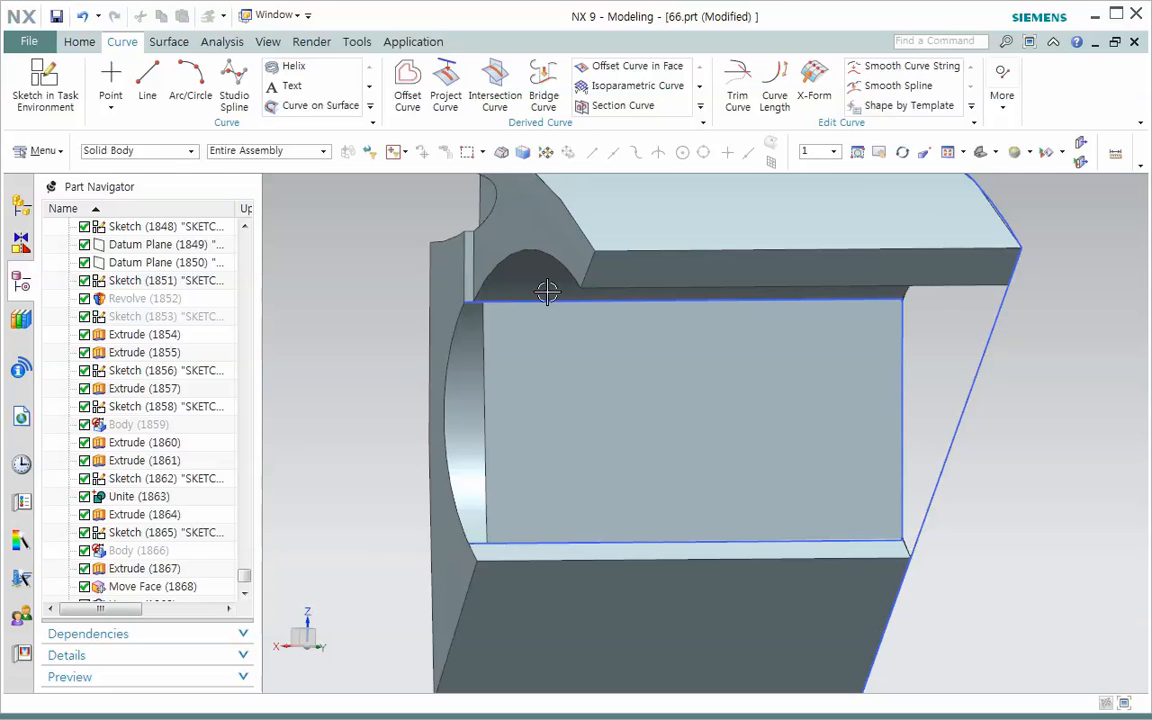
pyautogui.click(189, 151)
pyautogui.click(159, 183)
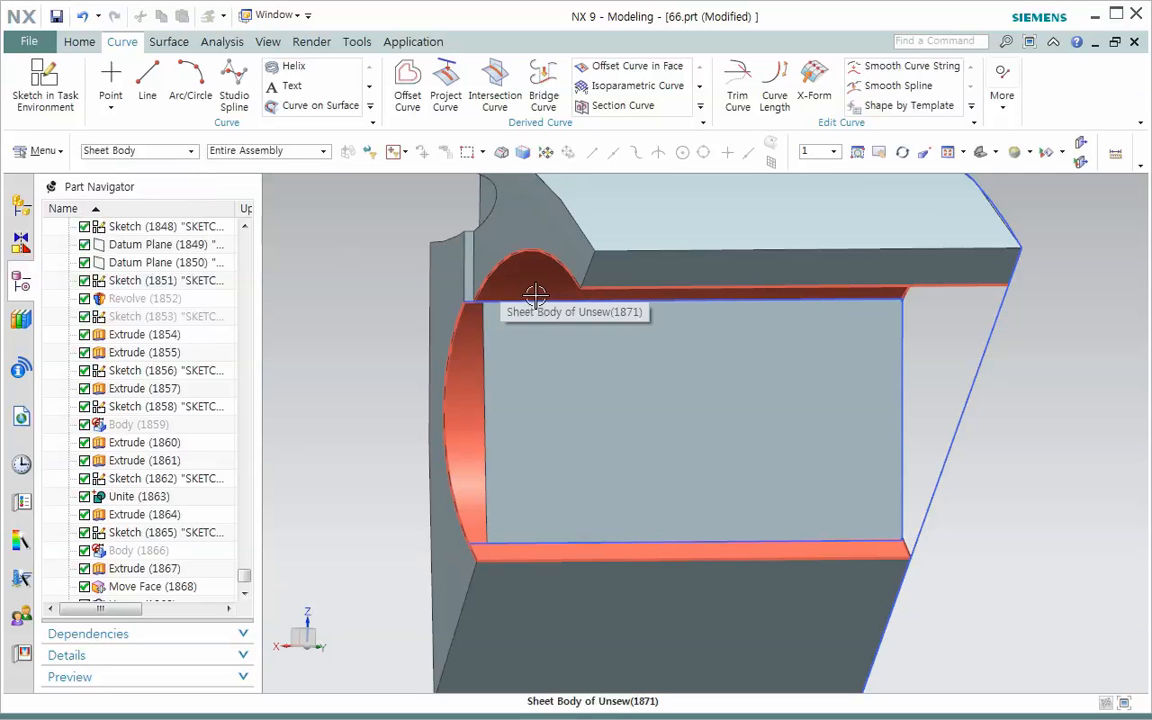
# Examine the unsewn pocket wall and the flat rectangular face of the spoke segment from several angles
pyautogui.moveTo(535, 291); pyautogui.dragTo(550, 309, button='middle')
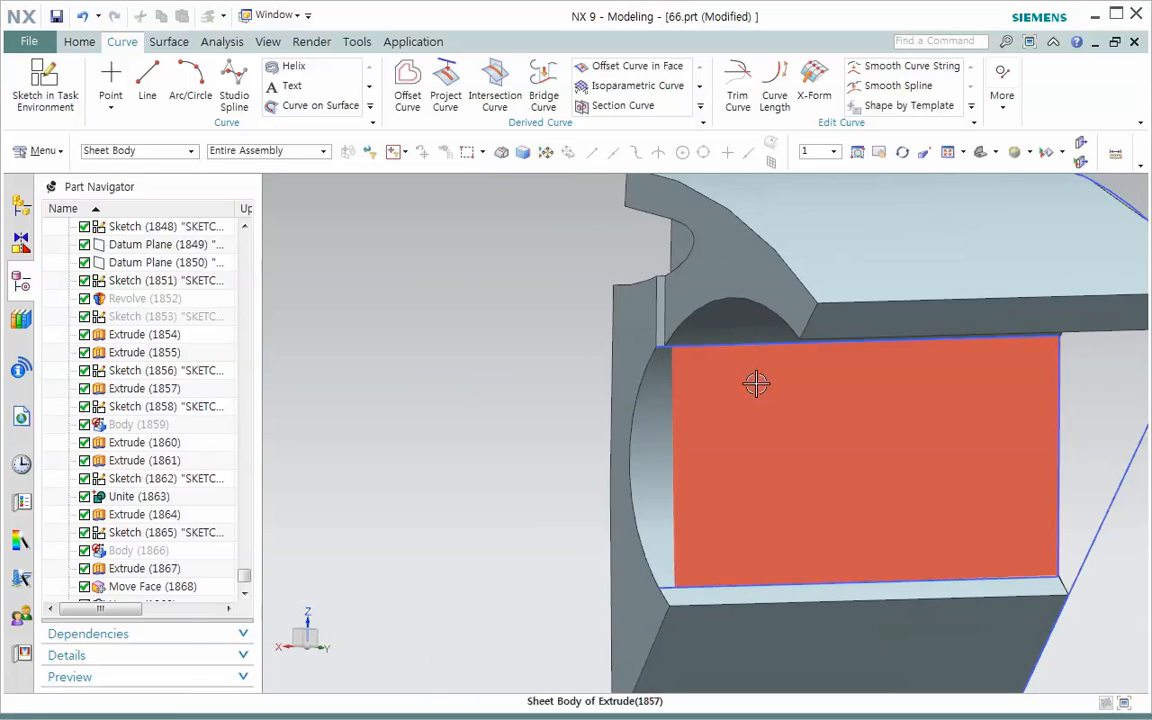
pyautogui.moveTo(756, 384); pyautogui.dragTo(580, 318, button='middle')
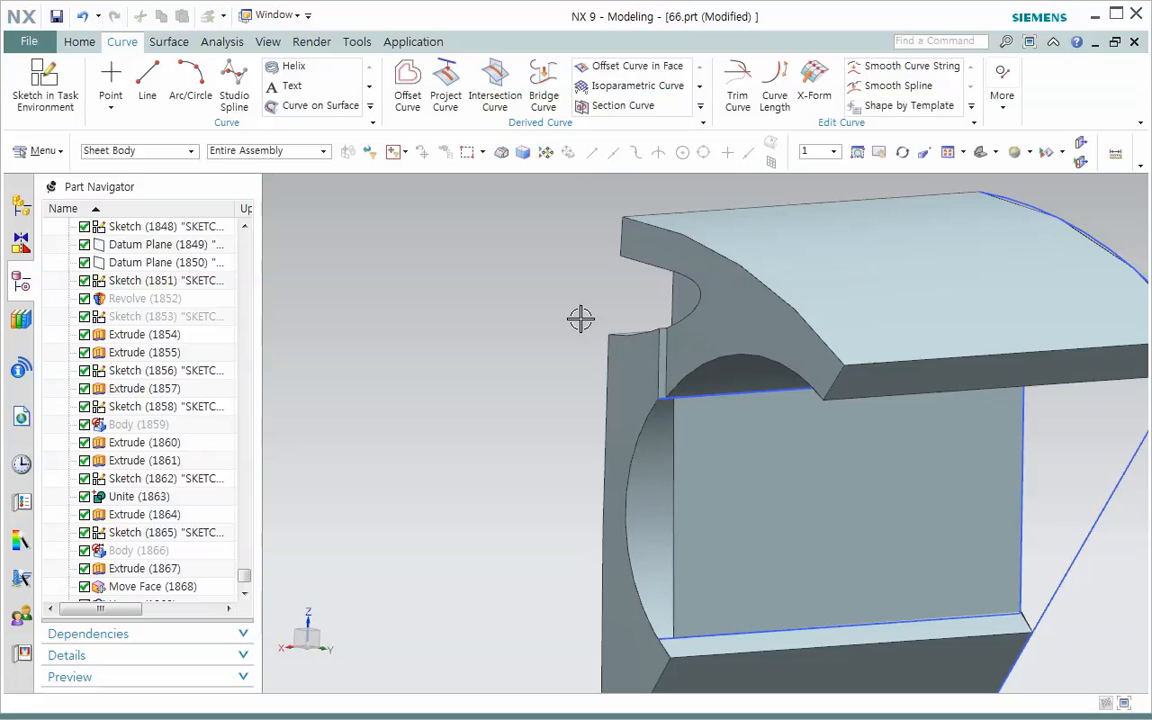
pyautogui.press('Home')
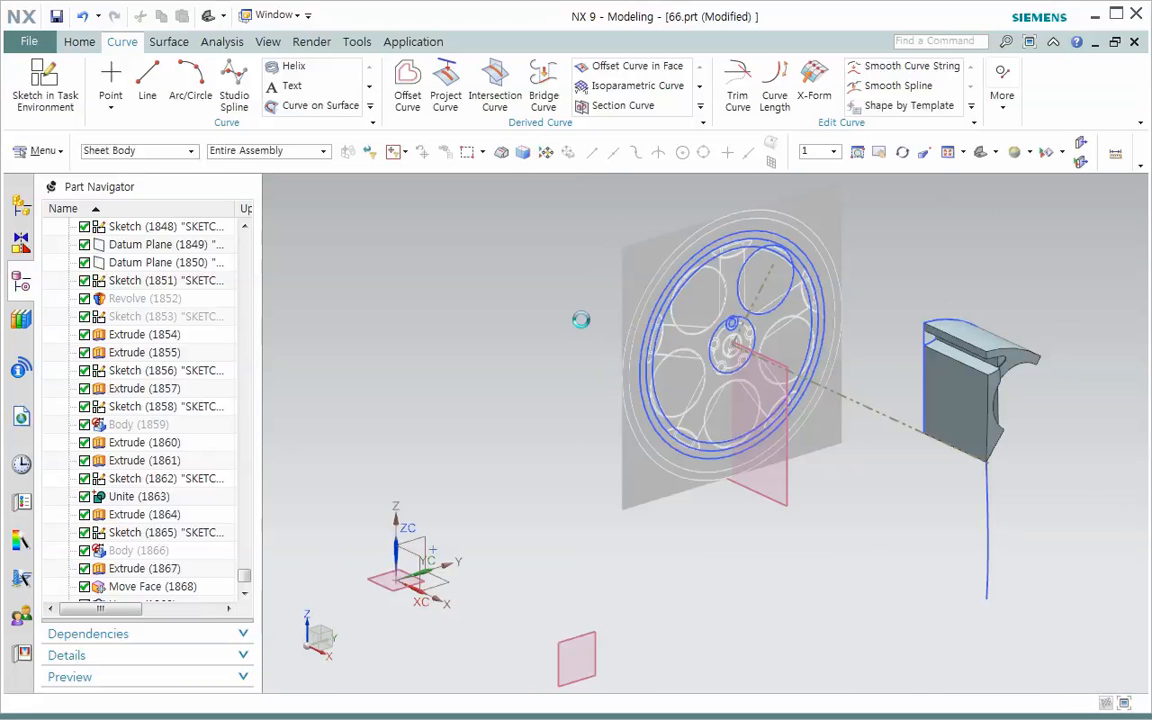
pyautogui.press('F8')
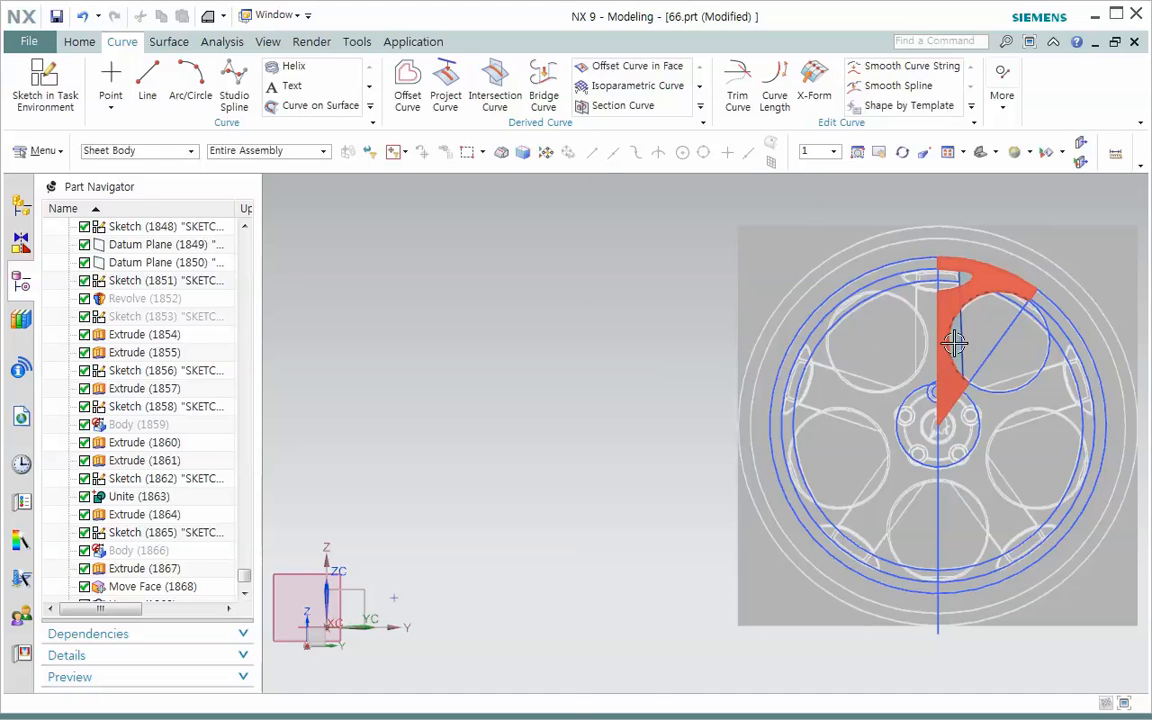
pyautogui.moveTo(944, 336); pyautogui.dragTo(568, 501, button='middle')
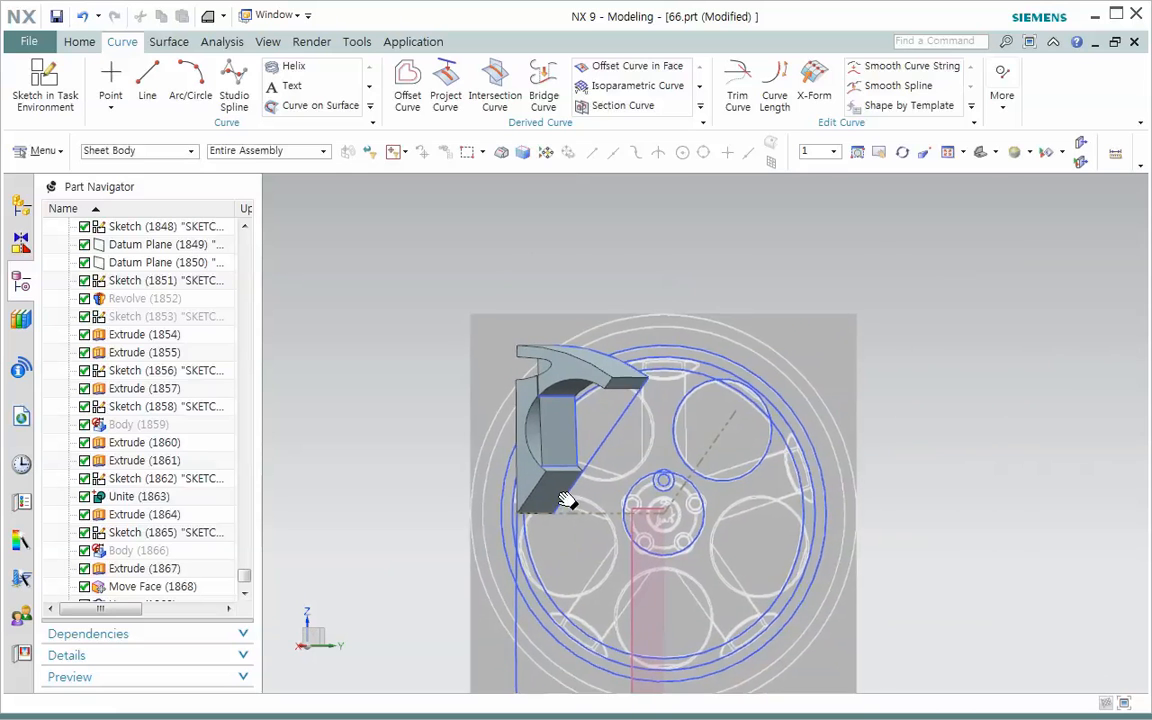
pyautogui.scroll(5, 563, 455)
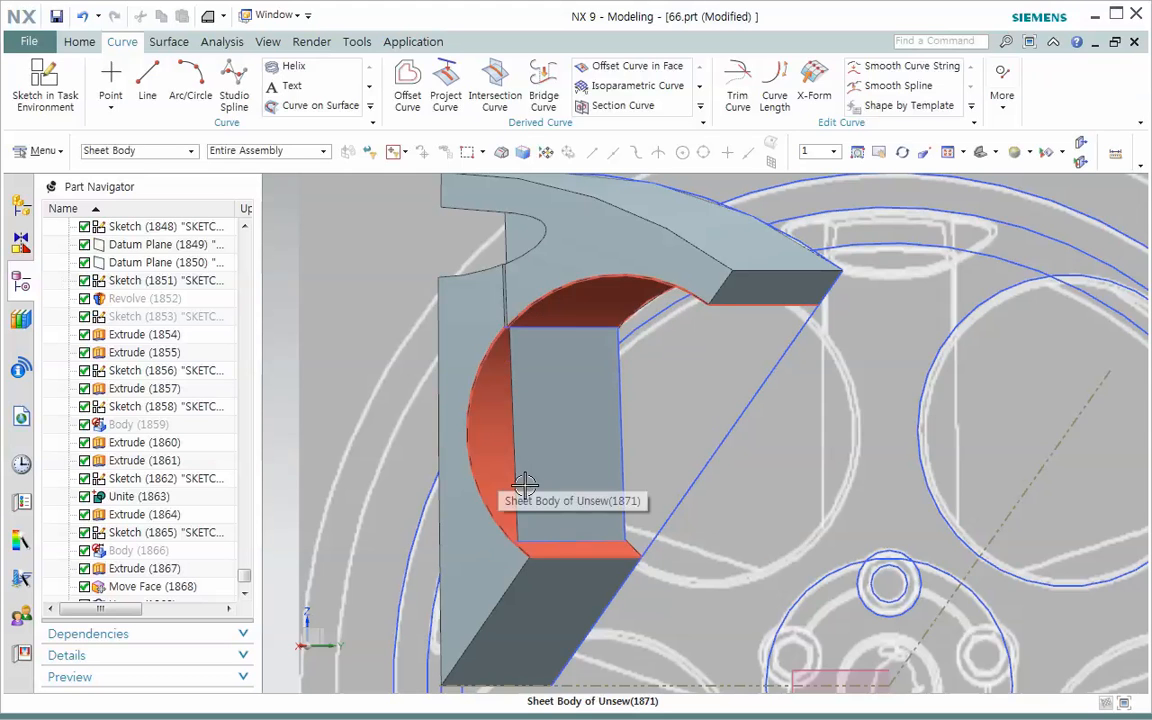
pyautogui.scroll(1, 525, 483)
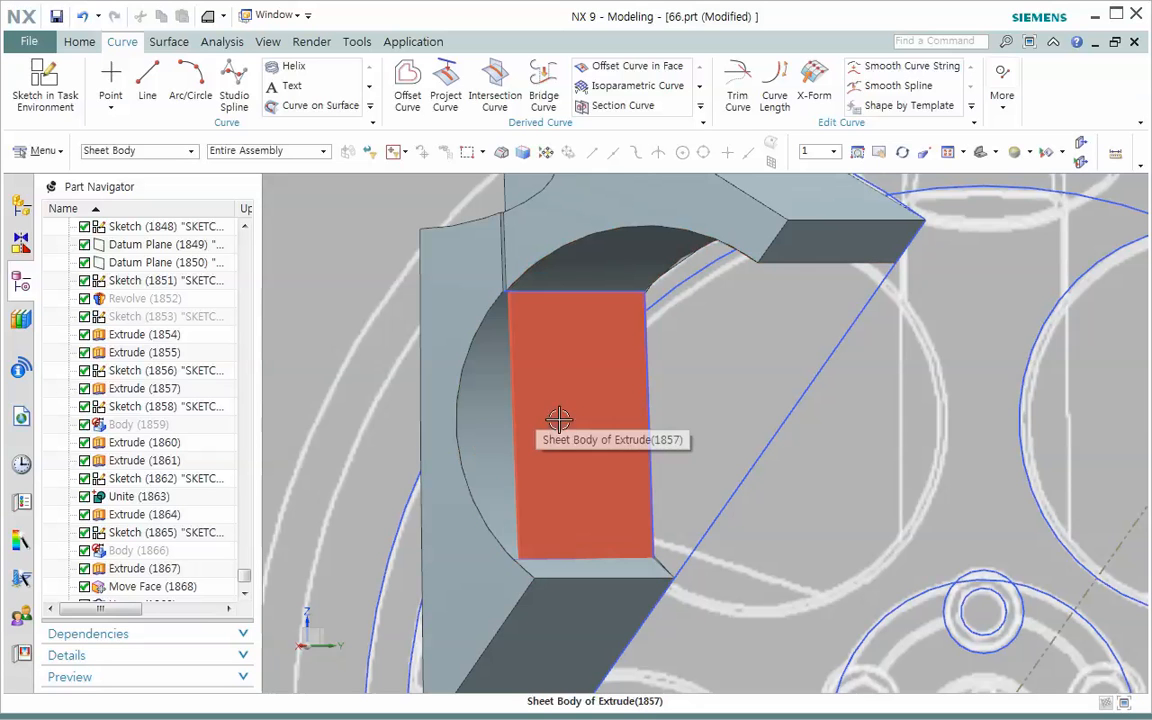
pyautogui.moveTo(560, 414); pyautogui.dragTo(551, 421, button='middle')
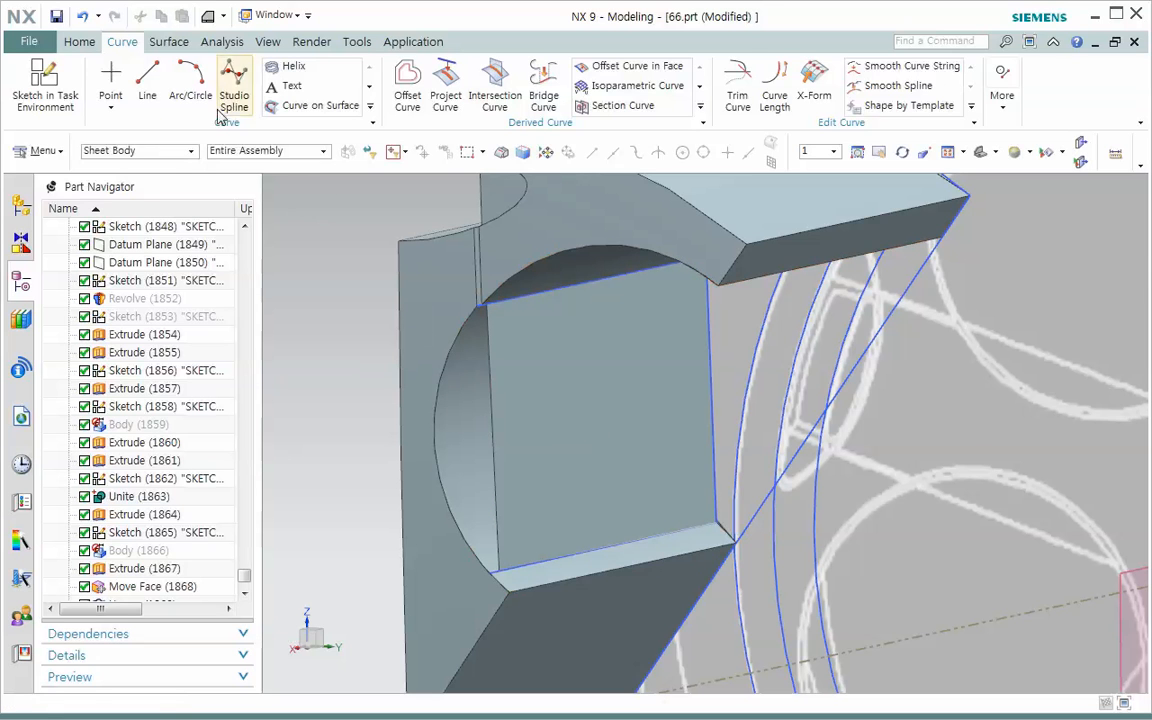
# Set up a Trimmed Sheet on the curved pocket wall, discarding the picked region, with the upper and lower sketch lines as boundaries
pyautogui.click(172, 42)
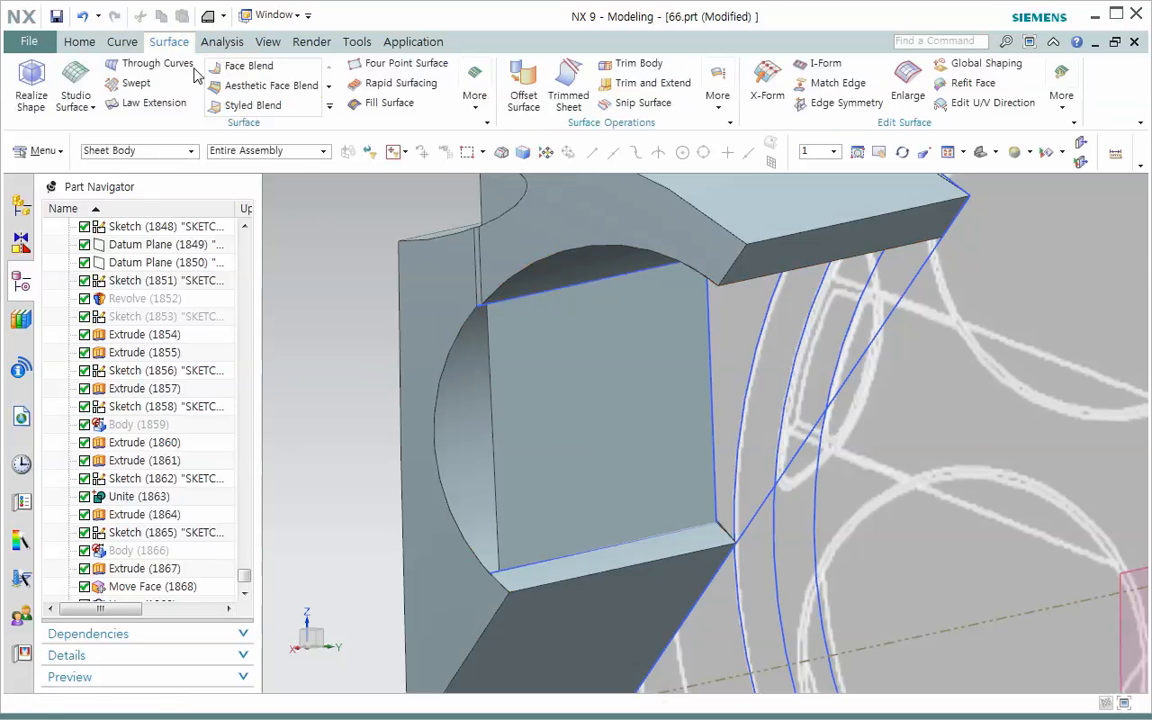
pyautogui.click(567, 85)
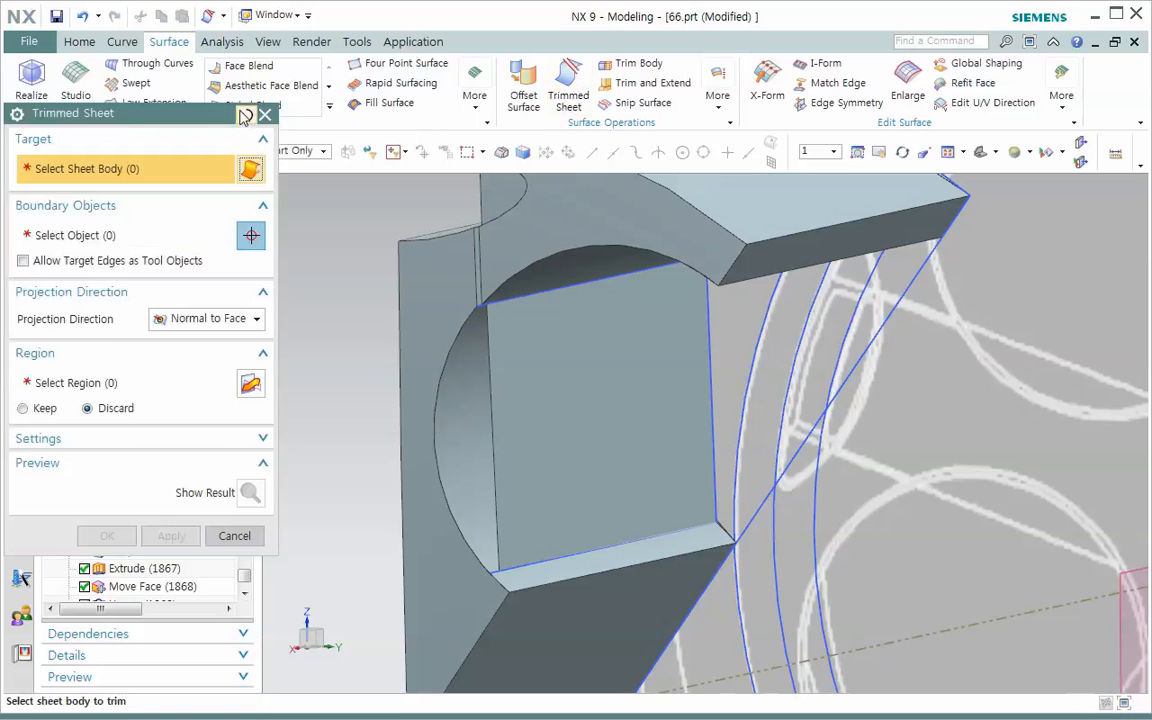
pyautogui.click(246, 115)
pyautogui.moveTo(203, 120)
pyautogui.mouseDown()
pyautogui.moveTo(204, 142)
pyautogui.moveTo(203, 122)
pyautogui.mouseUp()
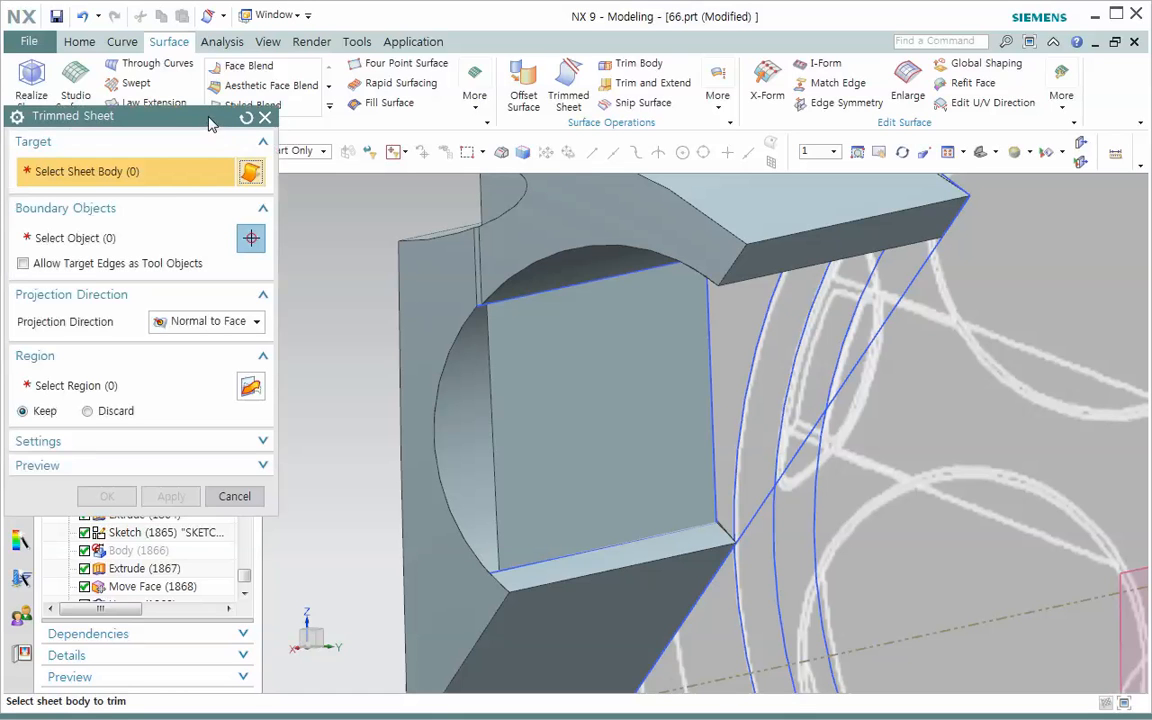
pyautogui.click(477, 438)
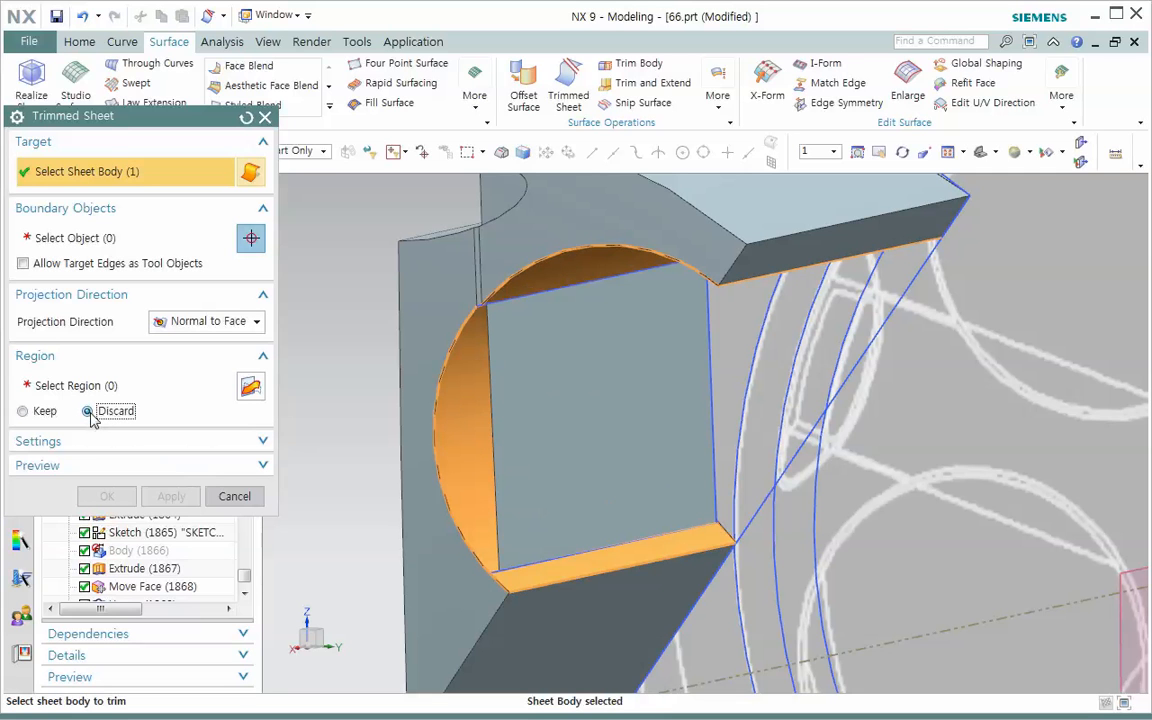
pyautogui.click(85, 246)
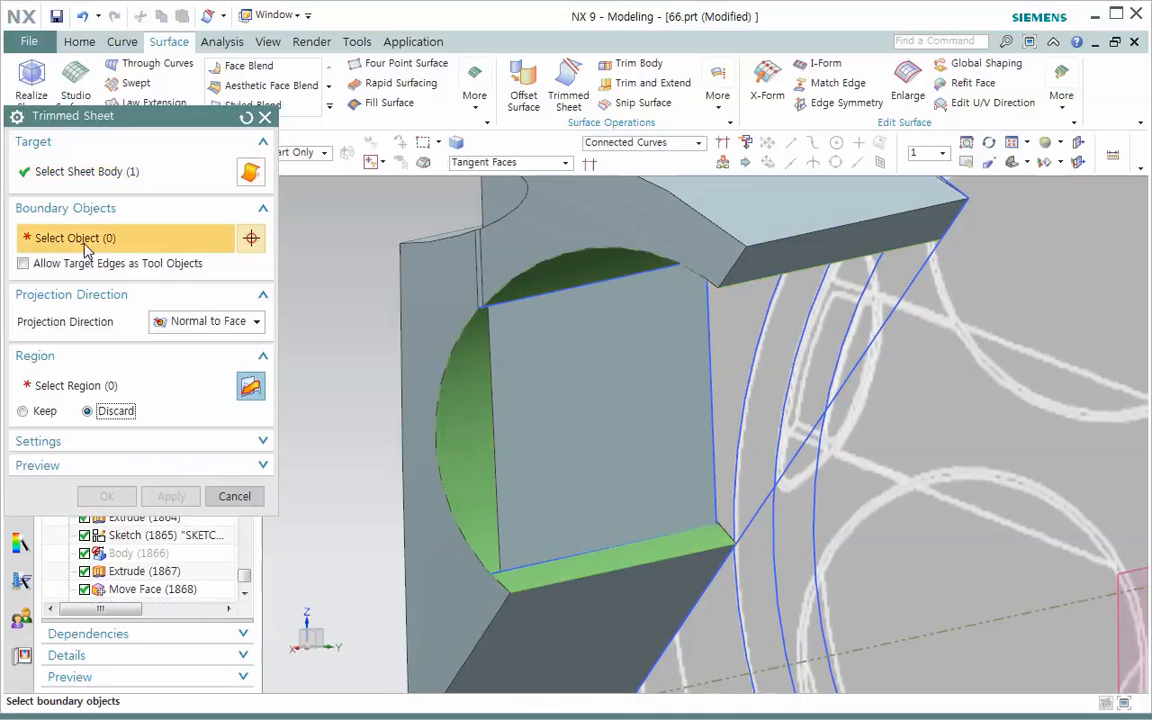
pyautogui.click(540, 312)
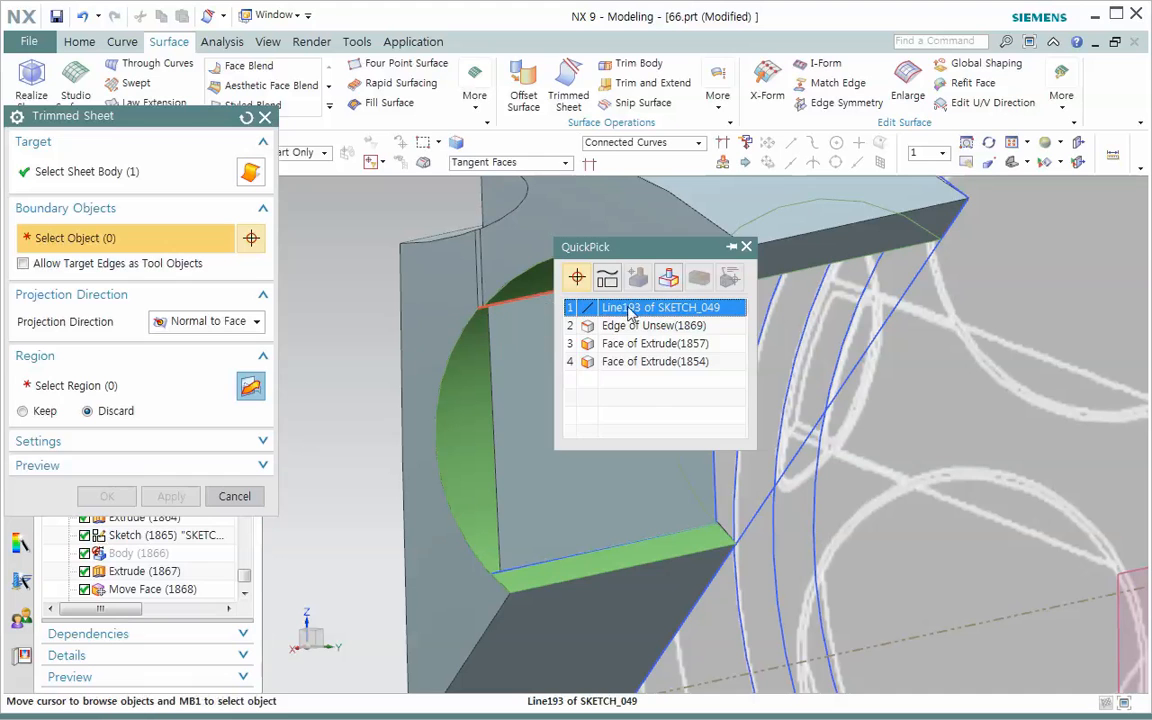
pyautogui.click(572, 307)
pyautogui.click(540, 577)
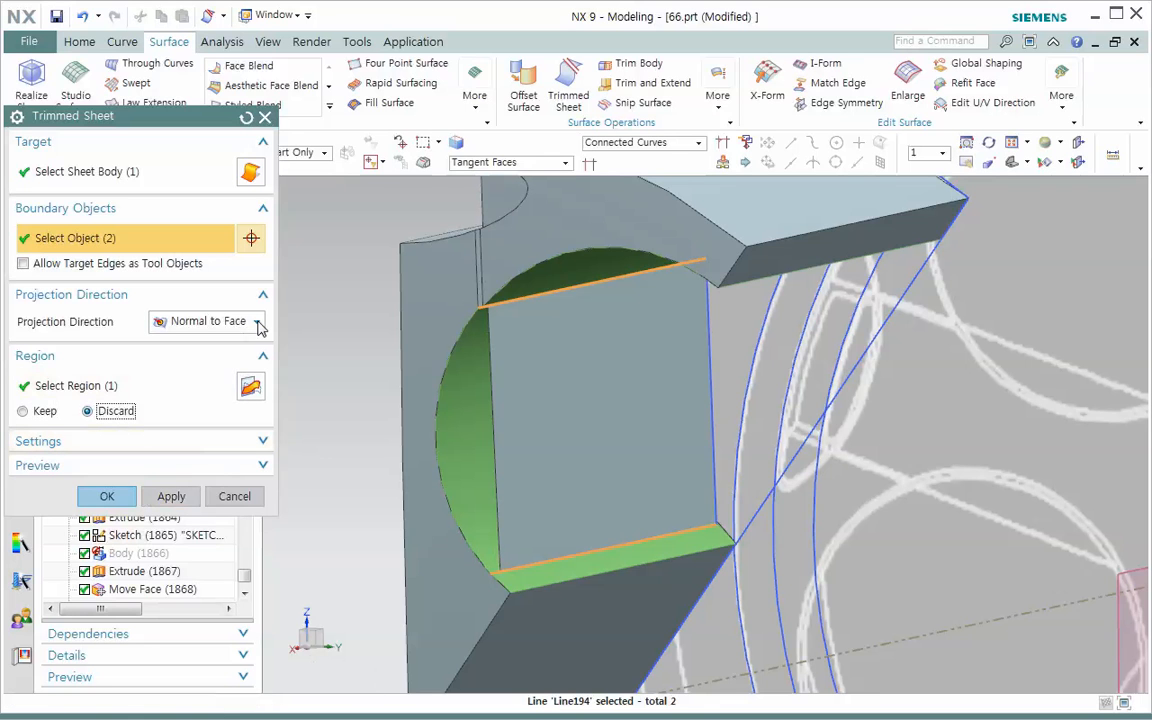
# Project the trim boundaries along the YC vector and complete the trim of the pocket wall
pyautogui.click(236, 321)
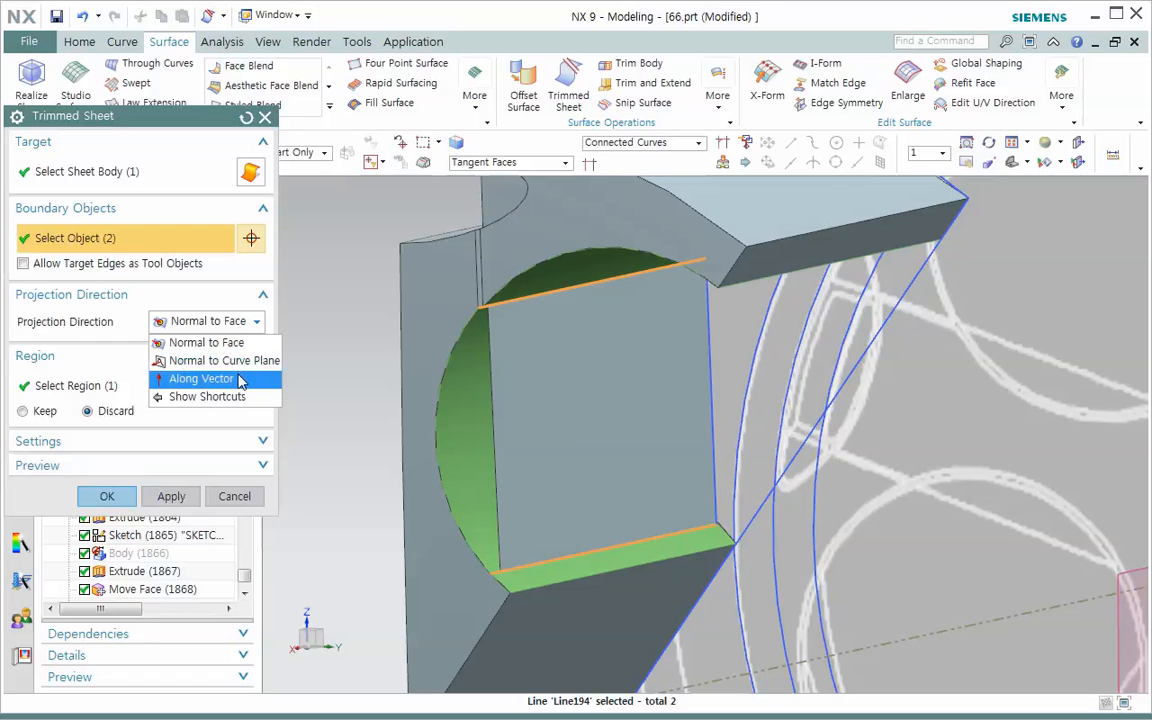
pyautogui.click(240, 379)
pyautogui.click(254, 350)
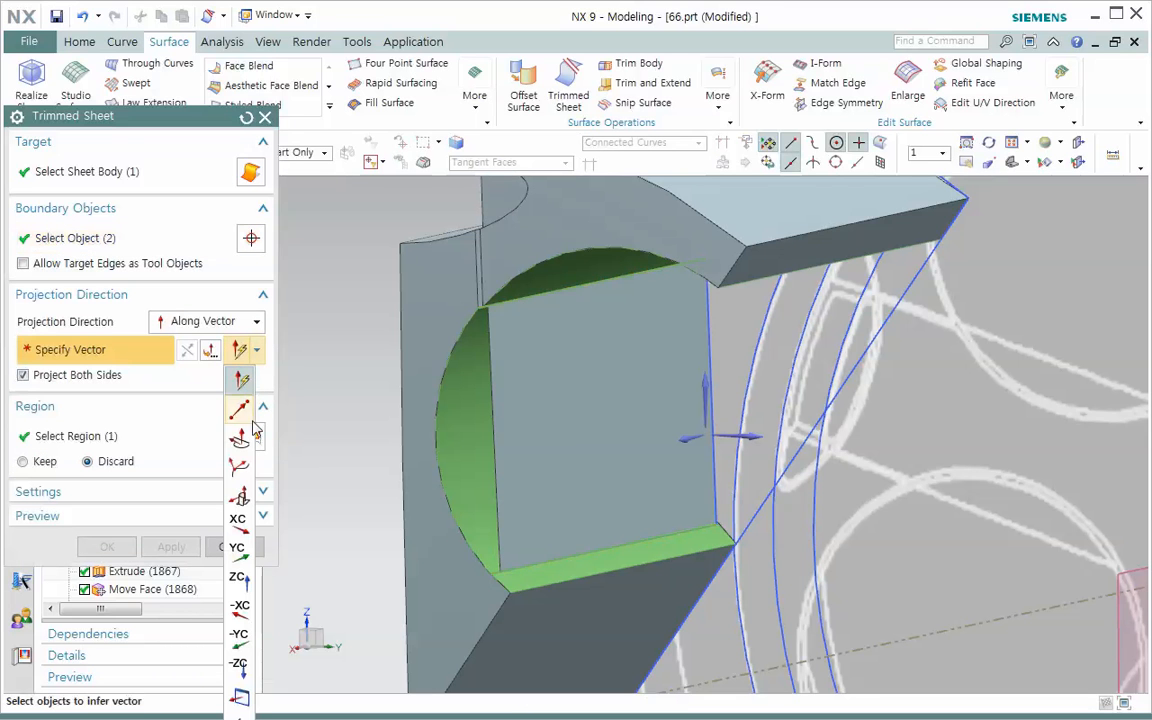
pyautogui.click(239, 549)
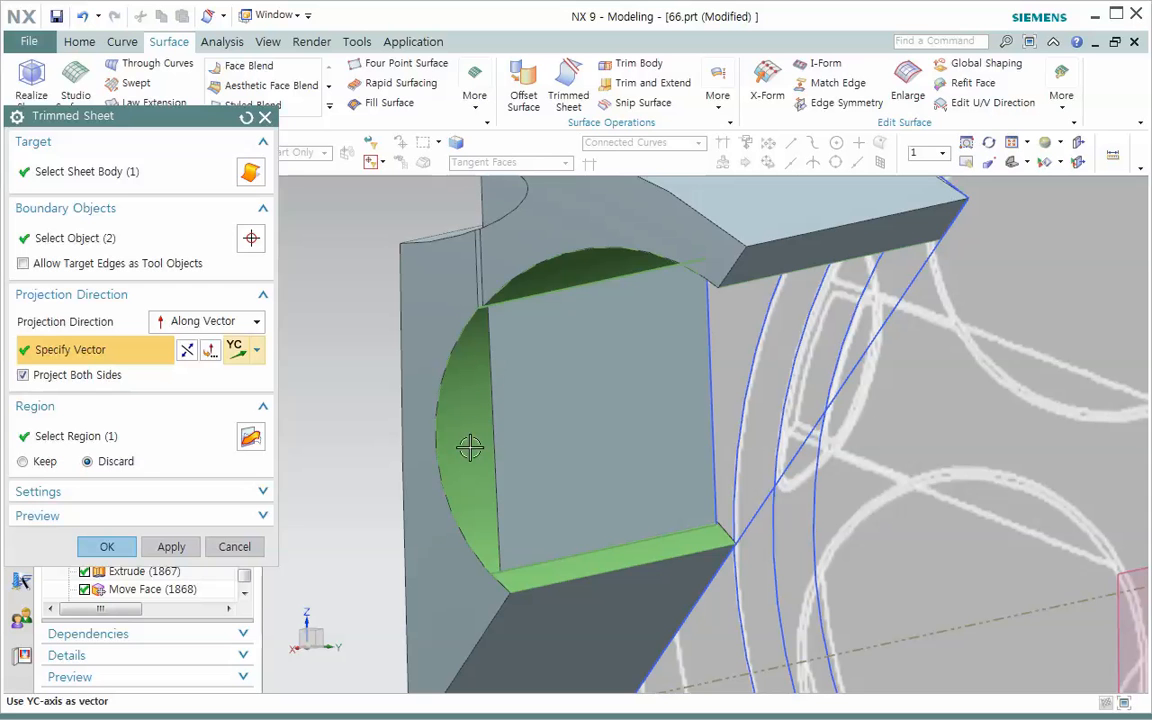
pyautogui.click(119, 551)
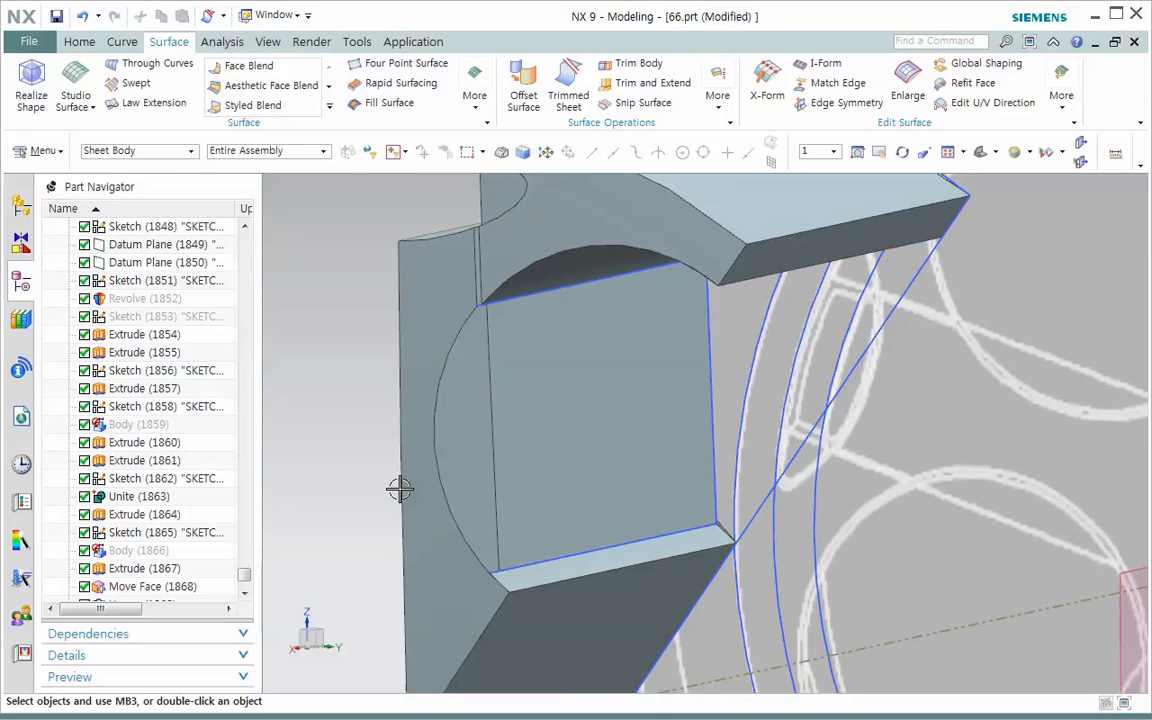
# Start a Through Curve Mesh with default settings and pick the upper sketch line as primary curve using the Single Curve rule
pyautogui.moveTo(493, 435); pyautogui.dragTo(524, 417, button='middle')
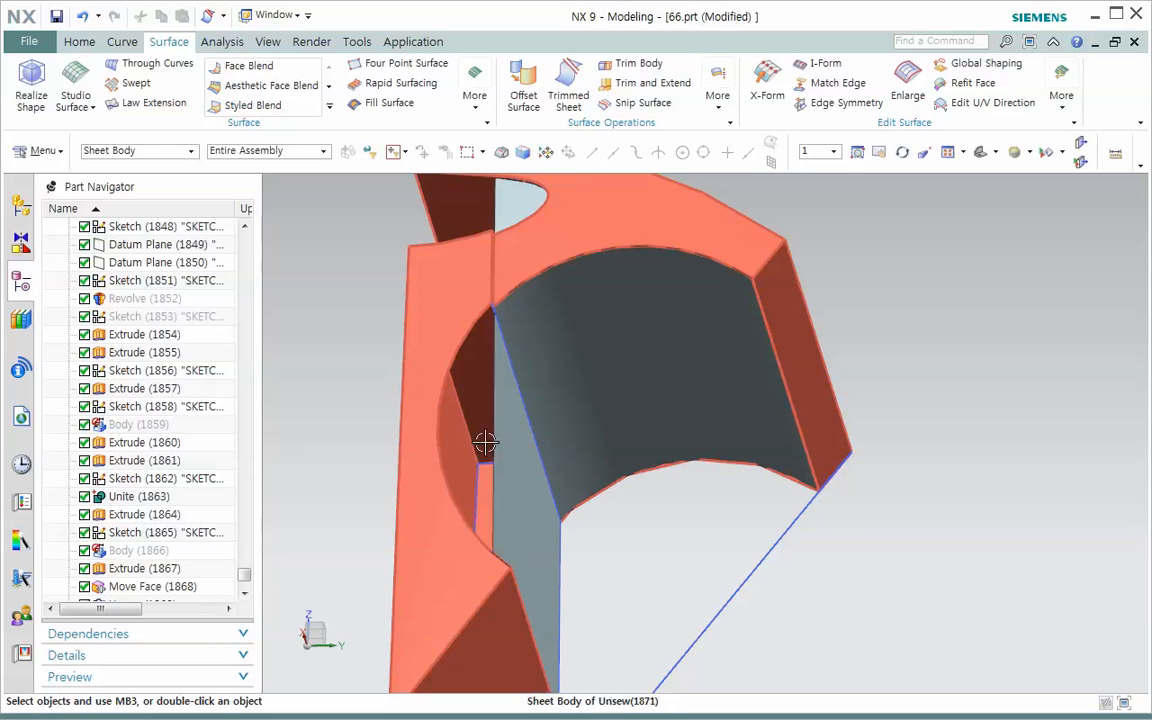
pyautogui.moveTo(486, 484)
pyautogui.mouseDown(button='middle')
pyautogui.moveTo(537, 455)
pyautogui.moveTo(524, 460)
pyautogui.mouseUp(button='middle')
pyautogui.keyDown('shift'); pyautogui.moveTo(515, 552); pyautogui.dragTo(705, 431, button='middle'); pyautogui.keyUp('shift')
pyautogui.moveTo(621, 445); pyautogui.dragTo(605, 448, button='middle')
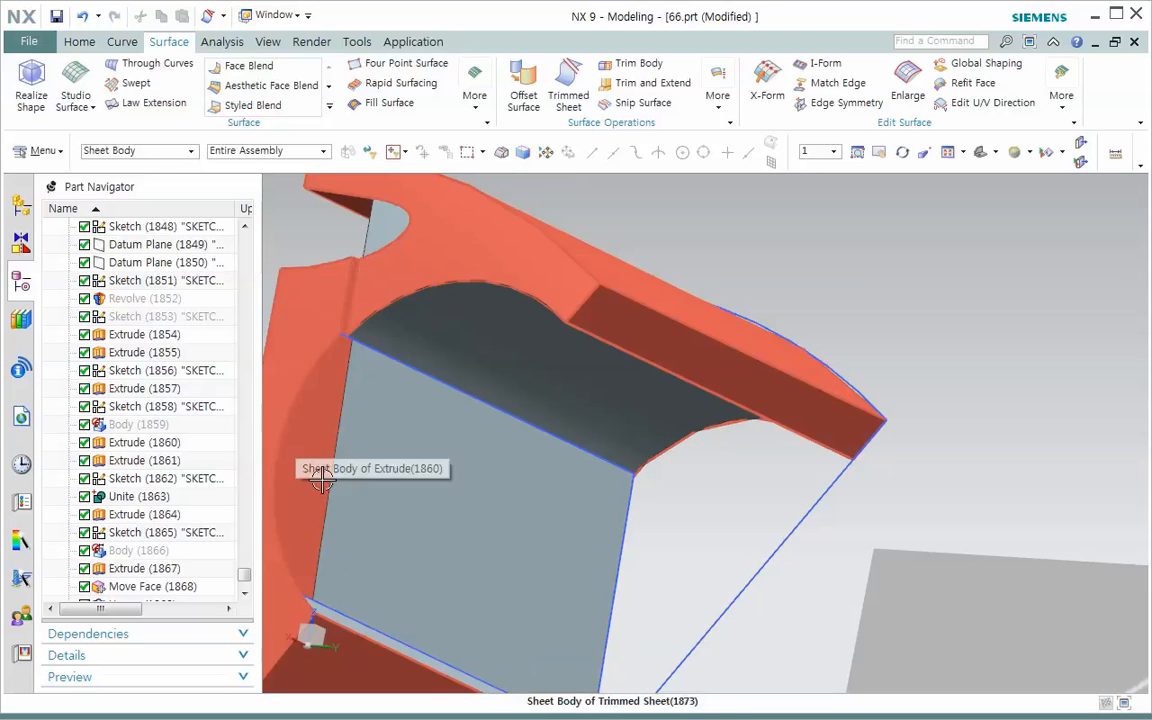
pyautogui.moveTo(501, 522); pyautogui.dragTo(763, 379, button='middle')
pyautogui.moveTo(681, 417); pyautogui.dragTo(686, 383, button='middle')
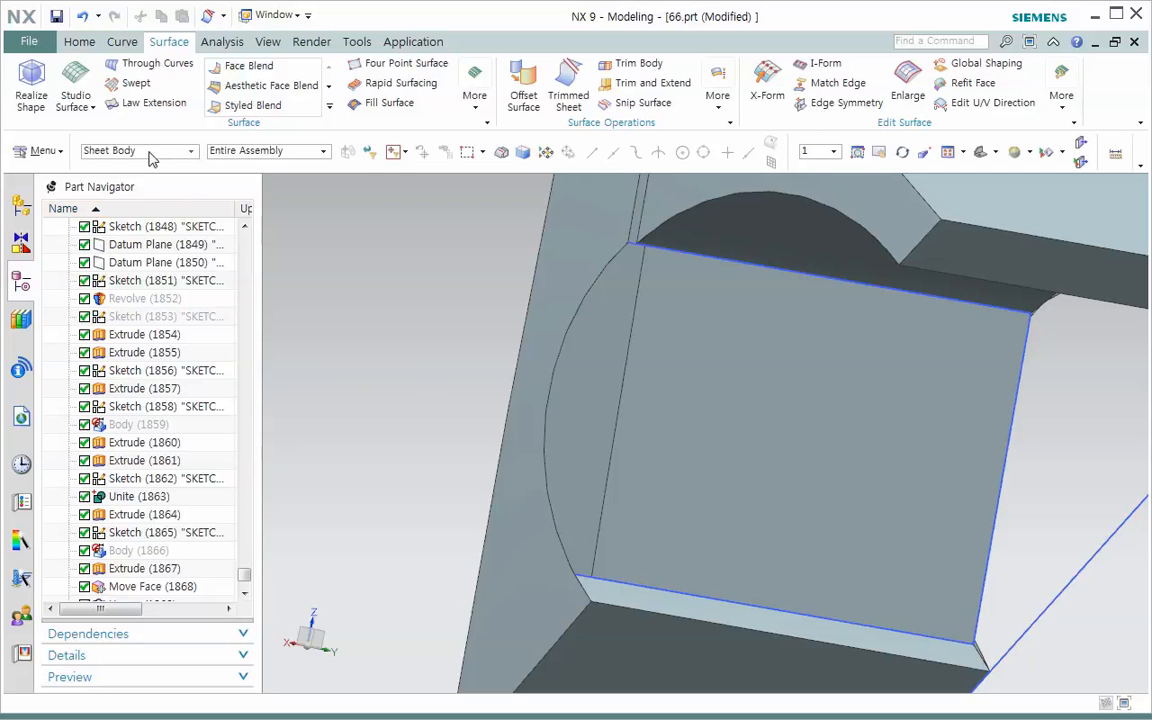
pyautogui.click(93, 110)
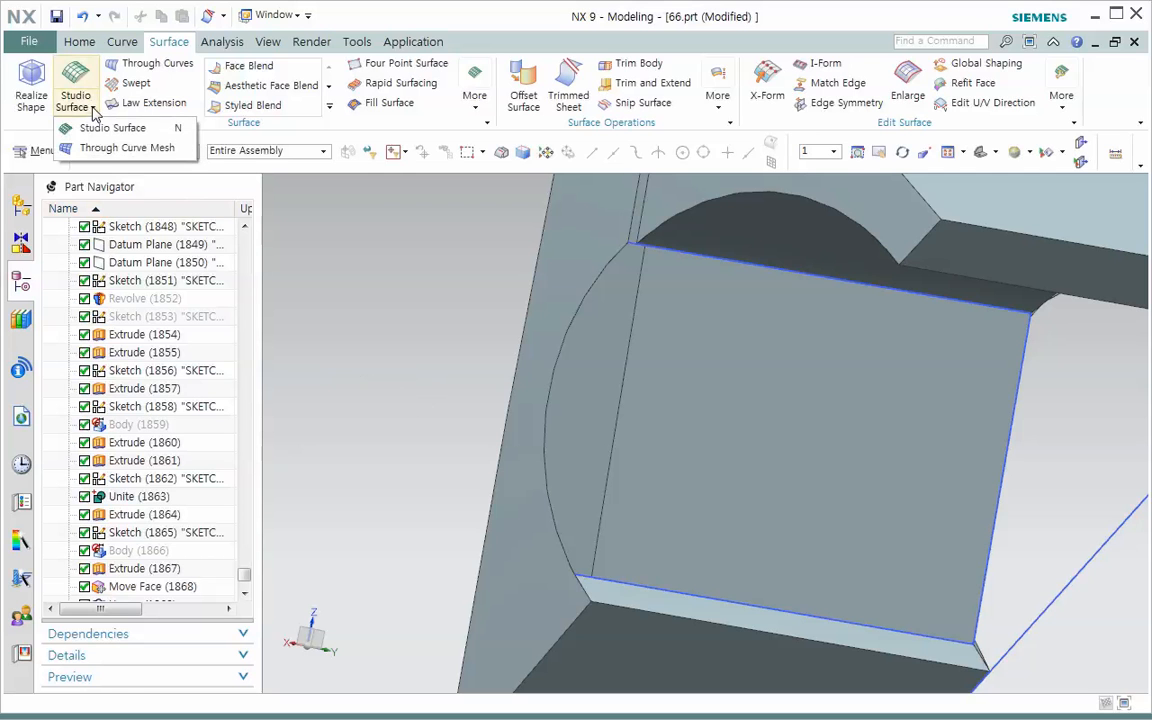
pyautogui.click(122, 149)
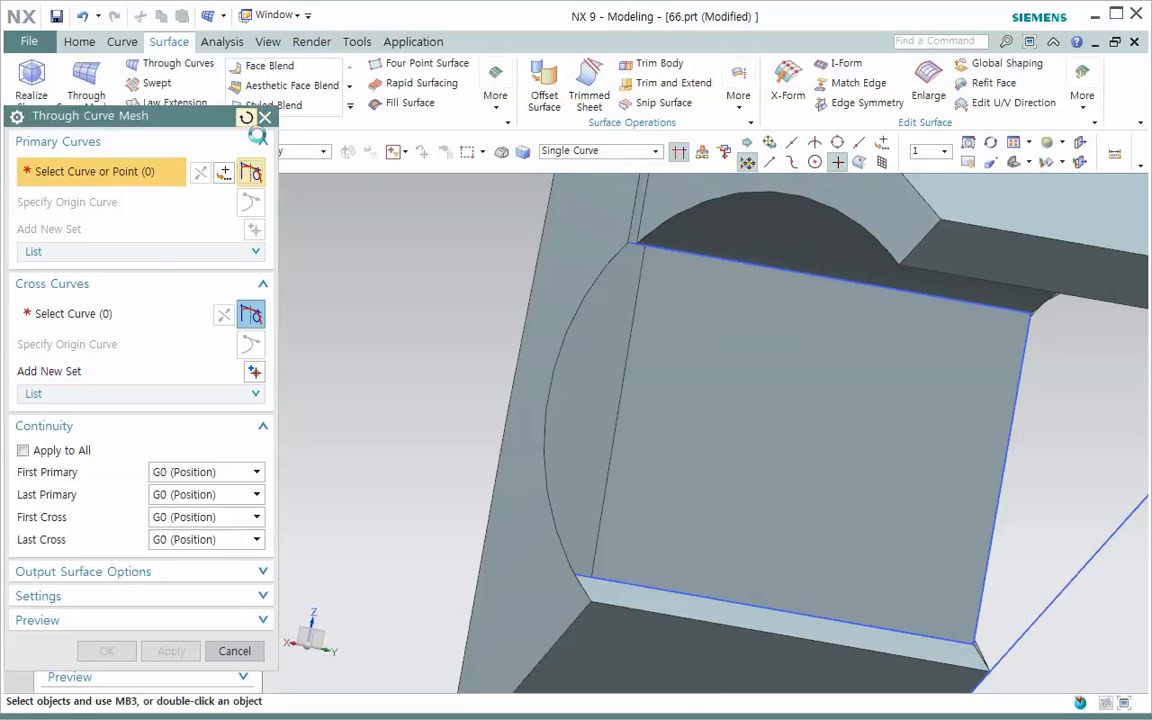
pyautogui.click(247, 118)
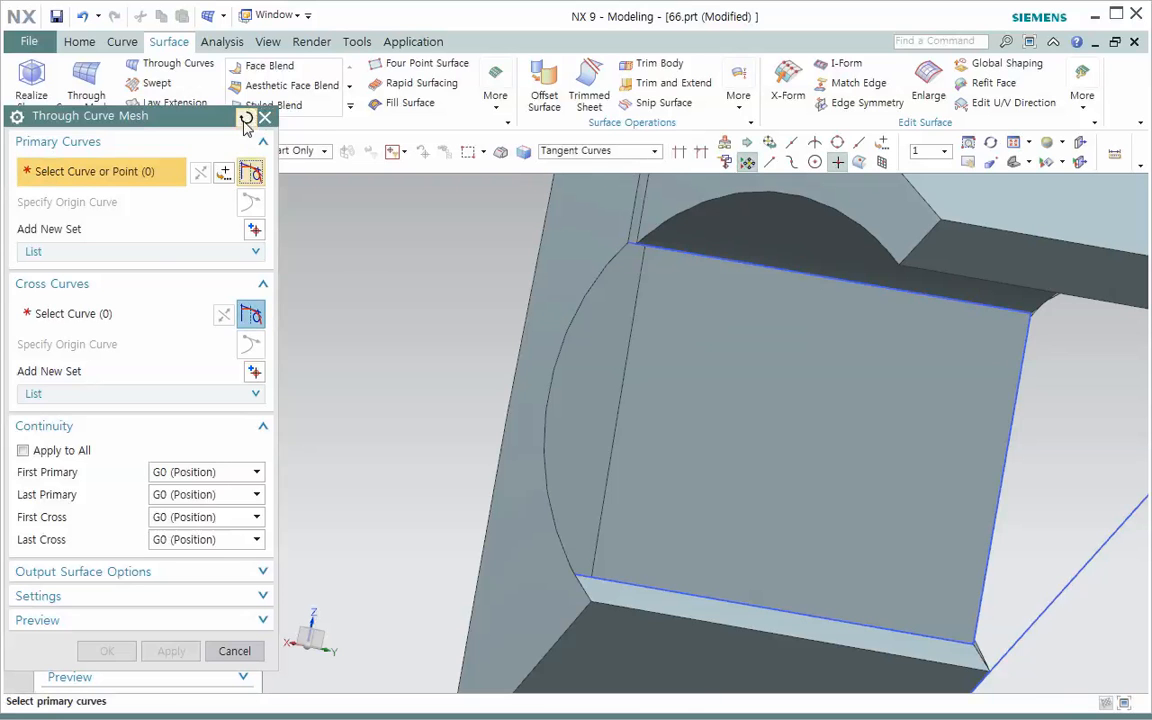
pyautogui.click(653, 153)
pyautogui.click(572, 168)
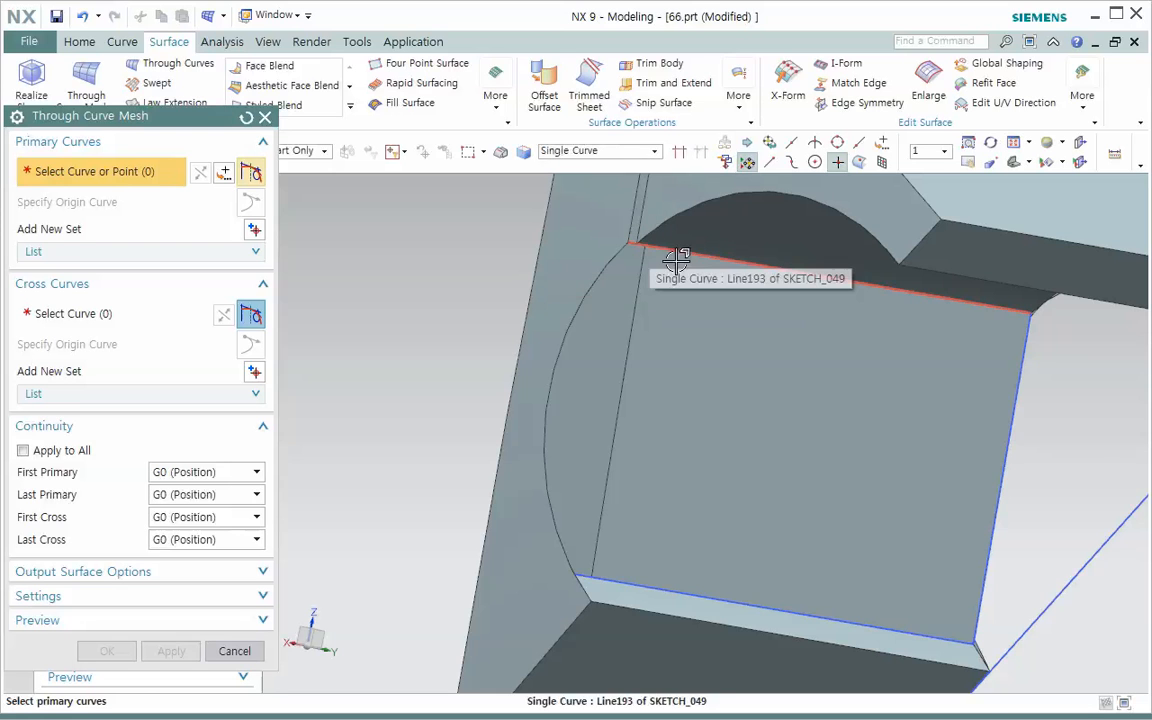
pyautogui.scroll(6, 677, 258)
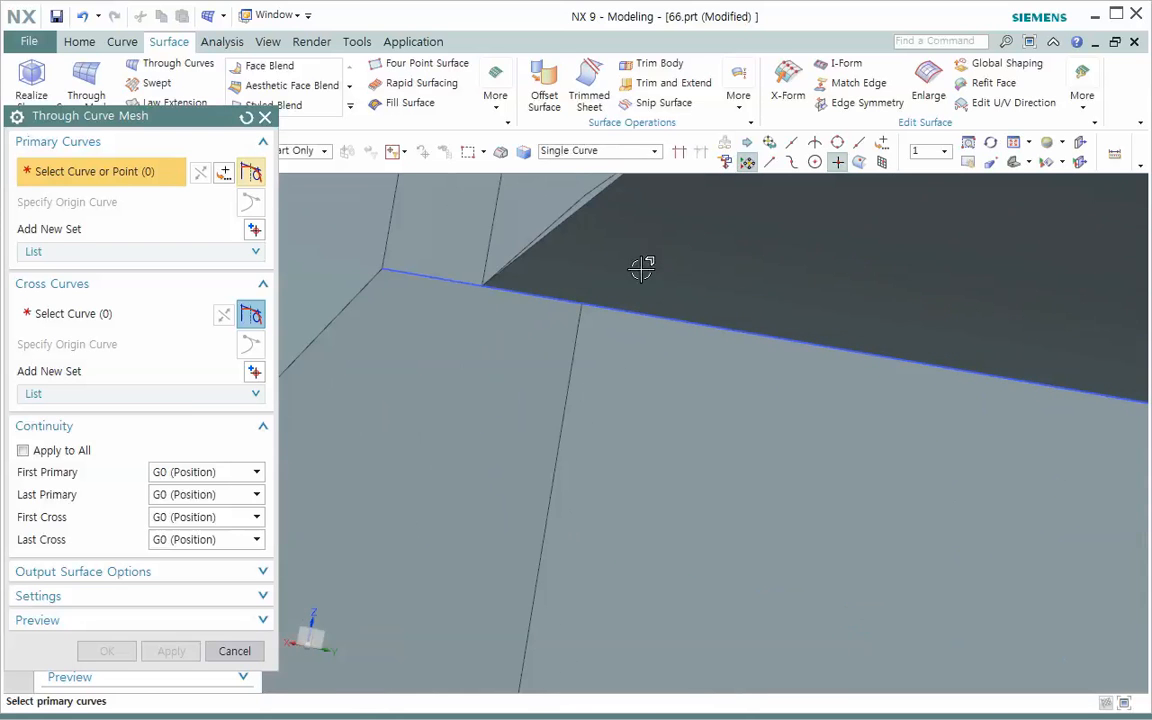
pyautogui.click(424, 279)
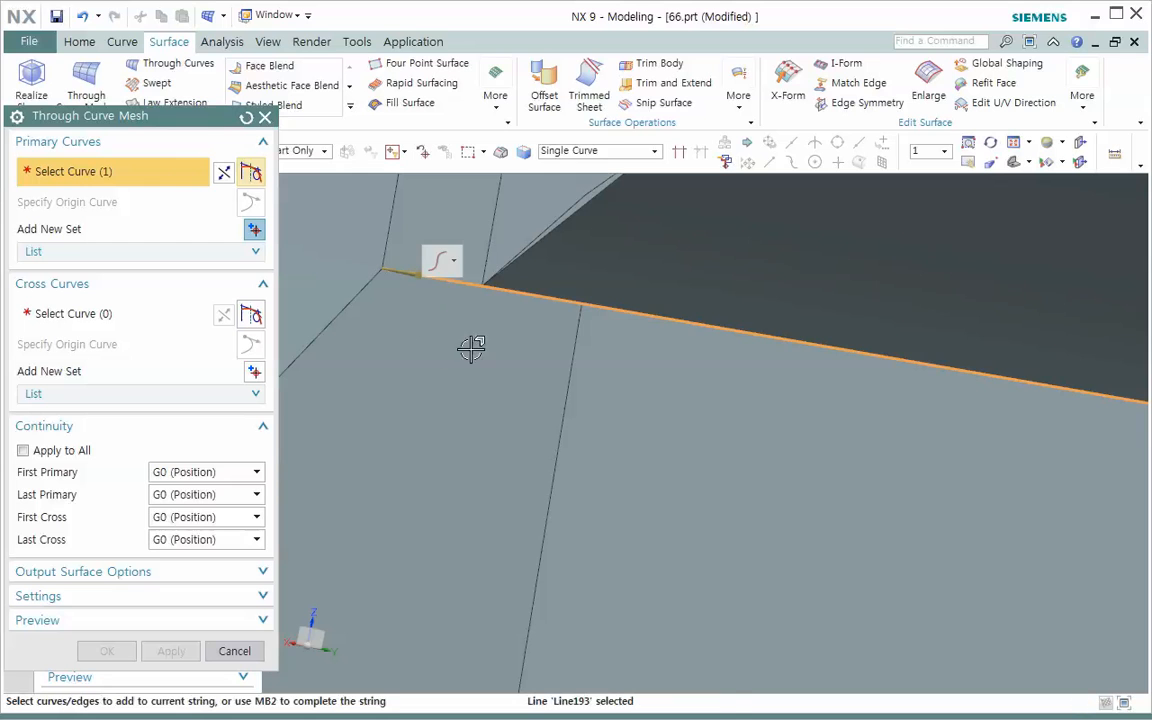
pyautogui.click(527, 302)
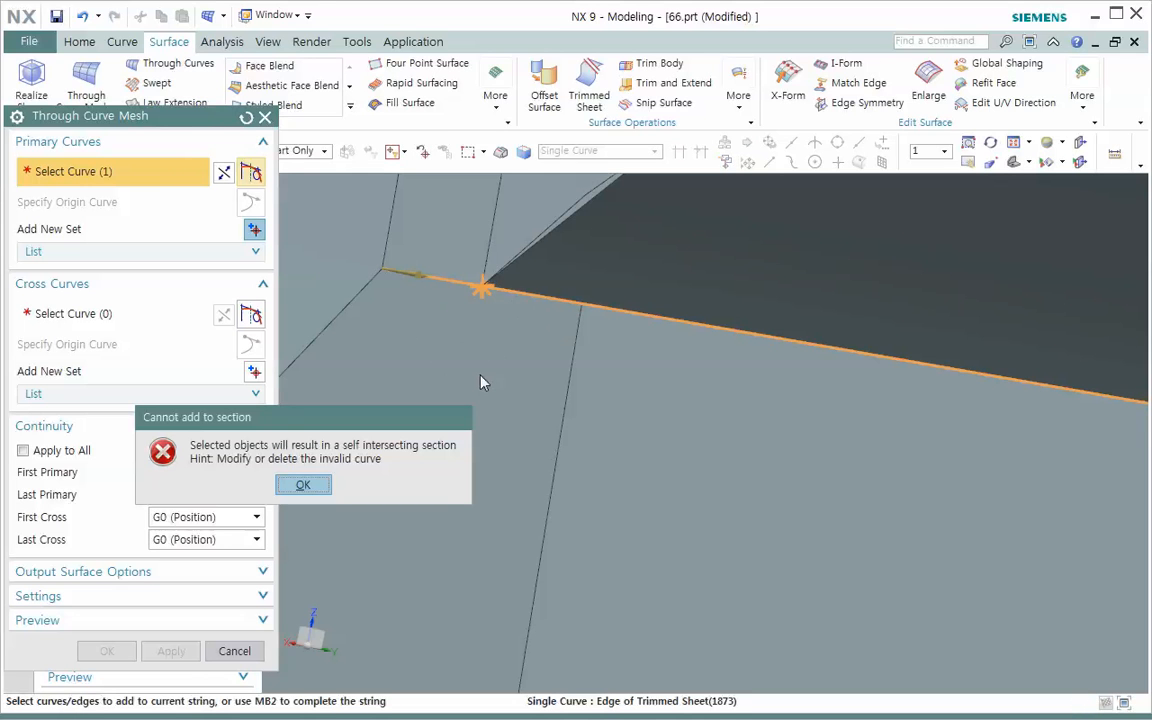
pyautogui.click(303, 485)
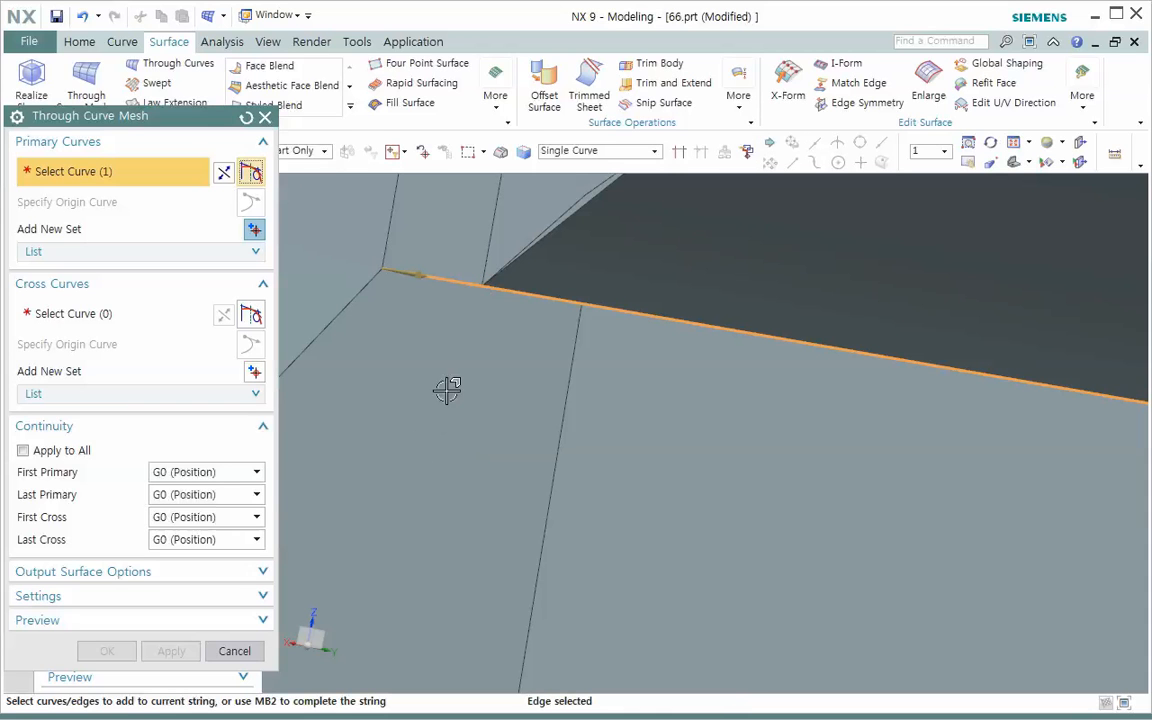
pyautogui.click(527, 303)
pyautogui.click(315, 485)
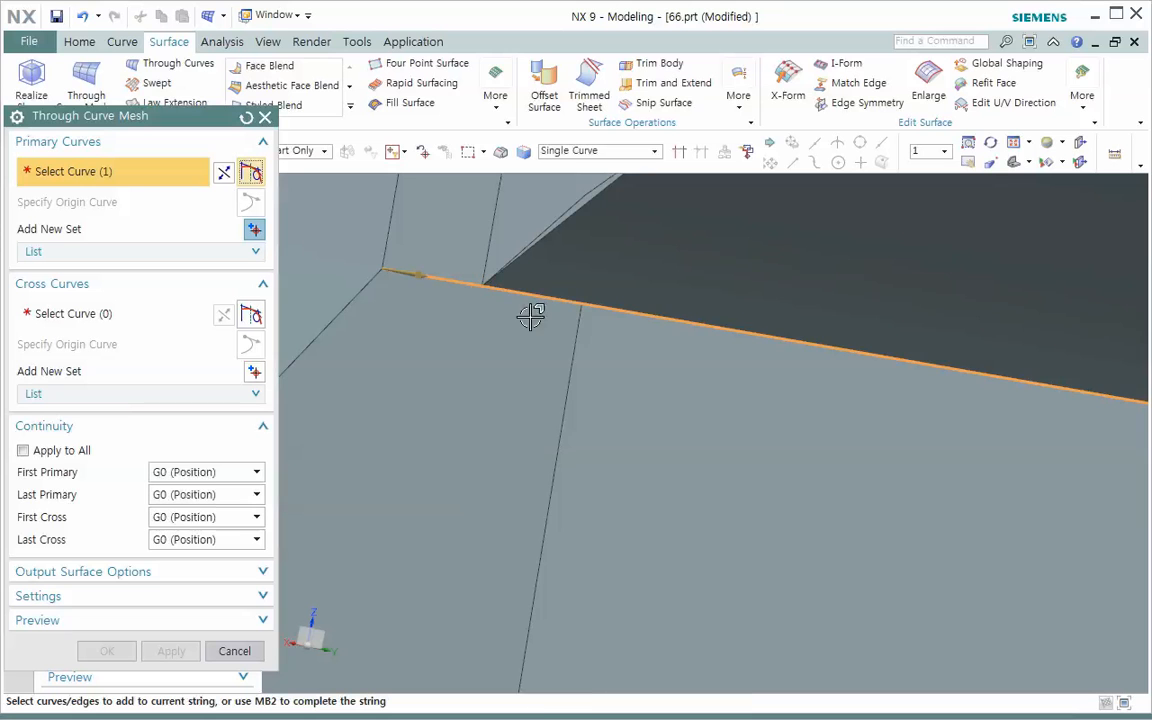
pyautogui.scroll(3, 512, 303)
pyautogui.scroll(-2, 500, 335)
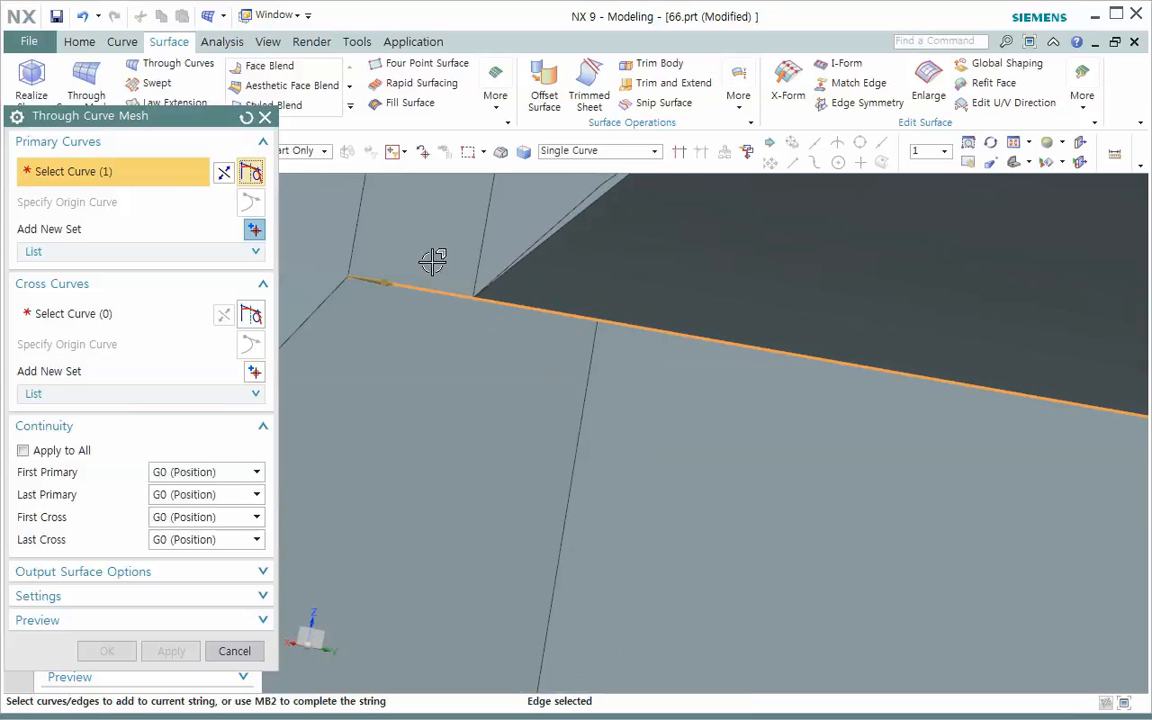
pyautogui.click(246, 117)
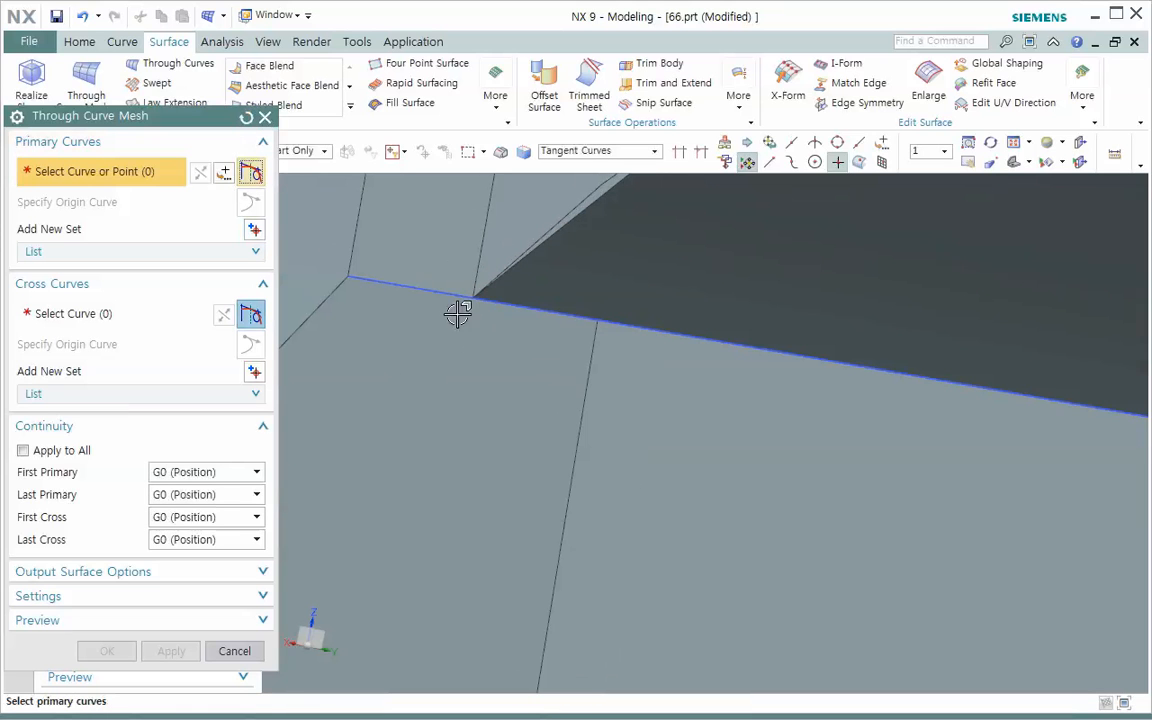
pyautogui.click(381, 292)
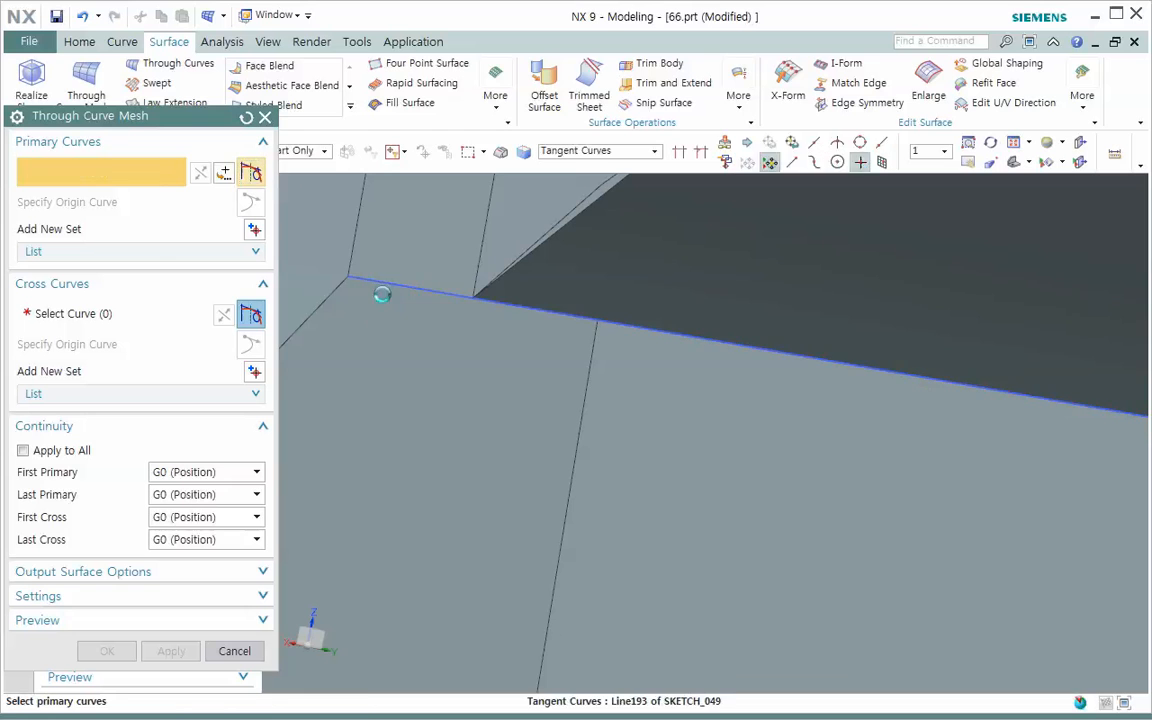
pyautogui.click(512, 314)
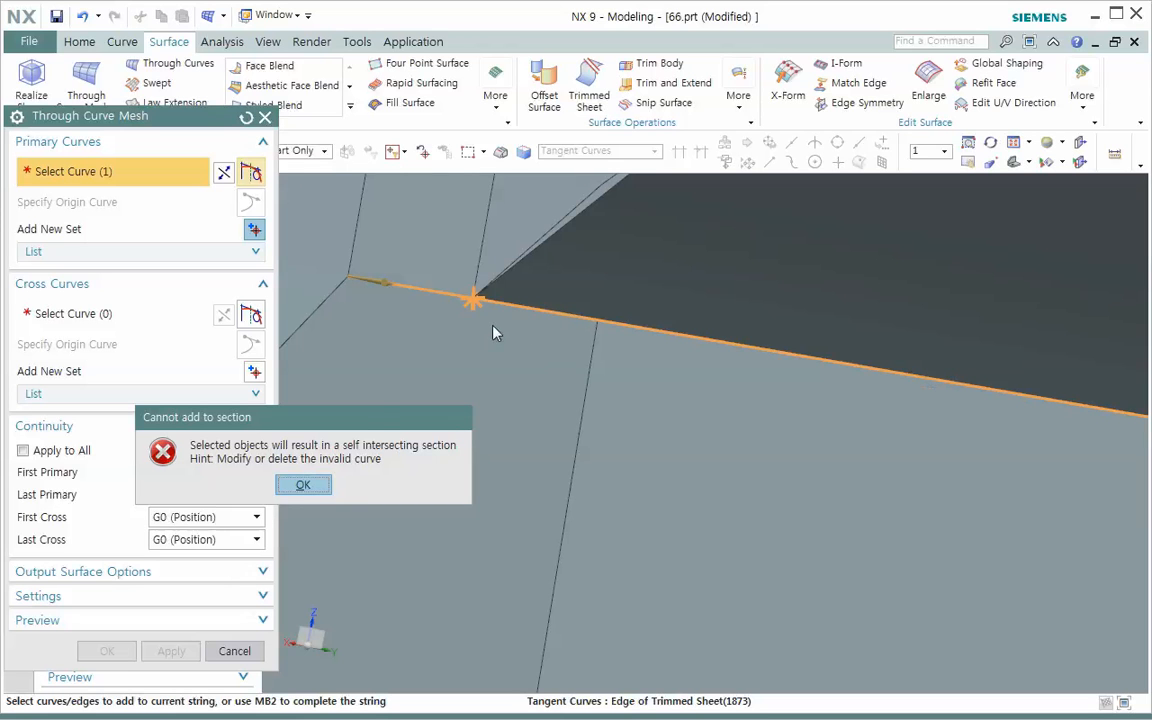
pyautogui.click(303, 485)
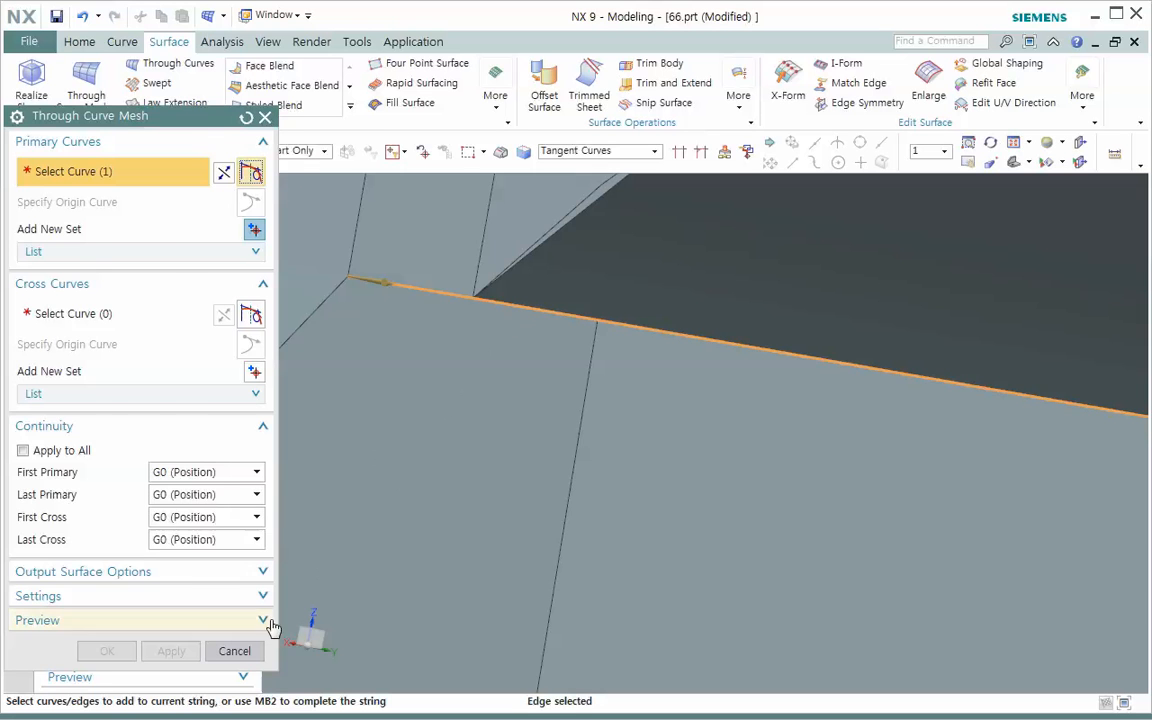
pyautogui.click(235, 651)
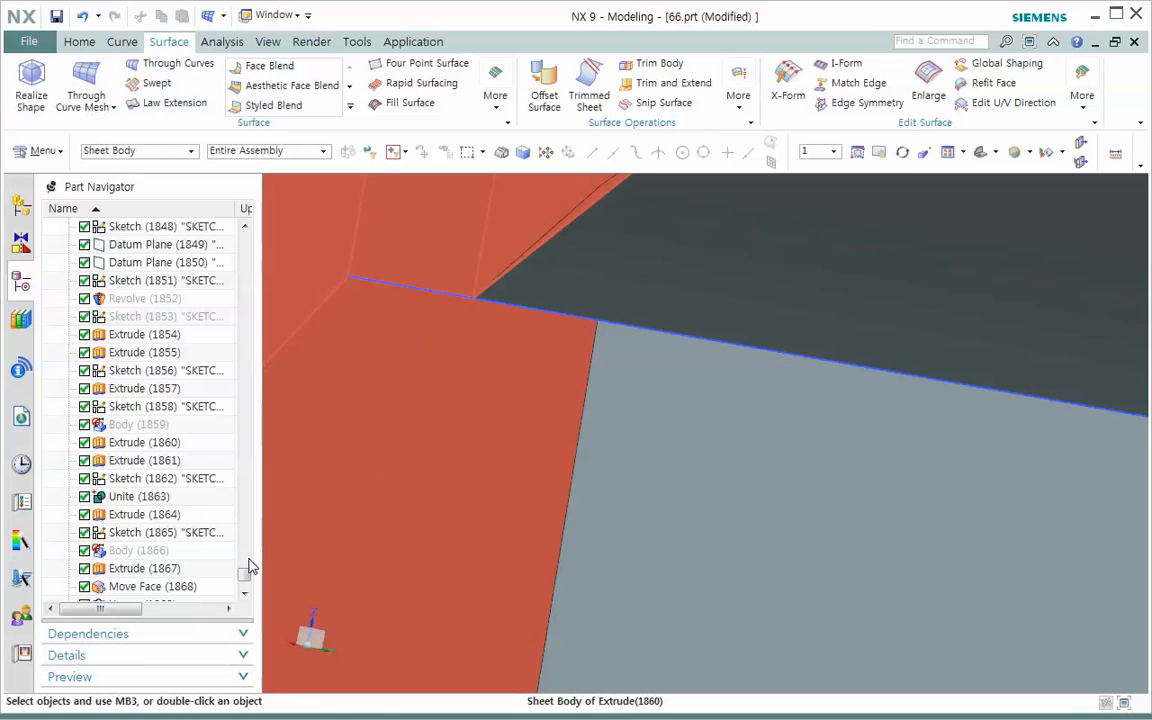
# Open SKETCH_049 and examine where its upper line meets the adjoining face edges, leaving the sketch without edits
pyautogui.scroll(-2, 245, 590)
pyautogui.doubleClick(165, 568)
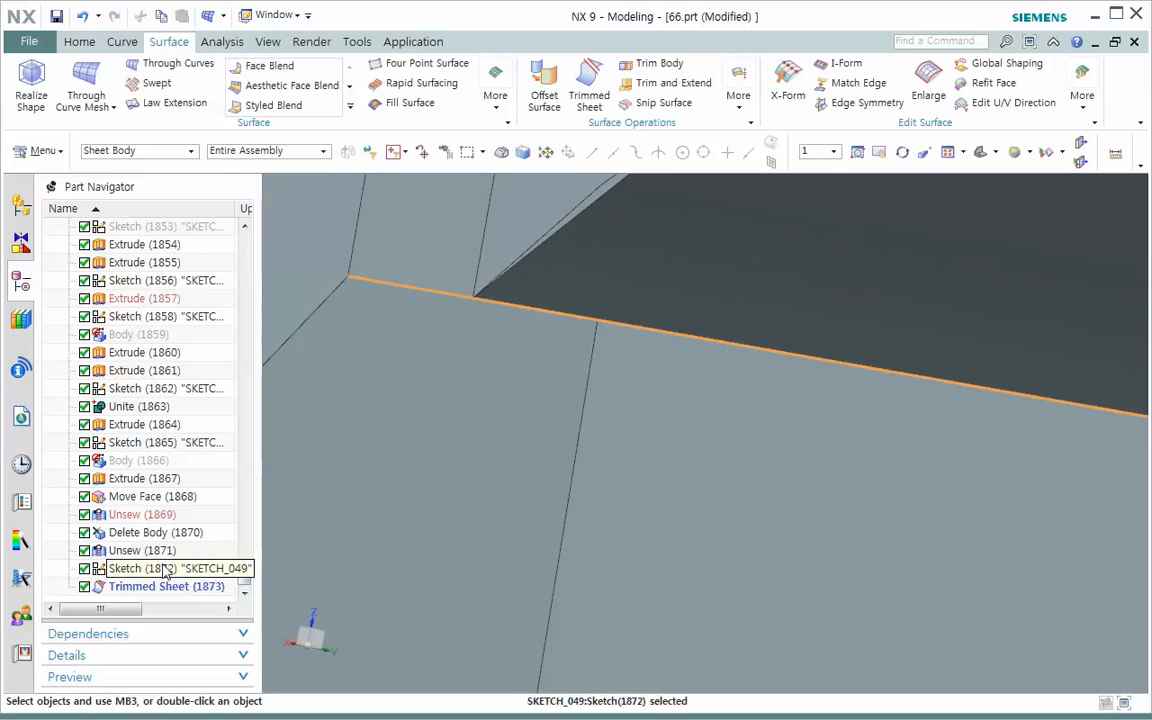
pyautogui.scroll(5, 397, 242)
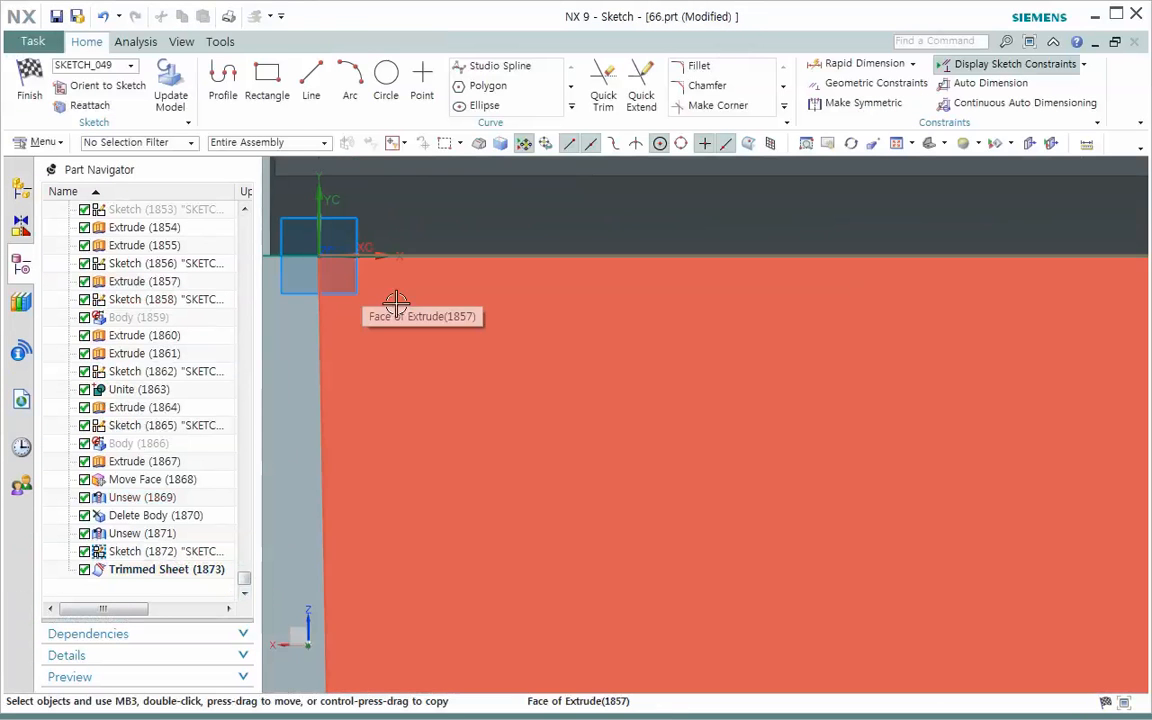
pyautogui.moveTo(411, 312)
pyautogui.keyDown('shift'); pyautogui.mouseDown(button='middle')
pyautogui.moveTo(630, 393)
pyautogui.moveTo(747, 408)
pyautogui.mouseUp(button='middle'); pyautogui.keyUp('shift')
pyautogui.scroll(7, 540, 319)
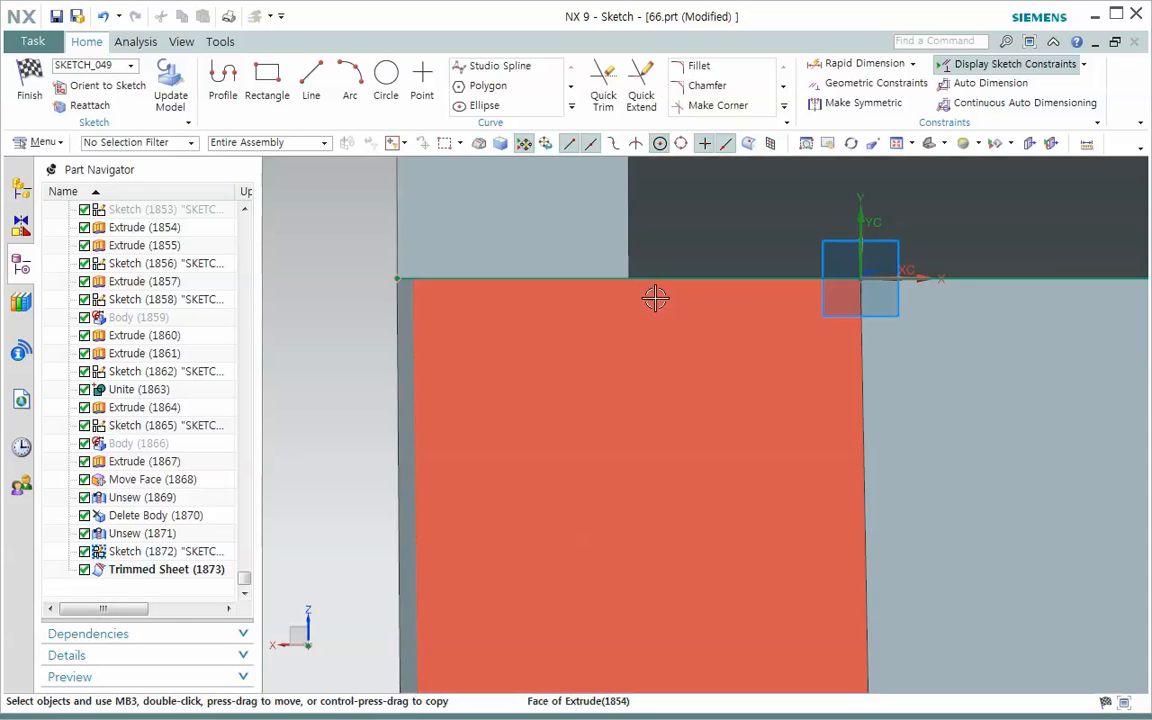
pyautogui.scroll(3, 924, 310)
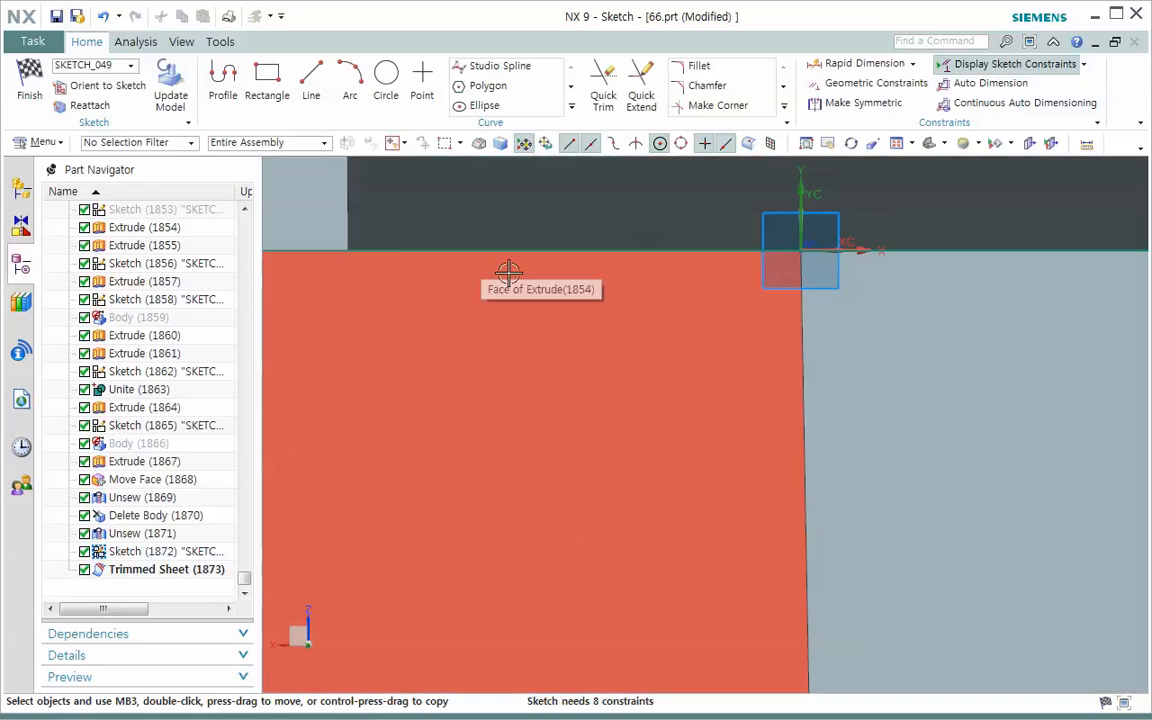
pyautogui.scroll(-6, 508, 271)
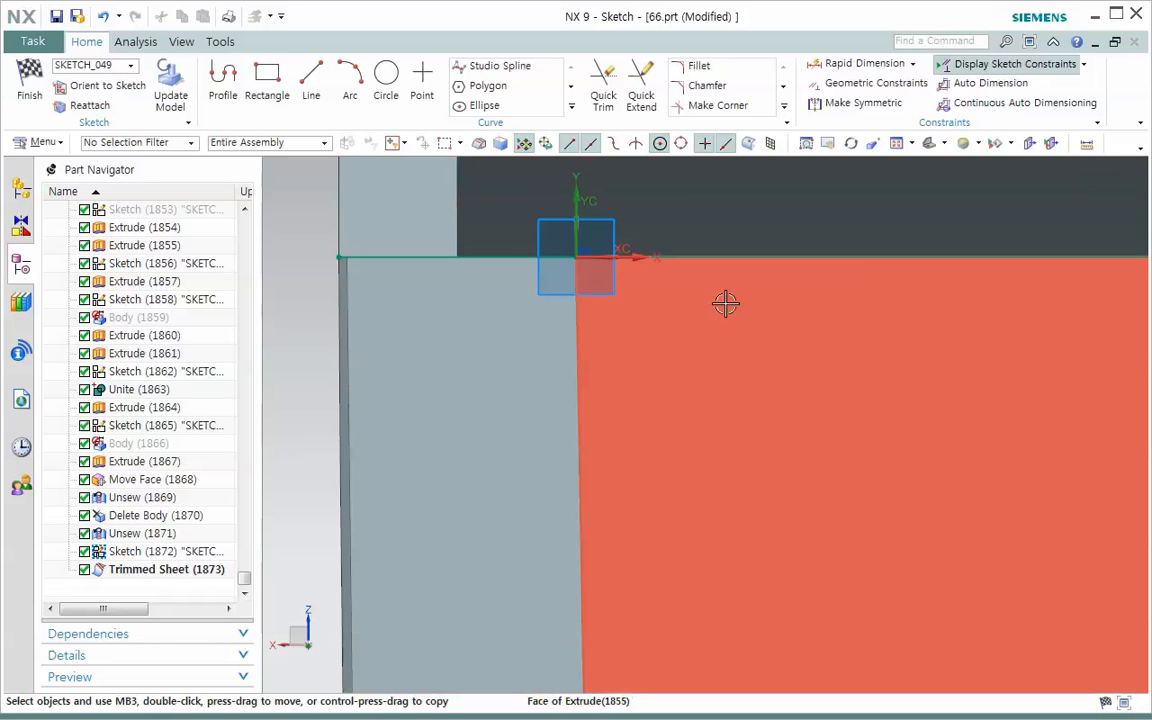
pyautogui.scroll(-3, 684, 370)
pyautogui.scroll(-2, 696, 381)
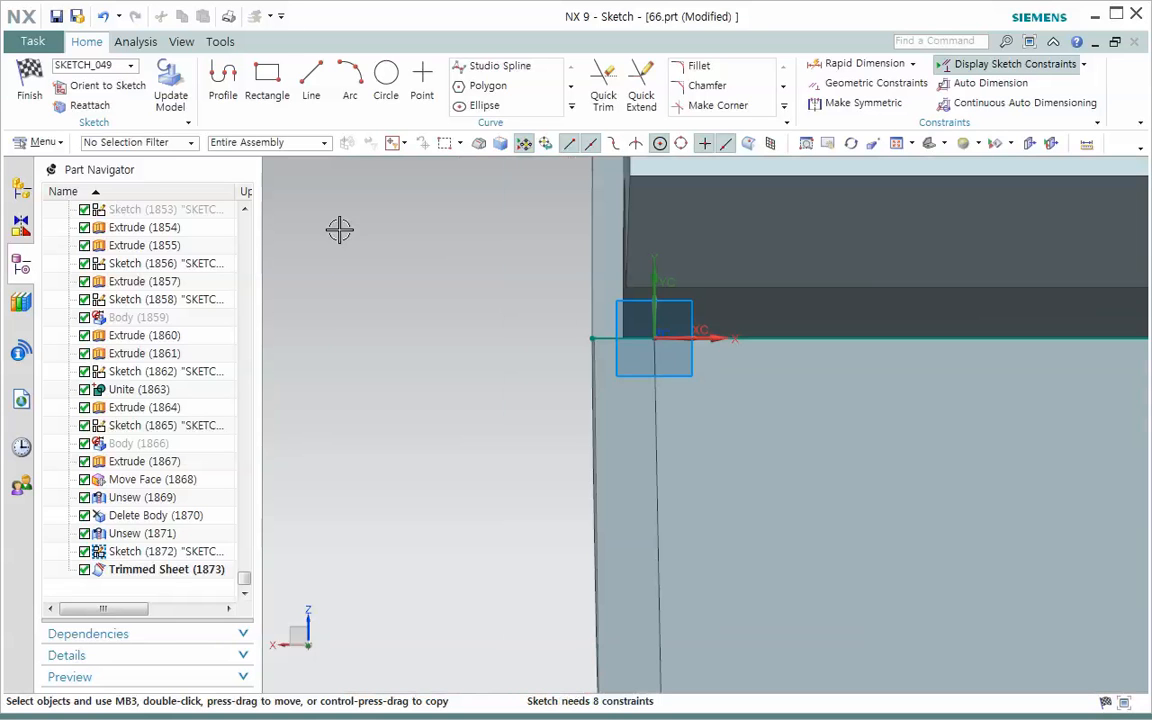
pyautogui.click(29, 84)
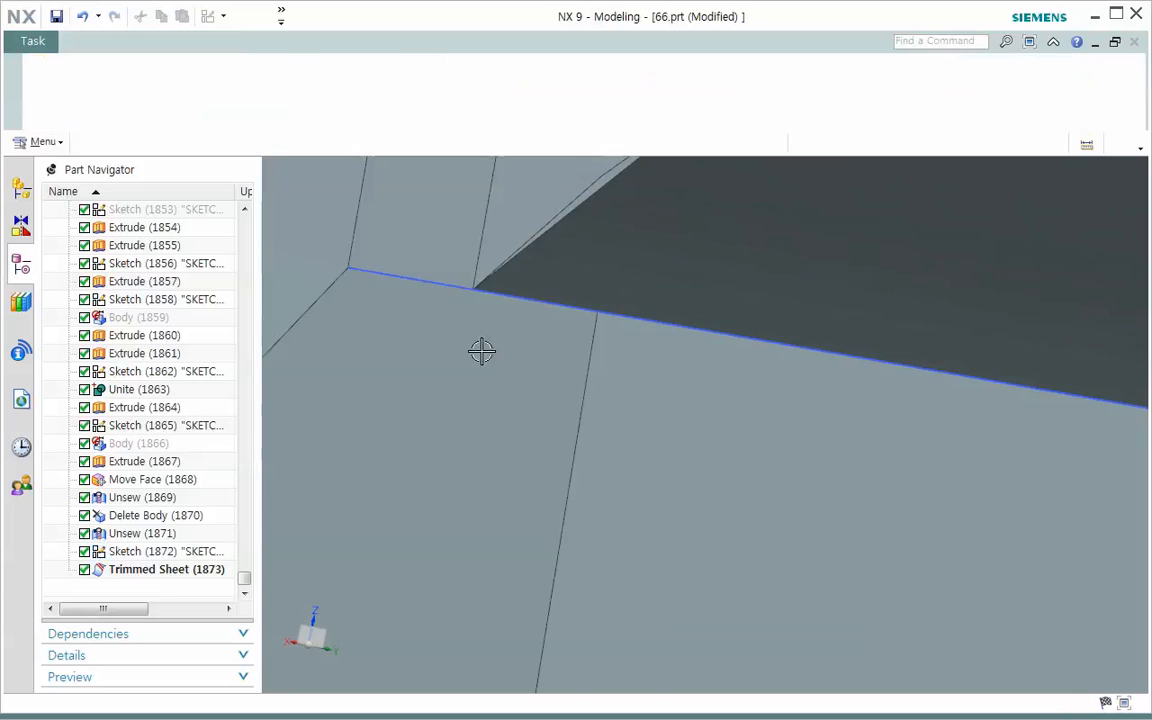
# Start a Through Curve Mesh and set the upper line of SKETCH_049 as the first primary curve using the Tangent Curves rule
pyautogui.scroll(-4, 481, 350)
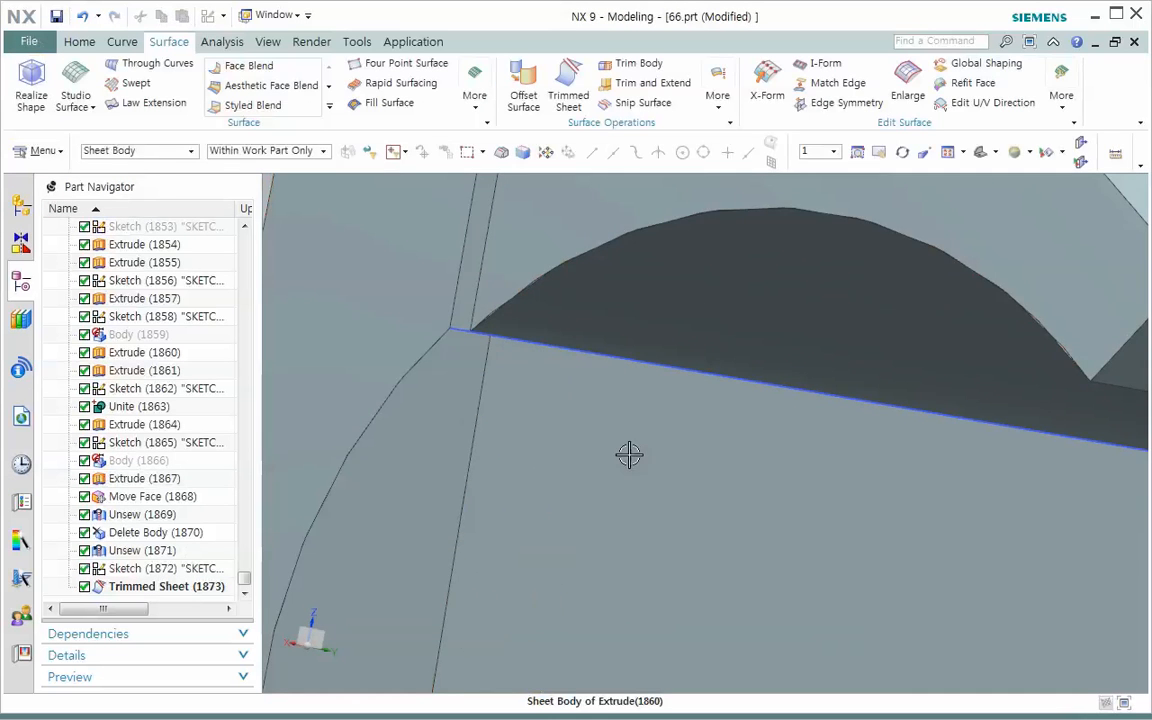
pyautogui.scroll(5, 668, 419)
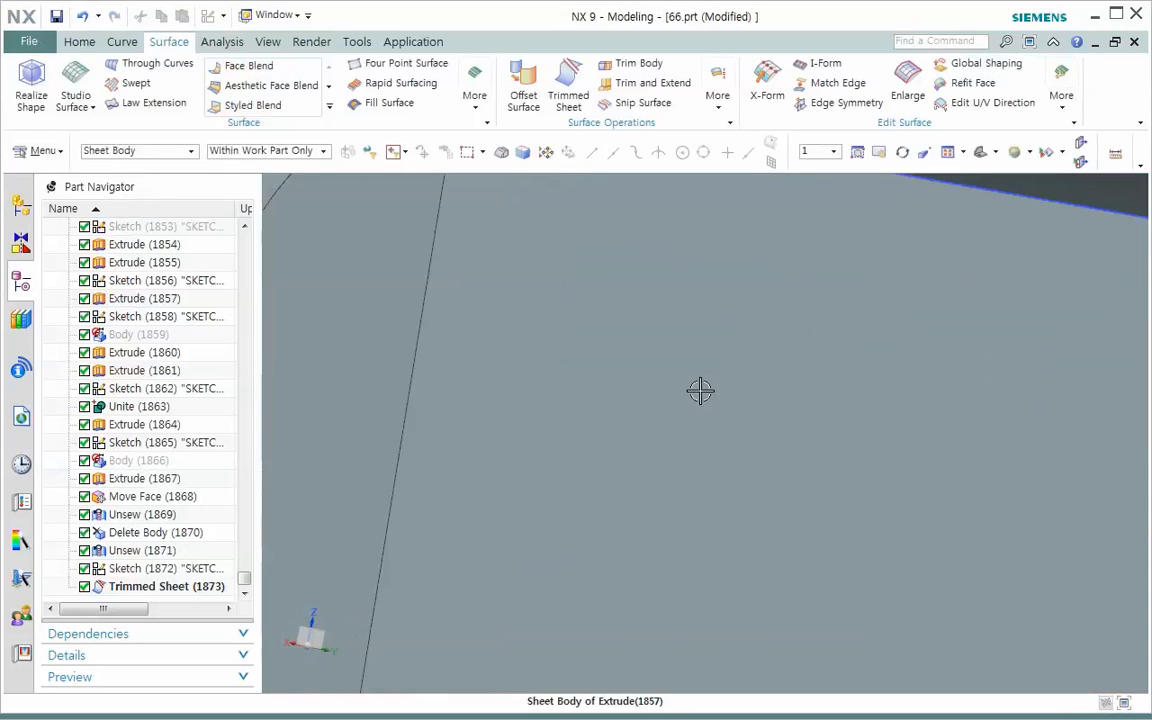
pyautogui.scroll(-4, 700, 390)
pyautogui.scroll(3, 704, 357)
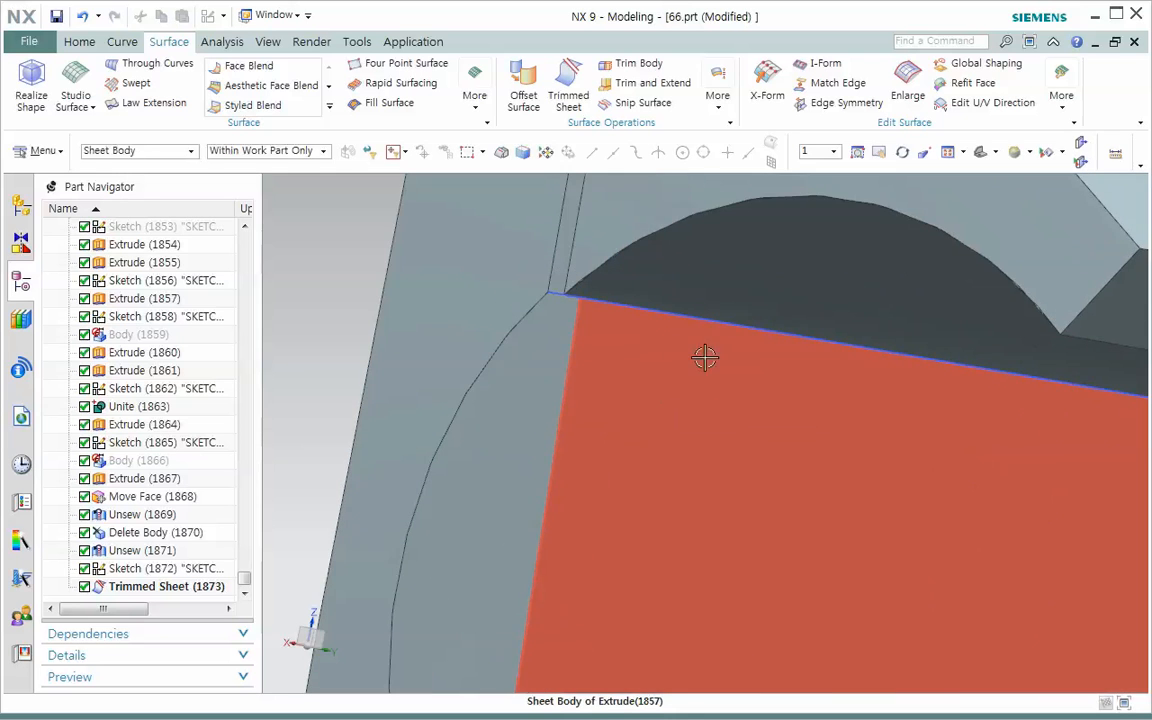
pyautogui.scroll(3, 700, 355)
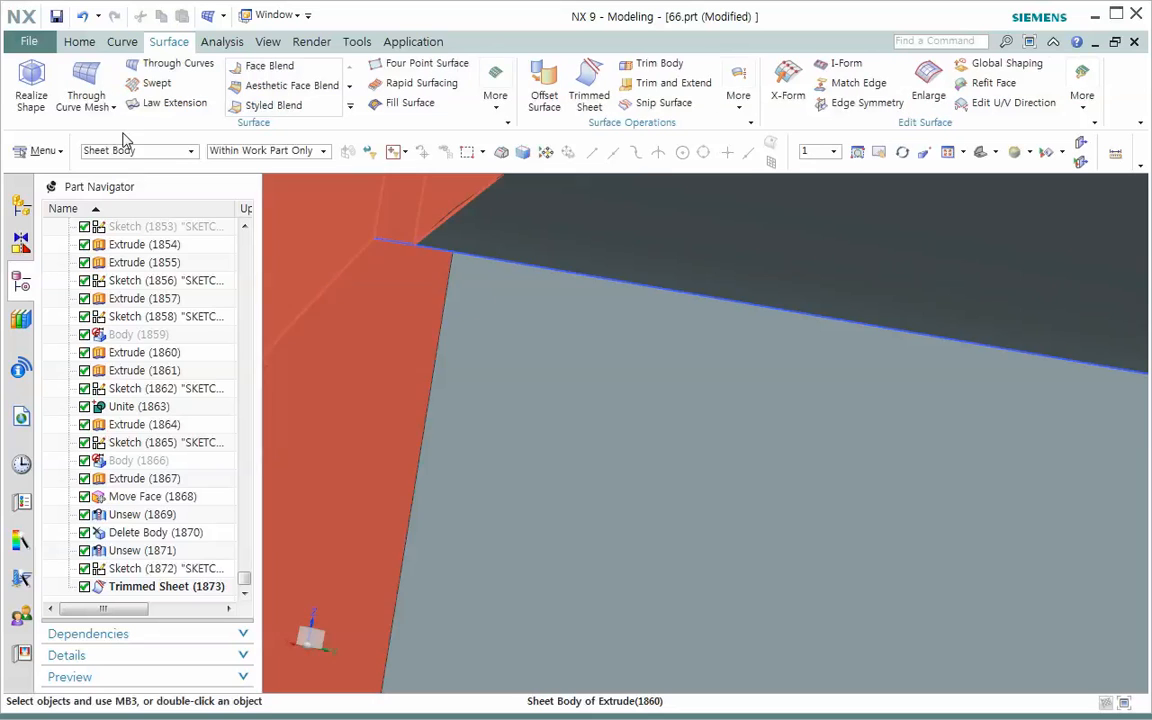
pyautogui.click(87, 78)
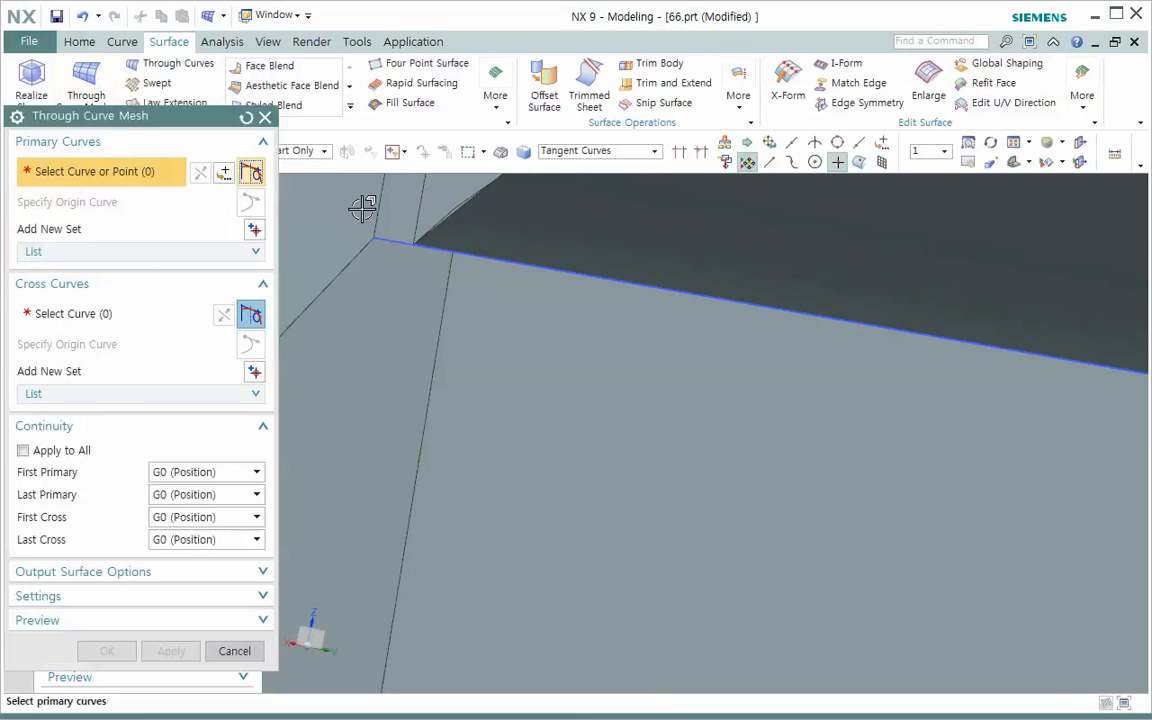
pyautogui.click(400, 253)
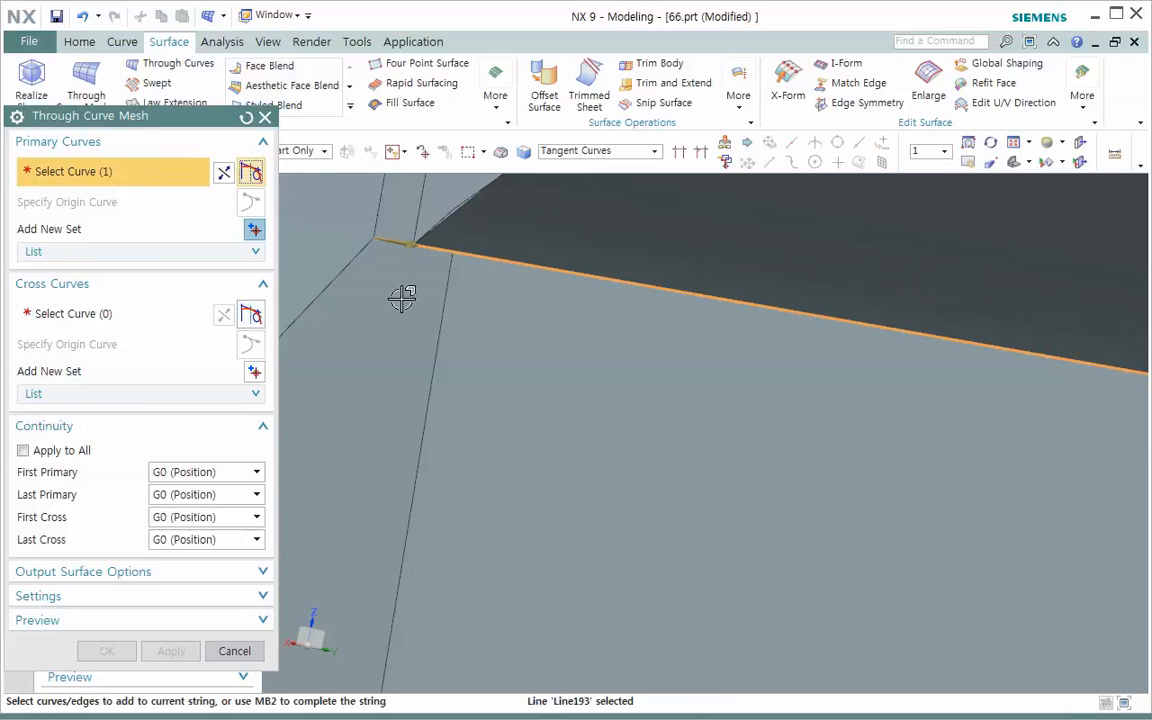
pyautogui.middleClick(408, 420)
# Add the lower line of SKETCH_049 as the second primary curve of the mesh
pyautogui.scroll(-3, 417, 454)
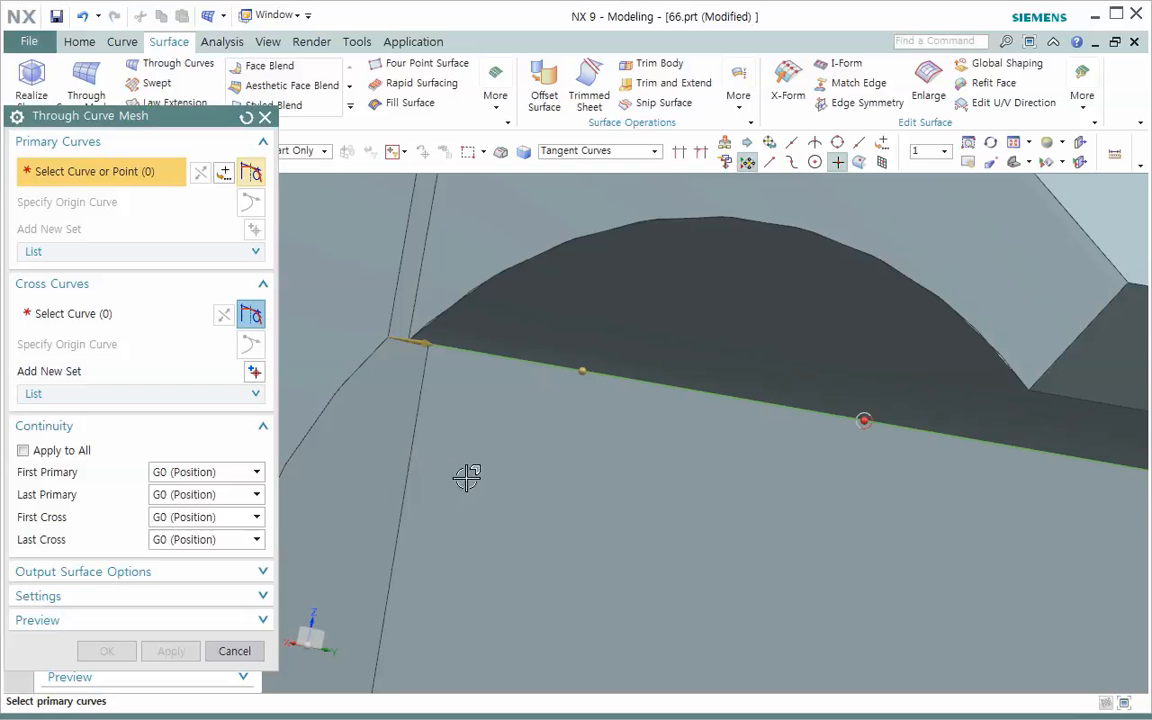
pyautogui.scroll(-1, 466, 478)
pyautogui.keyDown('shift'); pyautogui.moveTo(506, 477); pyautogui.dragTo(672, 211, button='middle'); pyautogui.keyUp('shift')
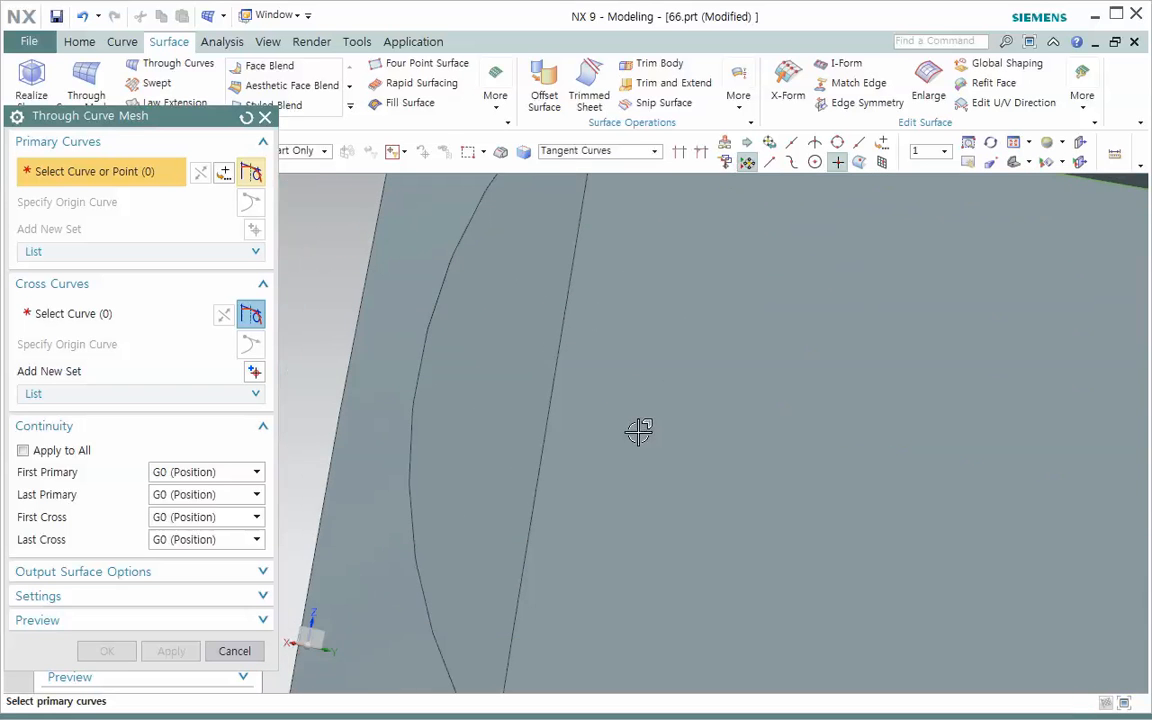
pyautogui.scroll(-3, 642, 438)
pyautogui.scroll(3, 597, 566)
pyautogui.scroll(1, 560, 552)
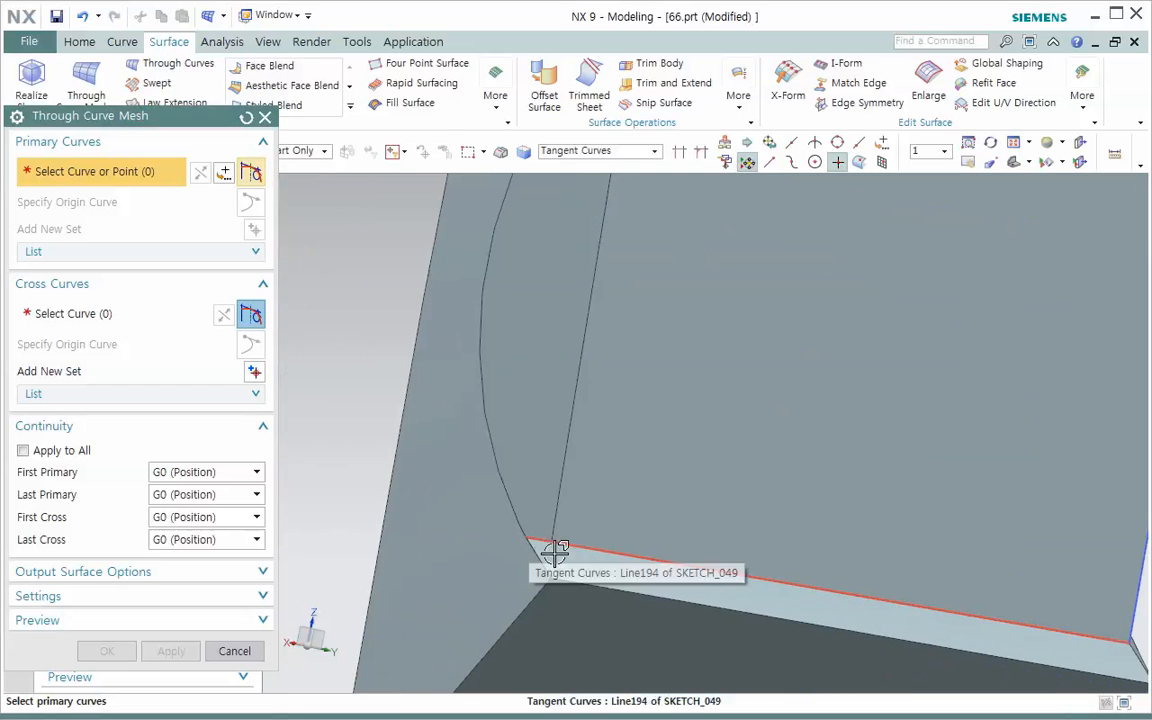
pyautogui.click(552, 549)
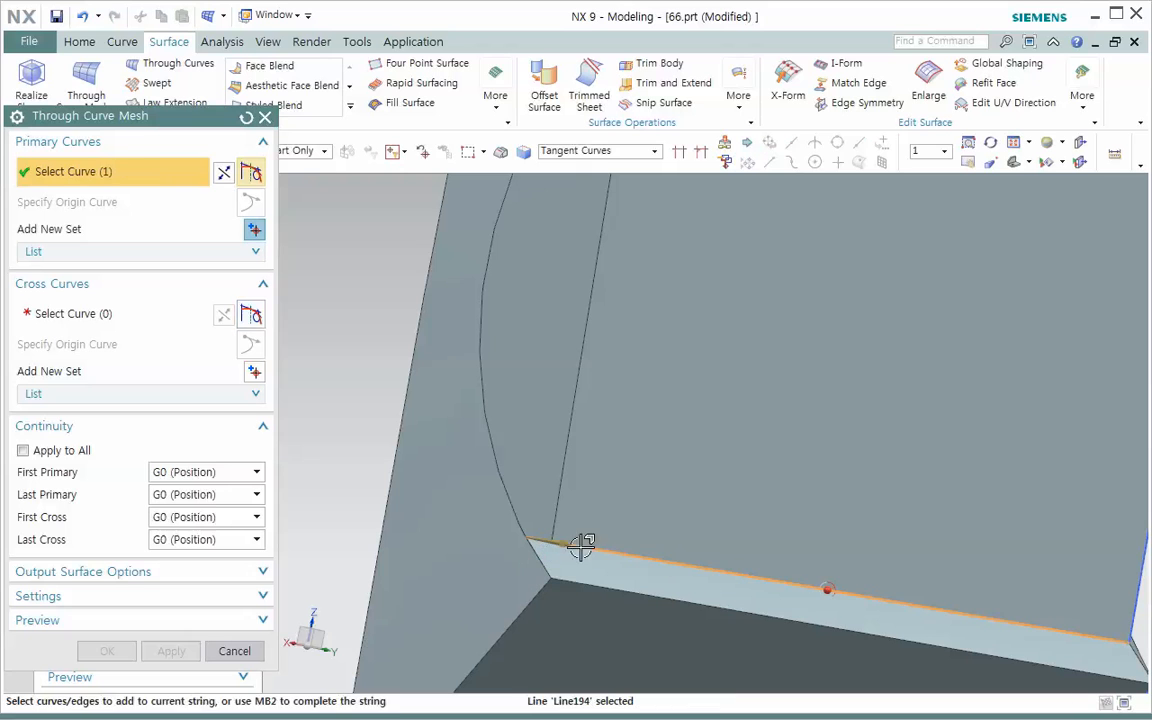
pyautogui.middleClick(629, 468)
# Set the flat face's straight side edge and the curved pocket edge as cross curves, and create the mesh surface with G0 continuity
pyautogui.click(95, 313)
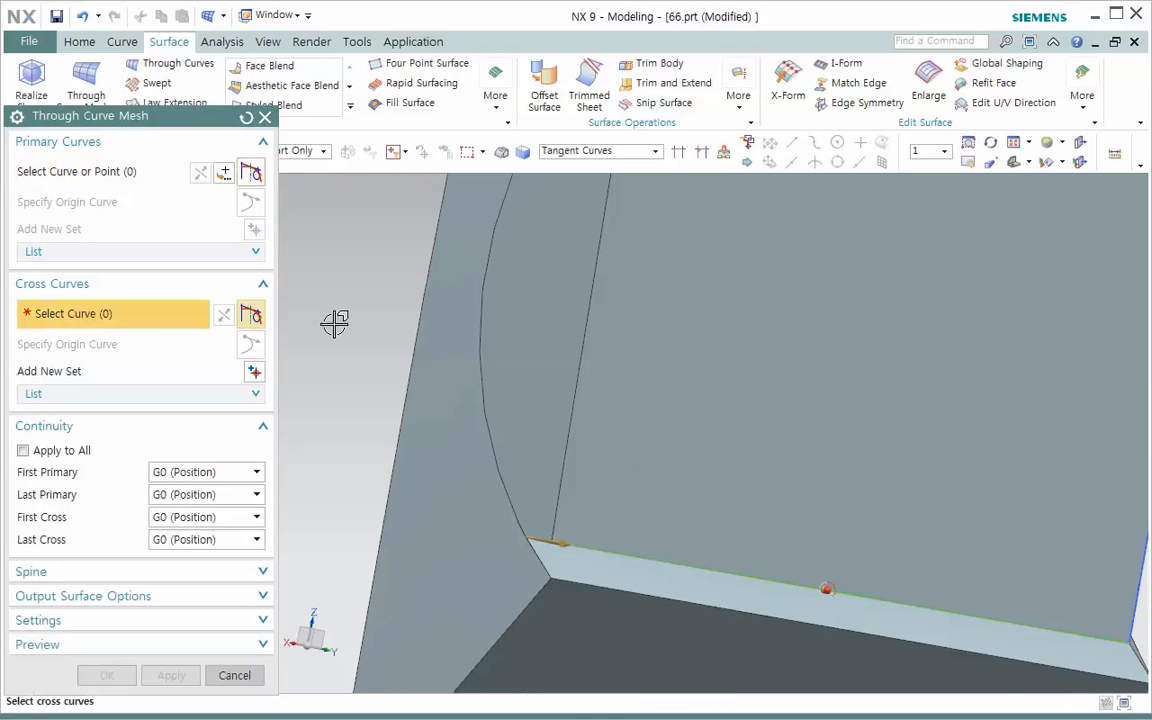
pyautogui.click(571, 526)
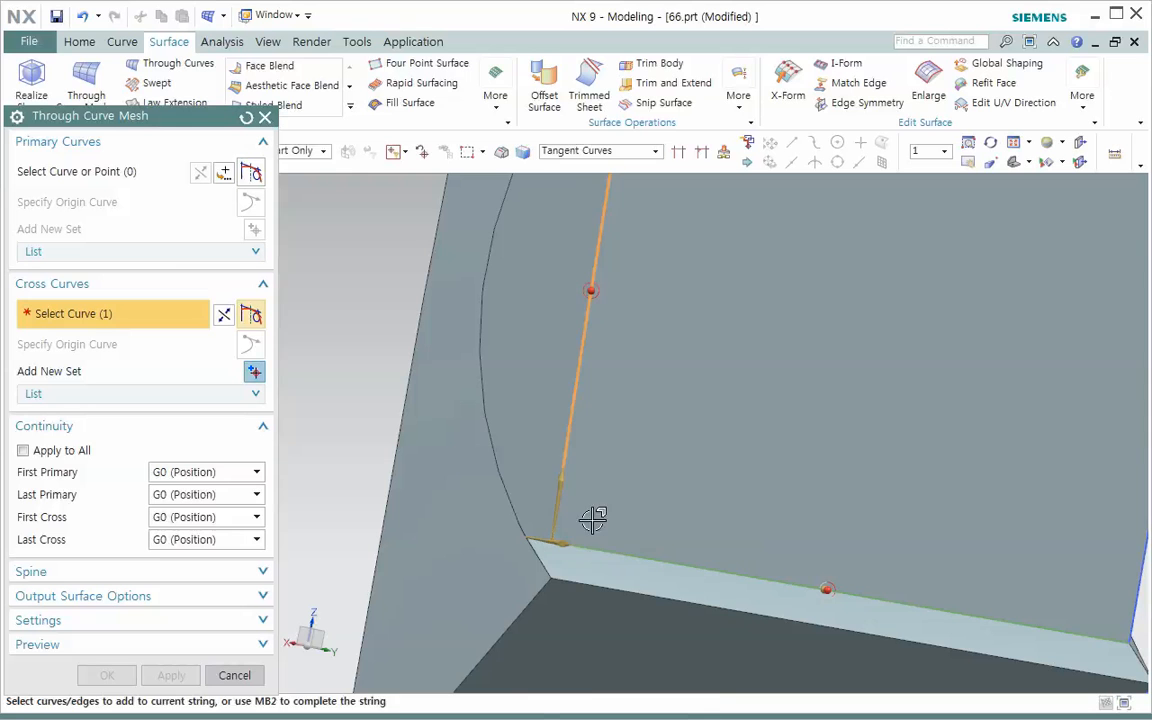
pyautogui.middleClick(633, 502)
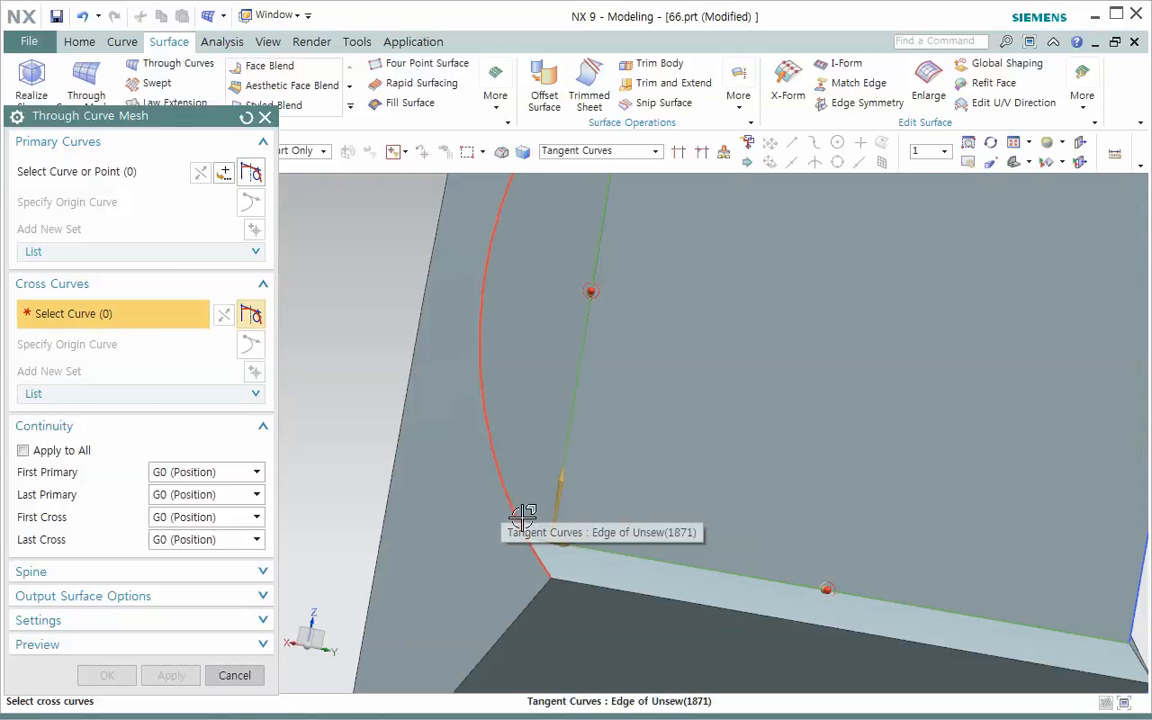
pyautogui.click(522, 517)
pyautogui.middleClick(635, 478)
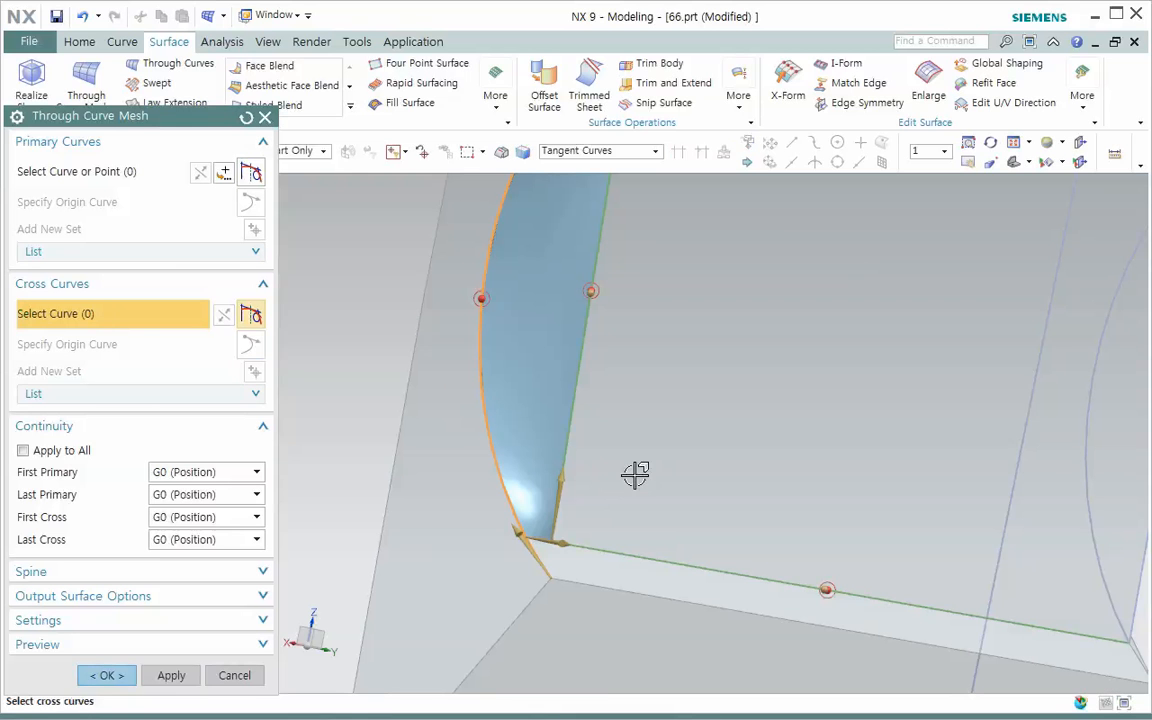
pyautogui.scroll(-3, 633, 422)
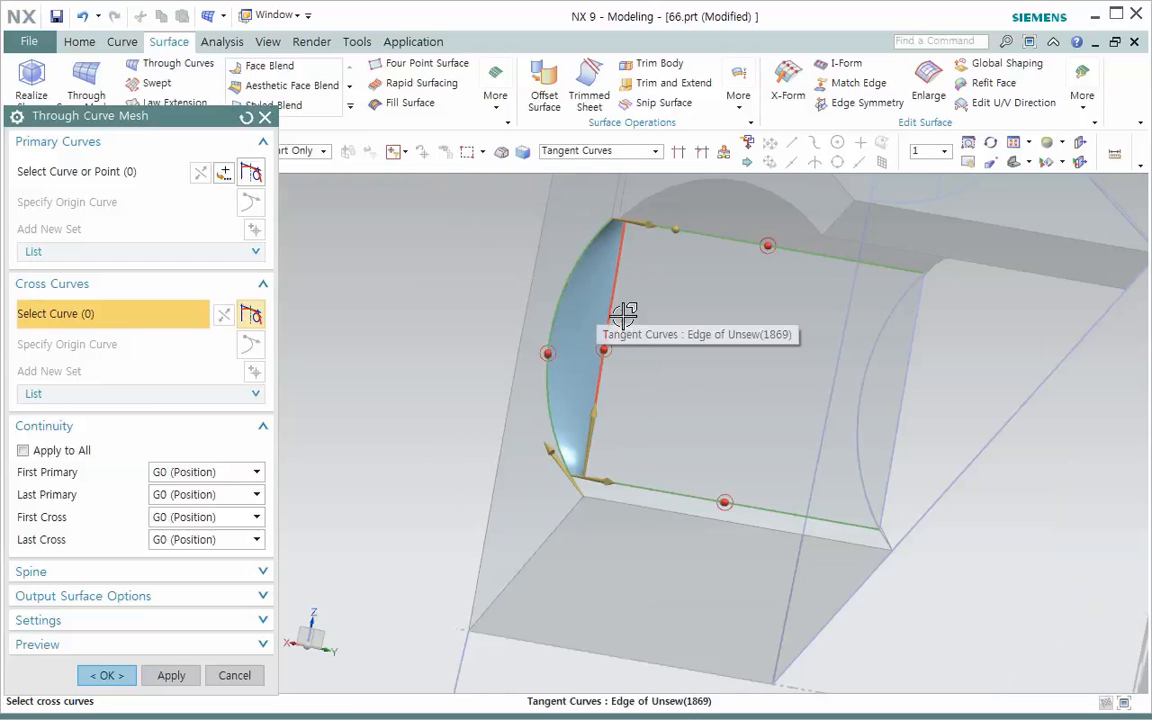
pyautogui.click(106, 675)
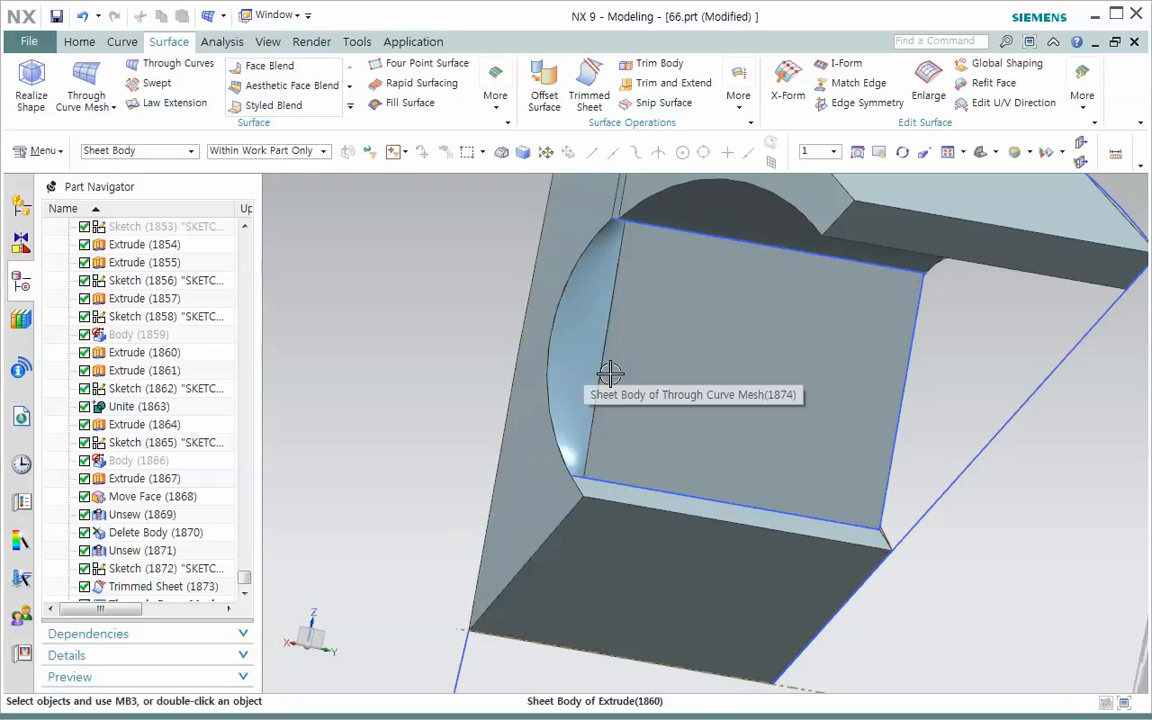
# Examine the new mesh surface beside the spoke pocket from several angles
pyautogui.moveTo(599, 357)
pyautogui.mouseDown(button='middle')
pyautogui.moveTo(607, 352)
pyautogui.moveTo(599, 363)
pyautogui.mouseUp(button='middle')
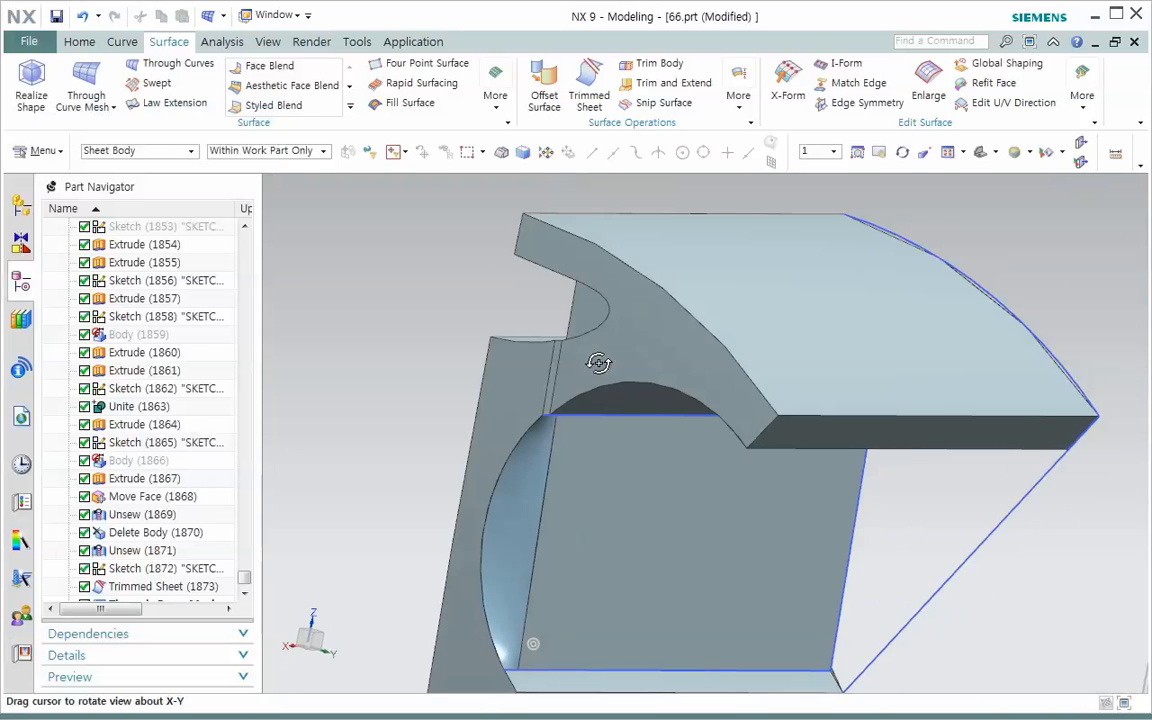
pyautogui.moveTo(530, 472)
pyautogui.mouseDown(button='middle')
pyautogui.moveTo(548, 465)
pyautogui.moveTo(548, 420)
pyautogui.moveTo(532, 401)
pyautogui.moveTo(525, 419)
pyautogui.moveTo(557, 436)
pyautogui.moveTo(571, 424)
pyautogui.moveTo(532, 489)
pyautogui.moveTo(535, 468)
pyautogui.mouseUp(button='middle')
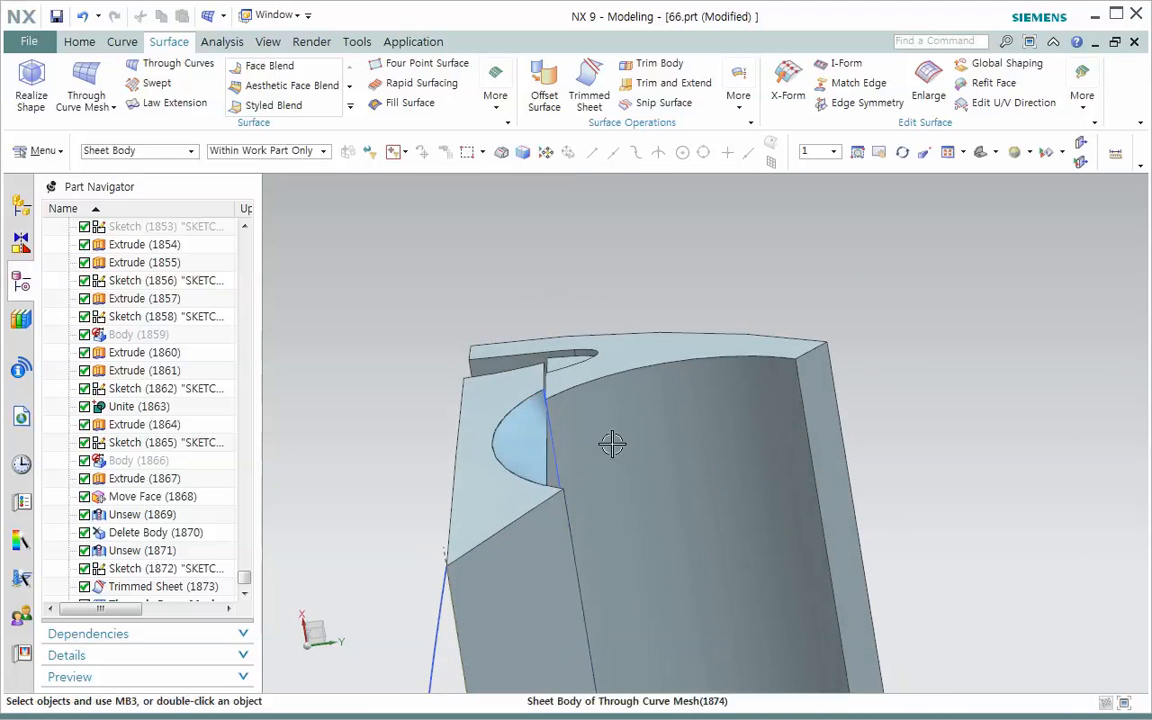
pyautogui.moveTo(527, 455); pyautogui.dragTo(505, 508, button='middle')
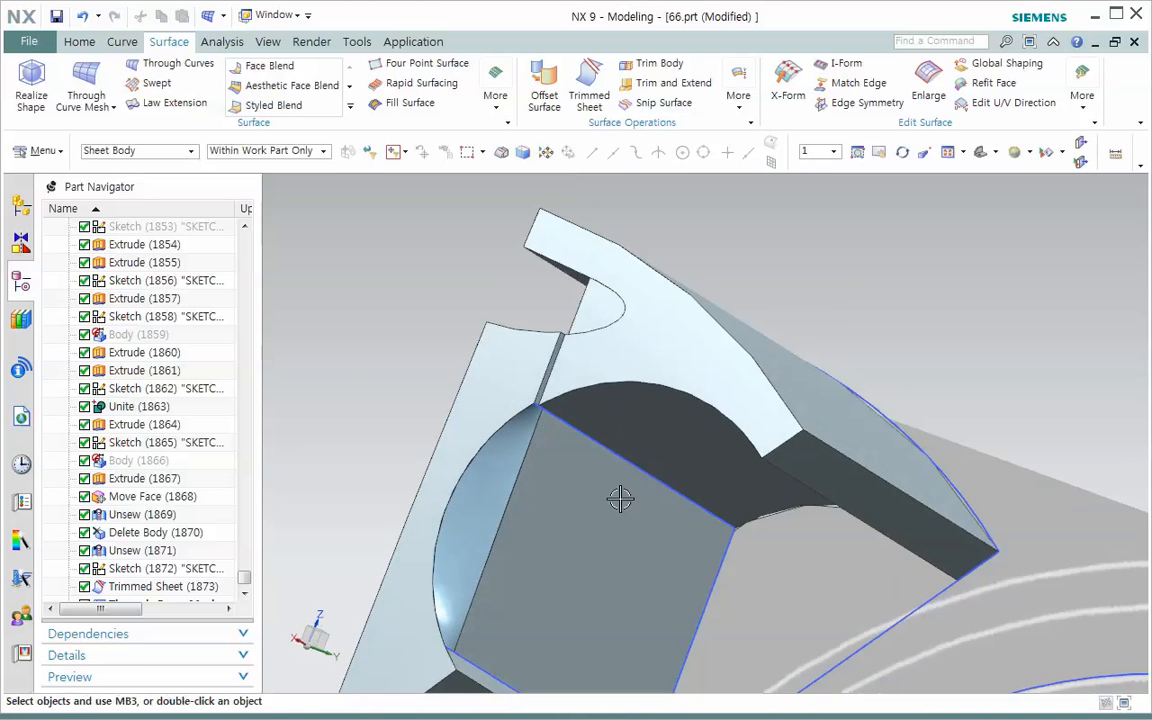
# Sew the wheel segment's sheet body as target with the Through Curve Mesh surface and the flat pocket wall as tools
pyautogui.scroll(2, 729, 416)
pyautogui.scroll(-5, 745, 425)
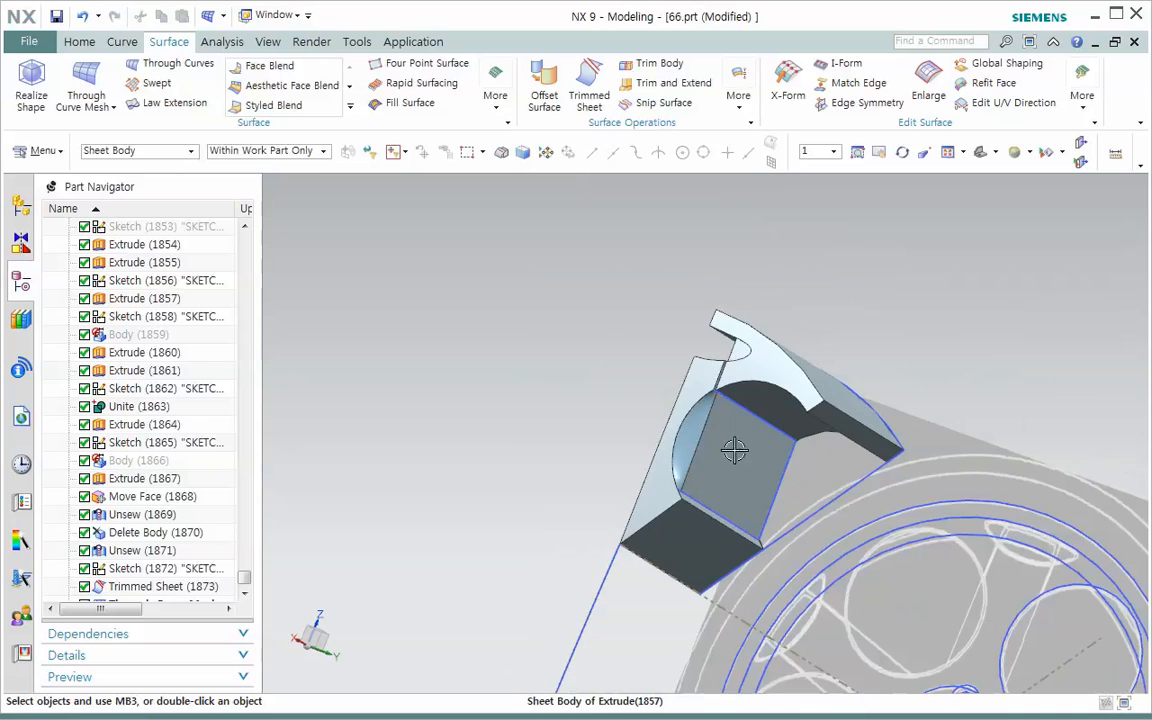
pyautogui.moveTo(703, 452)
pyautogui.mouseDown(button='middle')
pyautogui.moveTo(694, 455)
pyautogui.moveTo(710, 458)
pyautogui.mouseUp(button='middle')
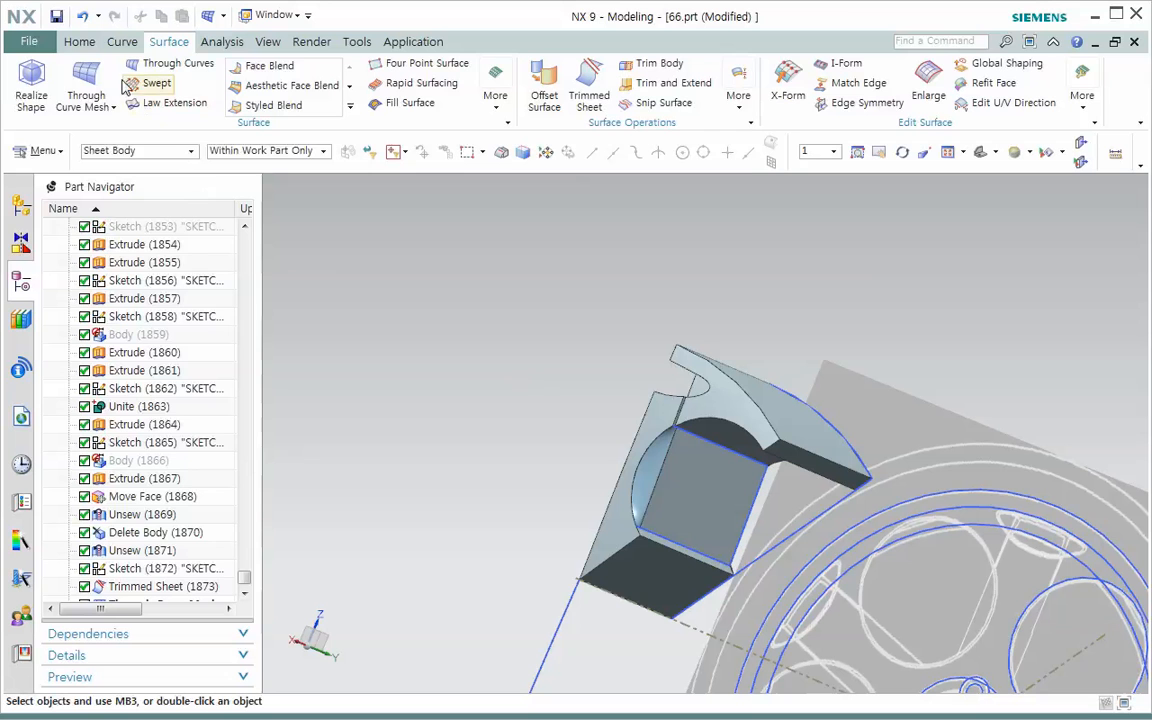
pyautogui.click(82, 43)
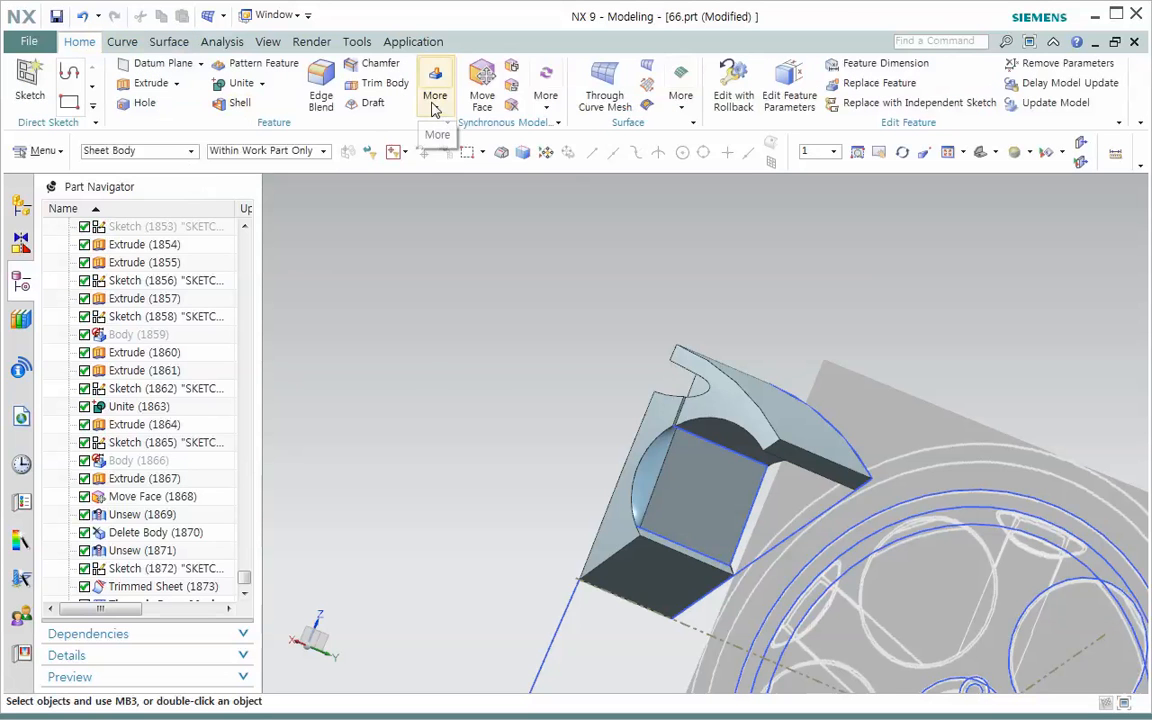
pyautogui.click(433, 100)
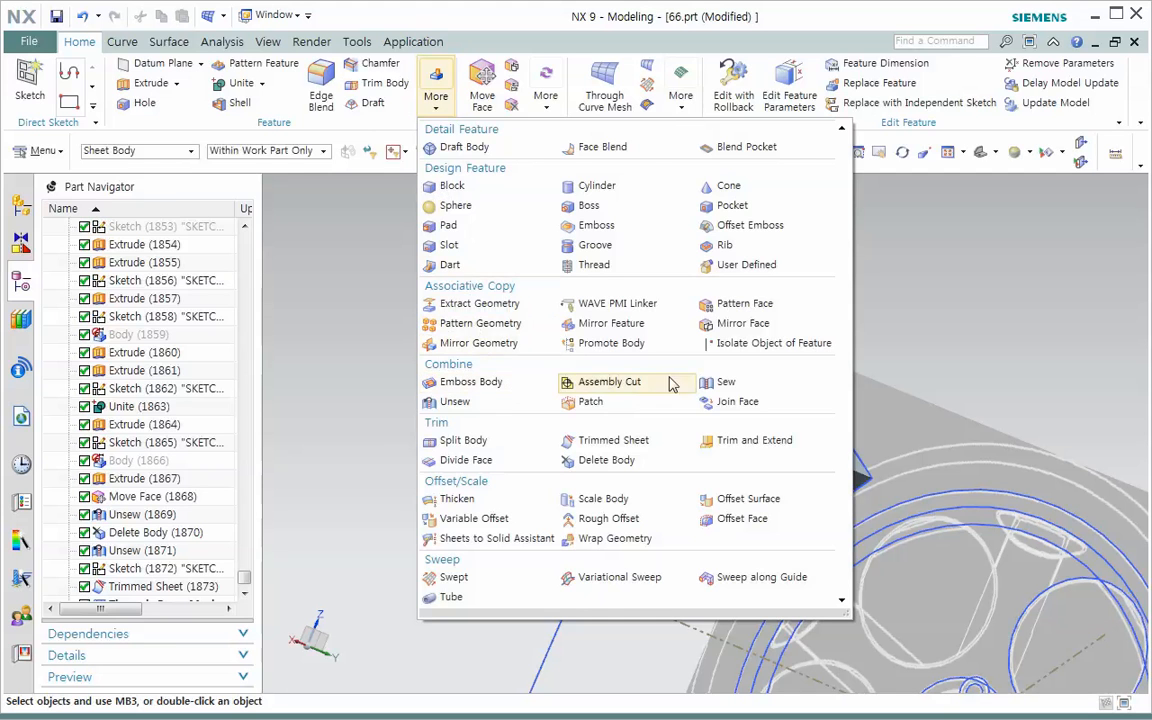
pyautogui.click(712, 381)
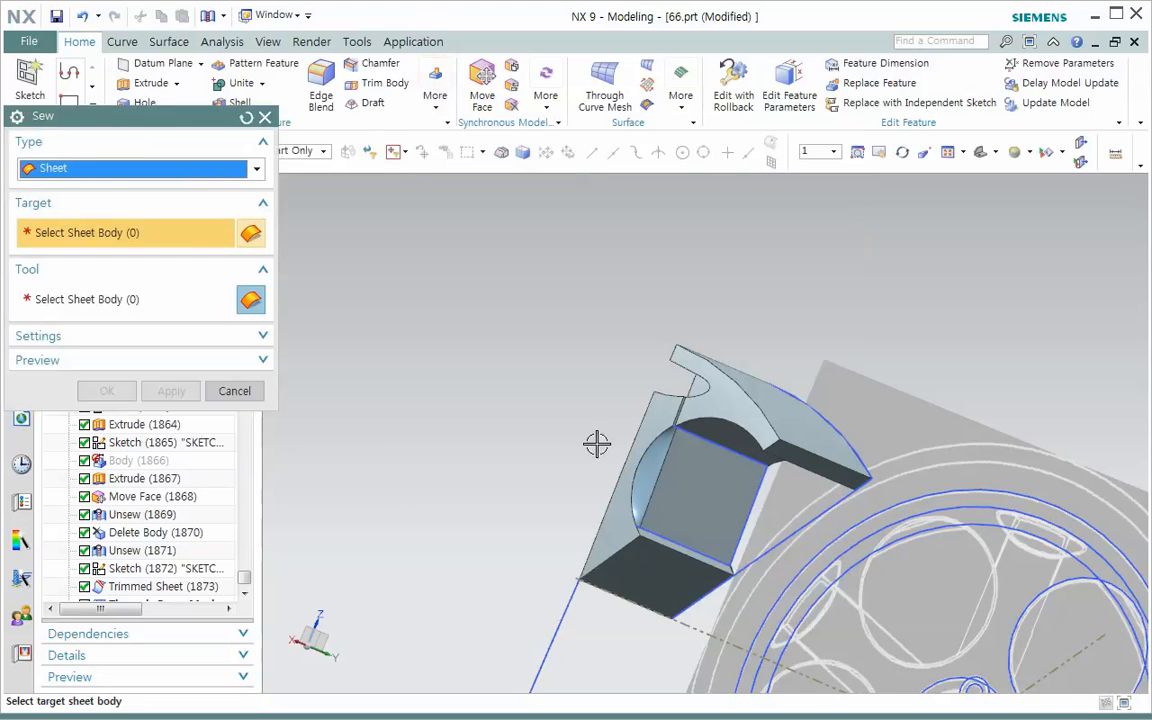
pyautogui.click(744, 417)
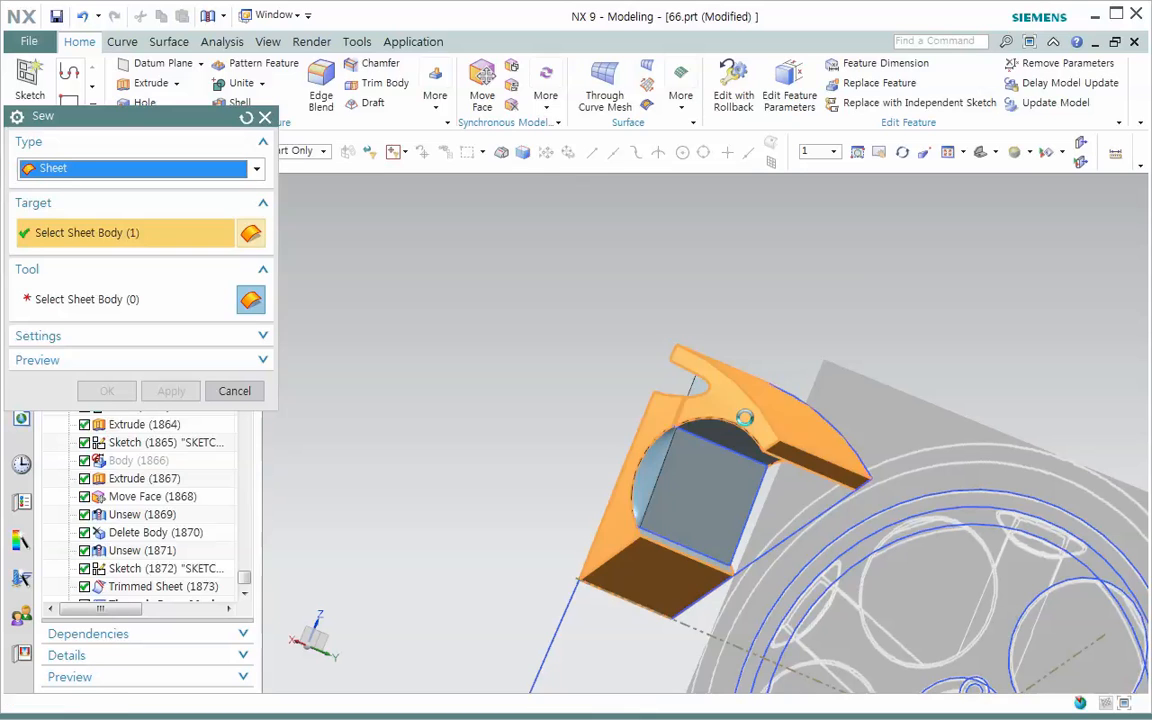
pyautogui.click(669, 480)
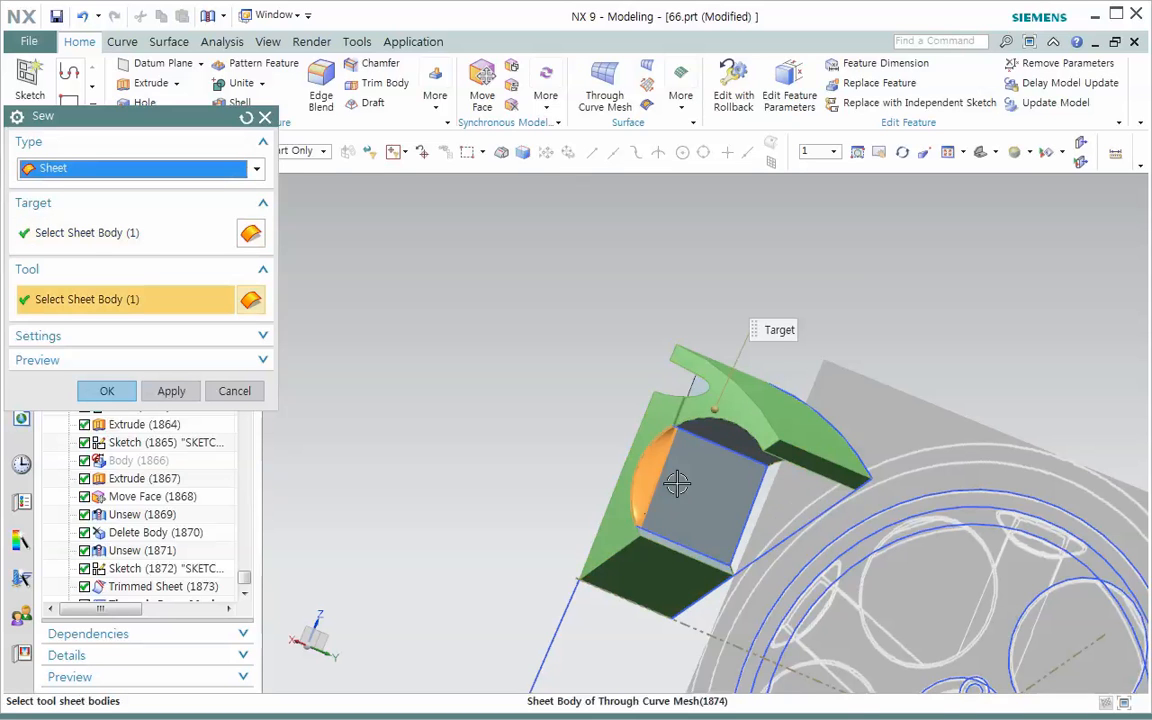
pyautogui.click(744, 497)
pyautogui.moveTo(743, 495)
pyautogui.mouseDown(button='middle')
pyautogui.moveTo(717, 476)
pyautogui.moveTo(424, 386)
pyautogui.moveTo(409, 393)
pyautogui.moveTo(728, 411)
pyautogui.moveTo(676, 417)
pyautogui.moveTo(617, 399)
pyautogui.moveTo(612, 378)
pyautogui.moveTo(571, 390)
pyautogui.moveTo(697, 399)
pyautogui.moveTo(728, 419)
pyautogui.moveTo(707, 410)
pyautogui.mouseUp(button='middle')
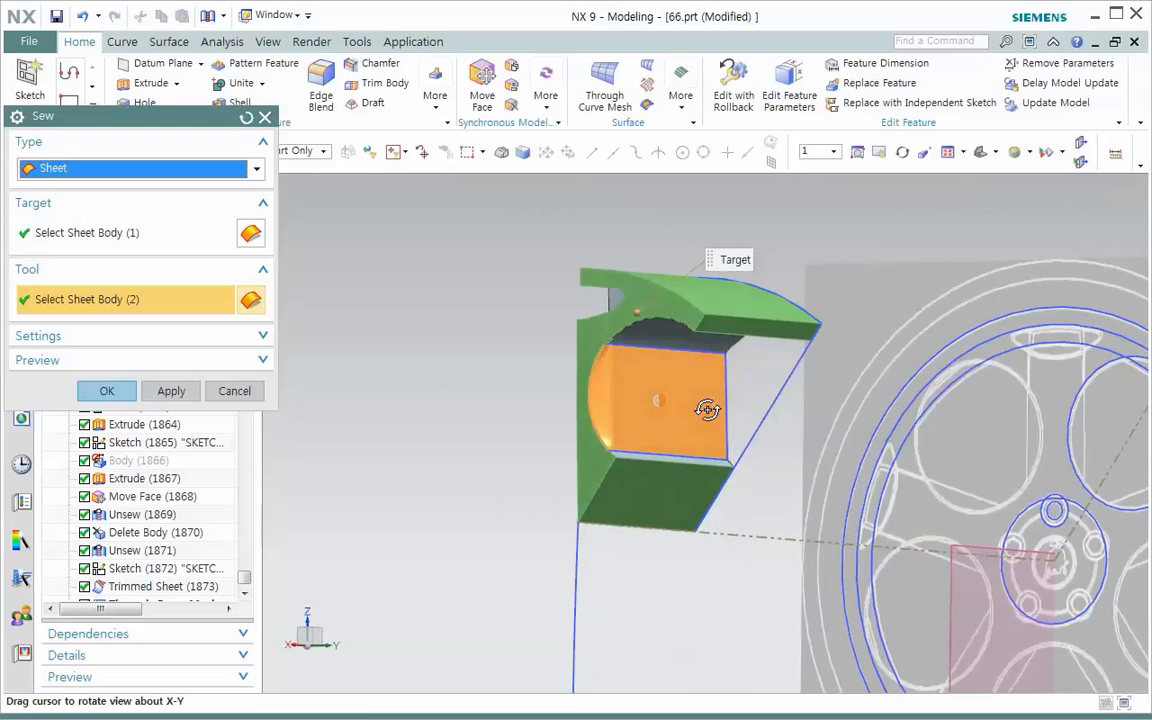
pyautogui.click(107, 391)
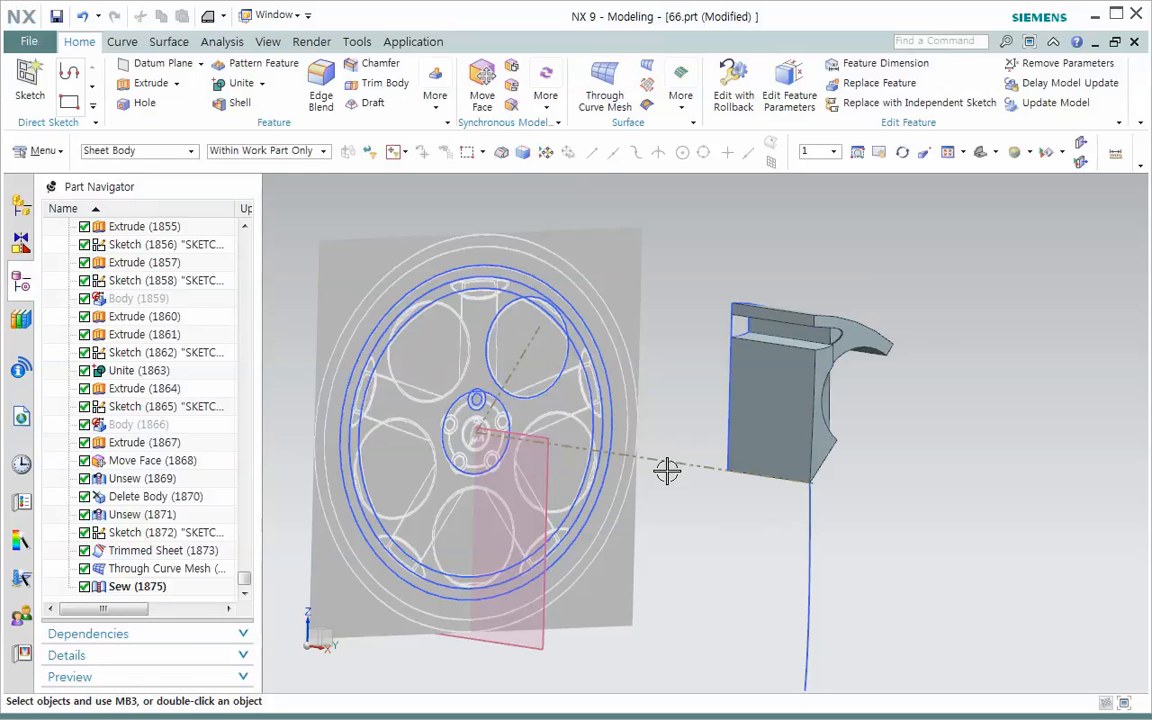
pyautogui.press('F8')
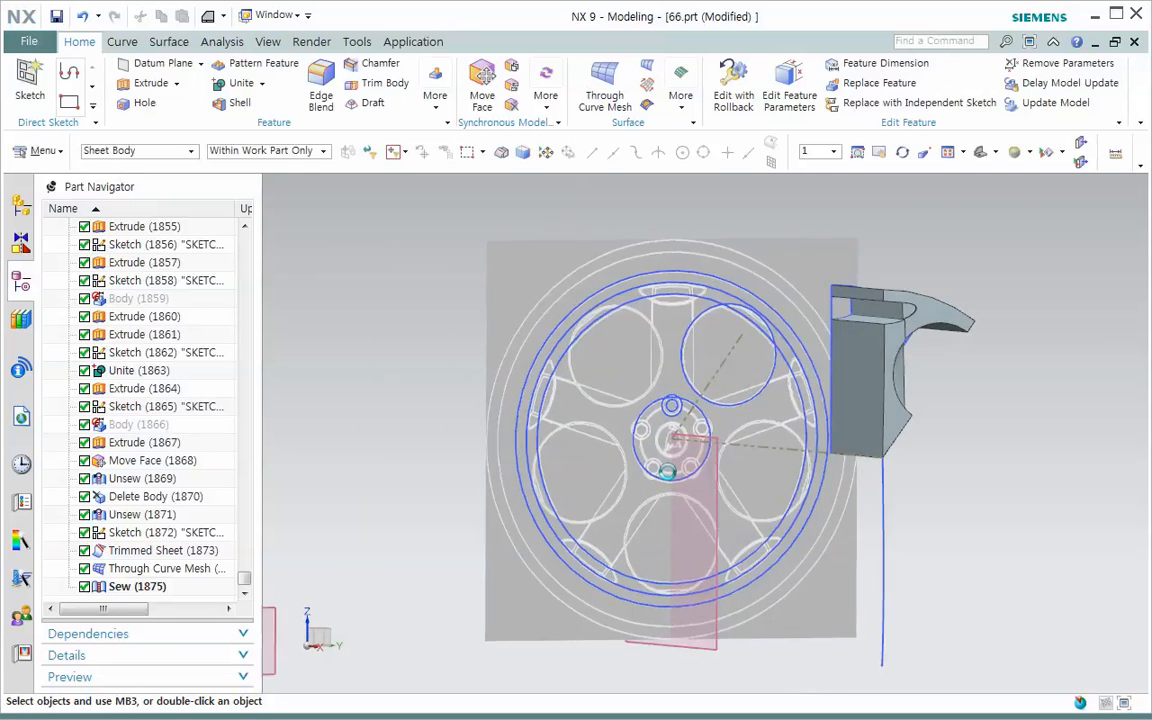
pyautogui.scroll(3, 950, 400)
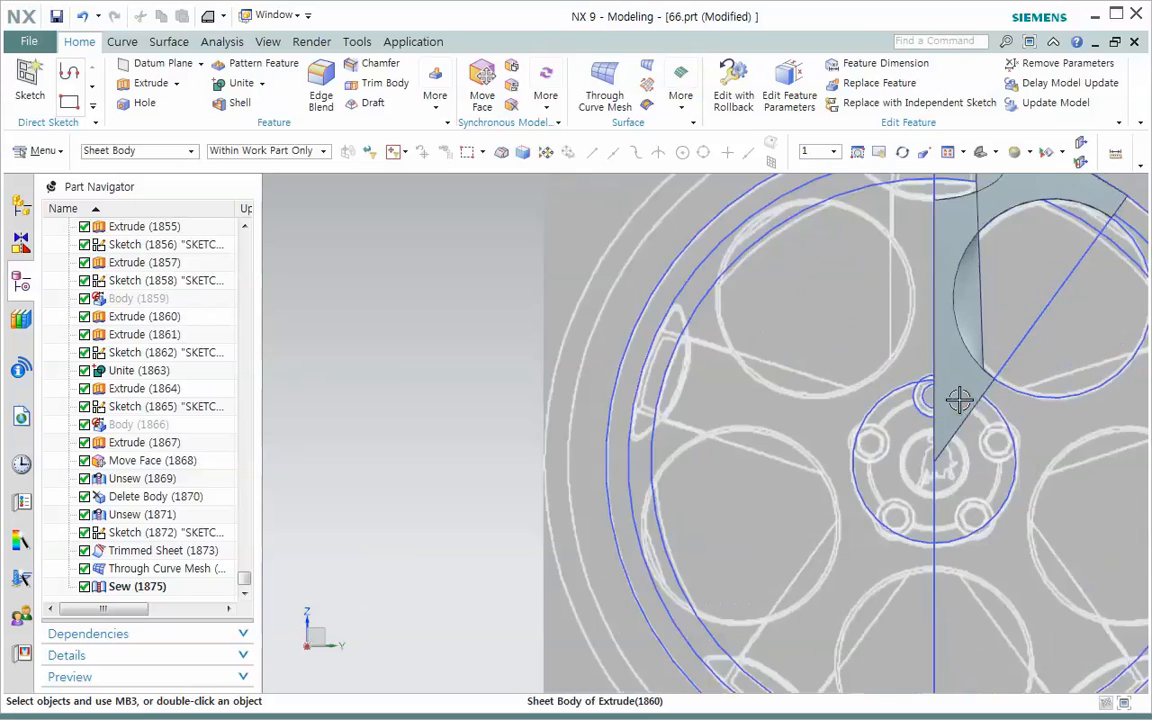
pyautogui.scroll(3, 825, 372)
pyautogui.keyDown('shift'); pyautogui.moveTo(825, 372); pyautogui.dragTo(530, 340, button='middle'); pyautogui.keyUp('shift')
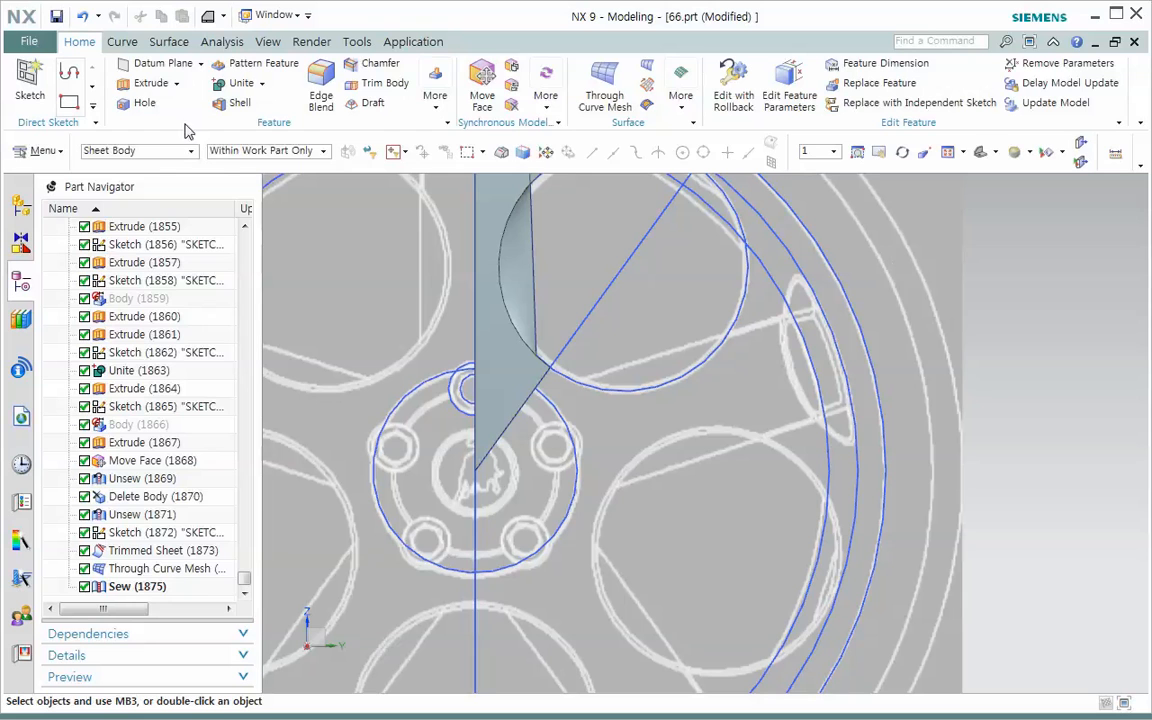
pyautogui.click(150, 83)
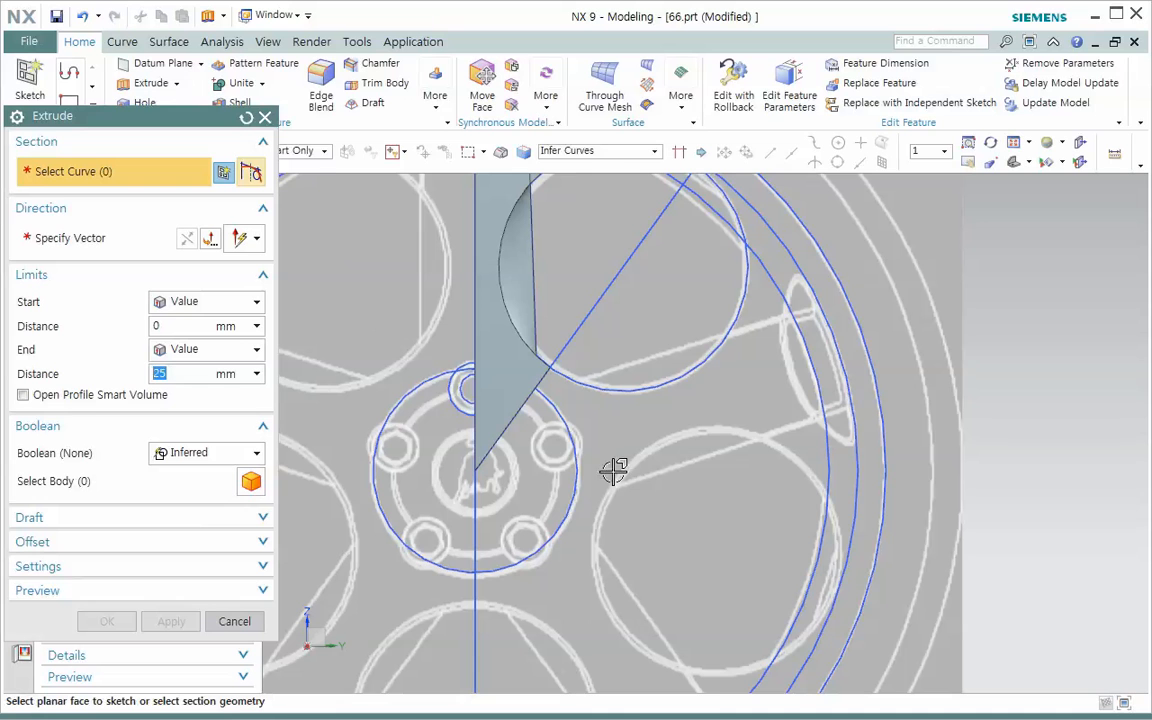
pyautogui.click(619, 153)
pyautogui.click(545, 170)
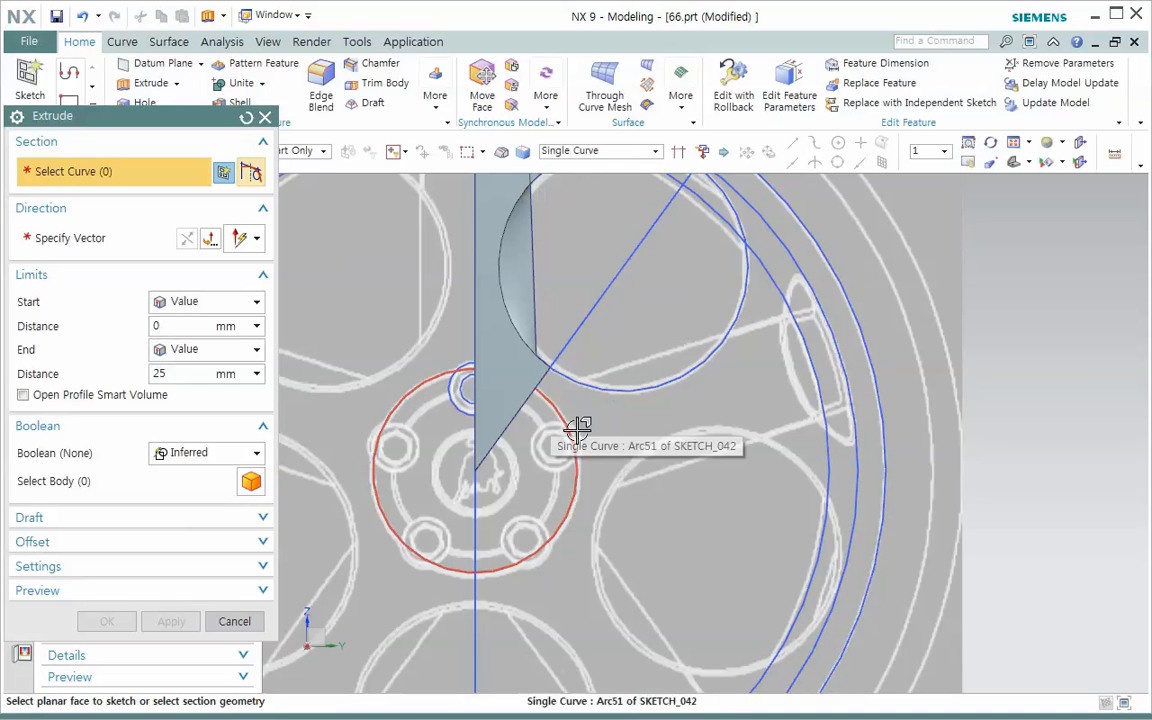
pyautogui.click(578, 428)
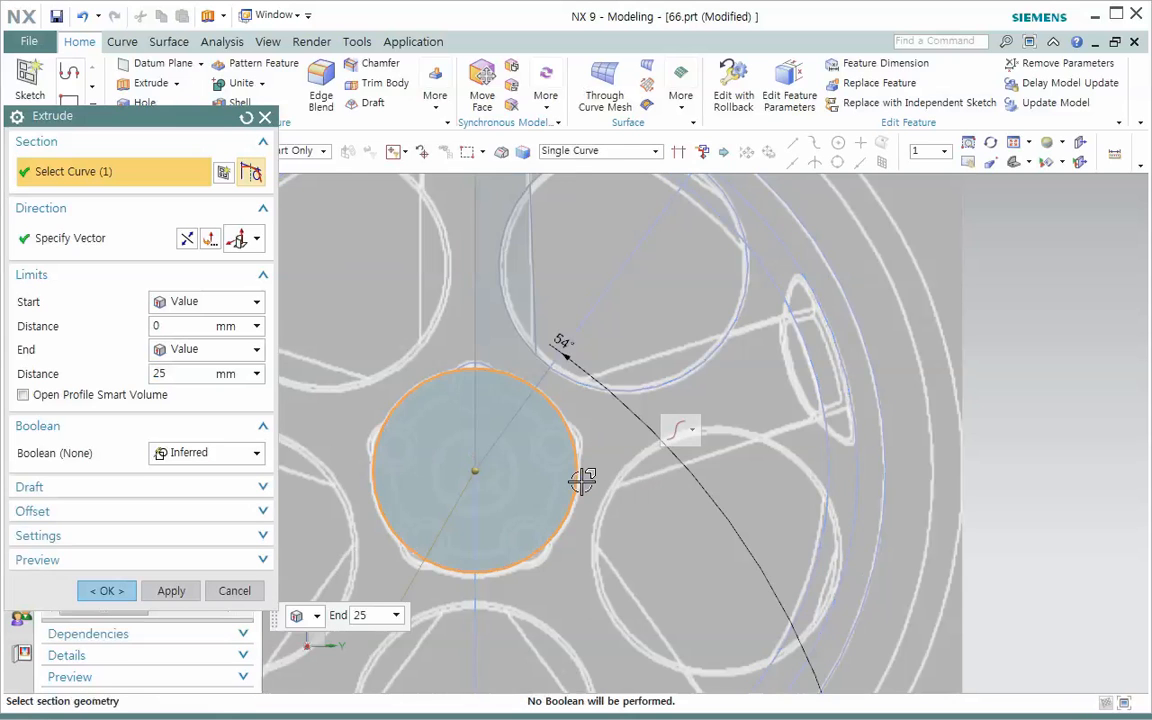
pyautogui.scroll(-2, 581, 478)
pyautogui.scroll(-2, 581, 478)
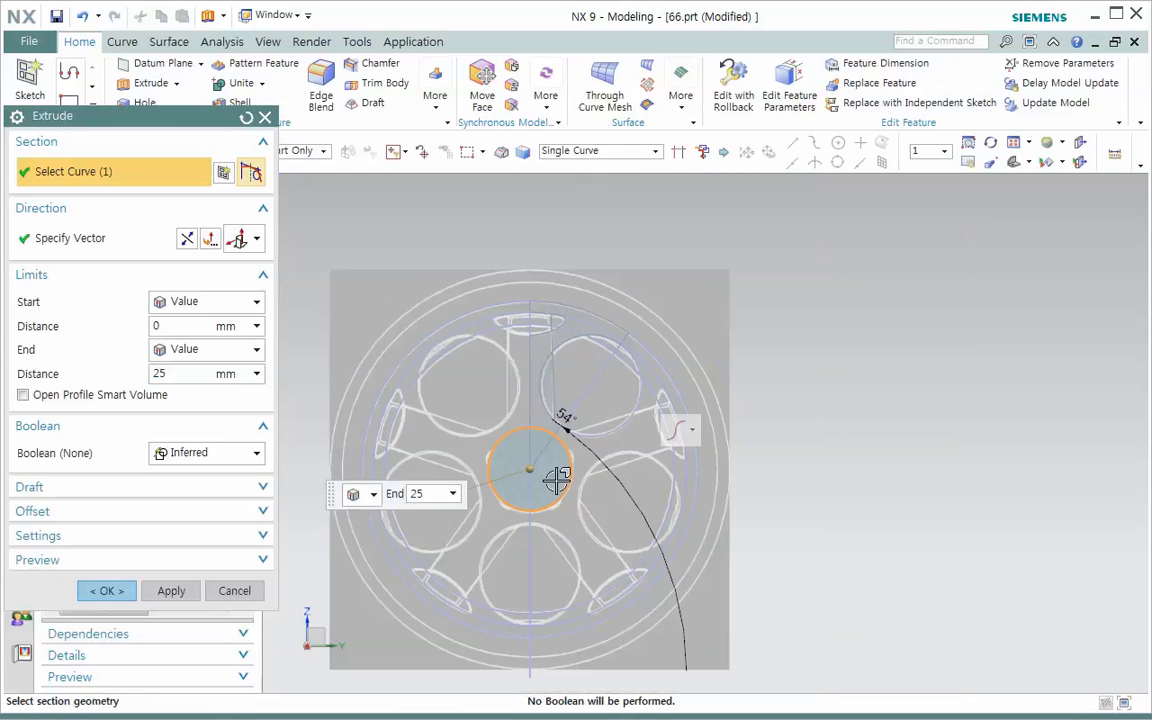
pyautogui.moveTo(557, 480)
pyautogui.mouseDown(button='middle')
pyautogui.moveTo(545, 483)
pyautogui.moveTo(561, 481)
pyautogui.mouseUp(button='middle')
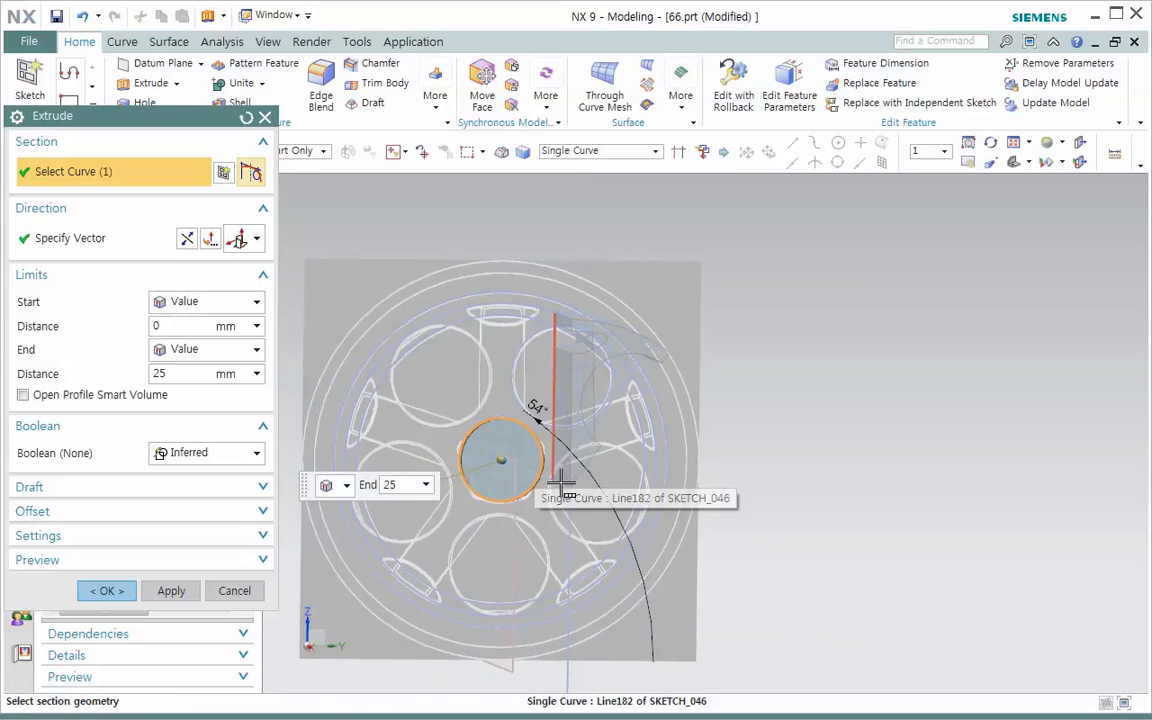
pyautogui.hotkey('ctrl', 'alt', 'f')
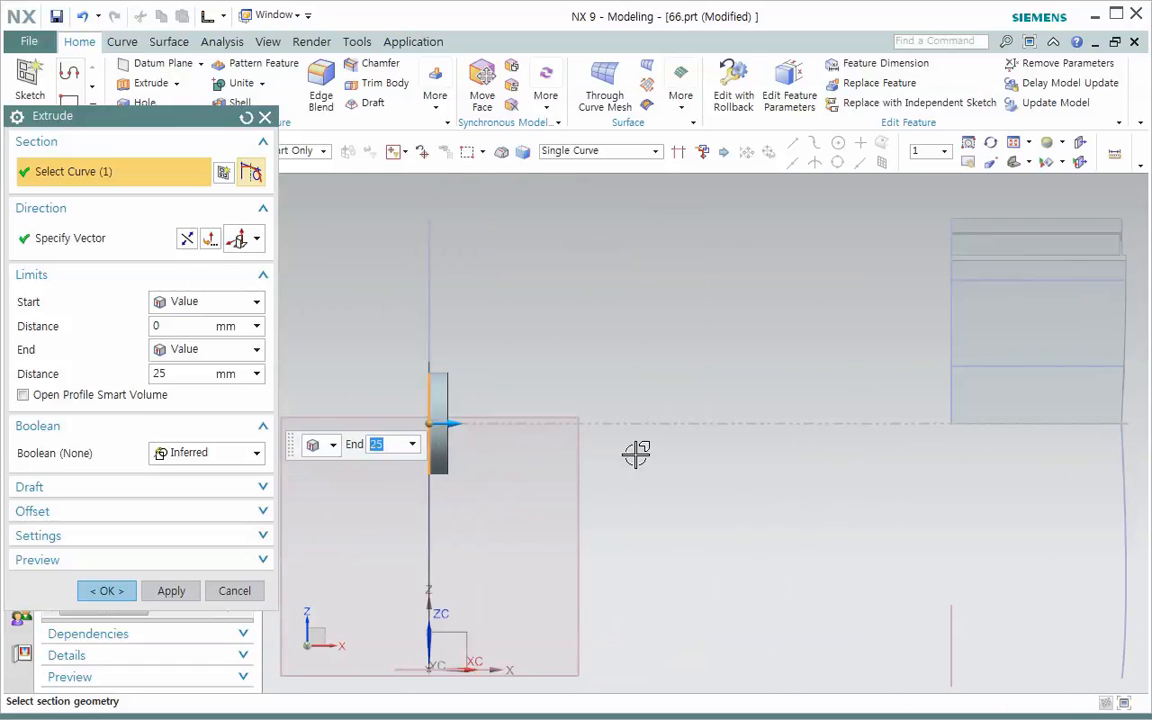
pyautogui.keyDown('shift'); pyautogui.moveTo(636, 453); pyautogui.dragTo(604, 446, button='middle'); pyautogui.keyUp('shift')
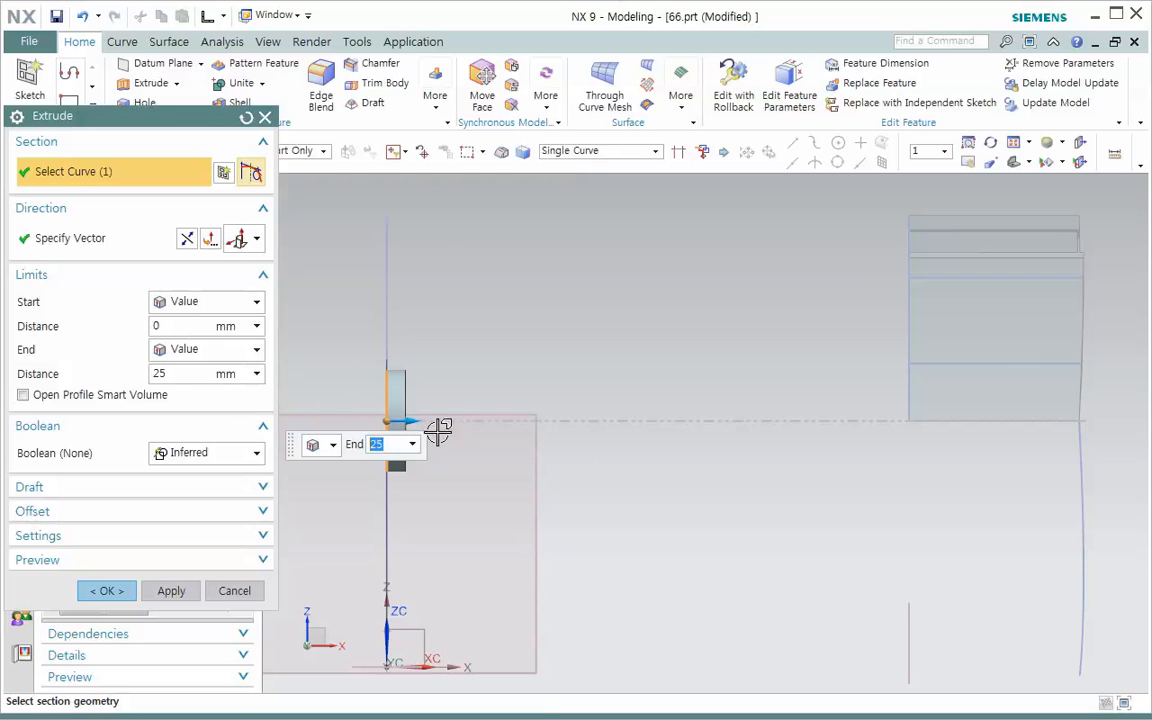
pyautogui.moveTo(427, 432); pyautogui.dragTo(1100, 470)
pyautogui.scroll(2, 1089, 462)
pyautogui.scroll(2, 1087, 460)
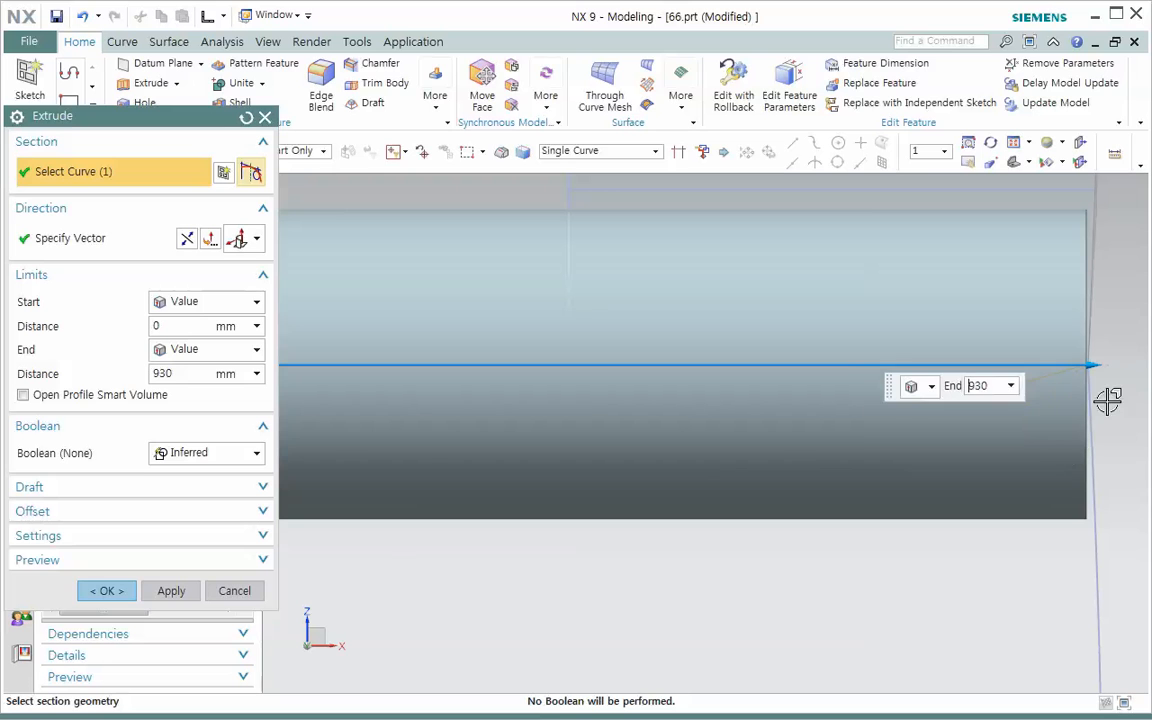
pyautogui.moveTo(1108, 378); pyautogui.dragTo(1080, 381)
pyautogui.keyDown('shift'); pyautogui.moveTo(1090, 380); pyautogui.dragTo(763, 497, button='middle'); pyautogui.keyUp('shift')
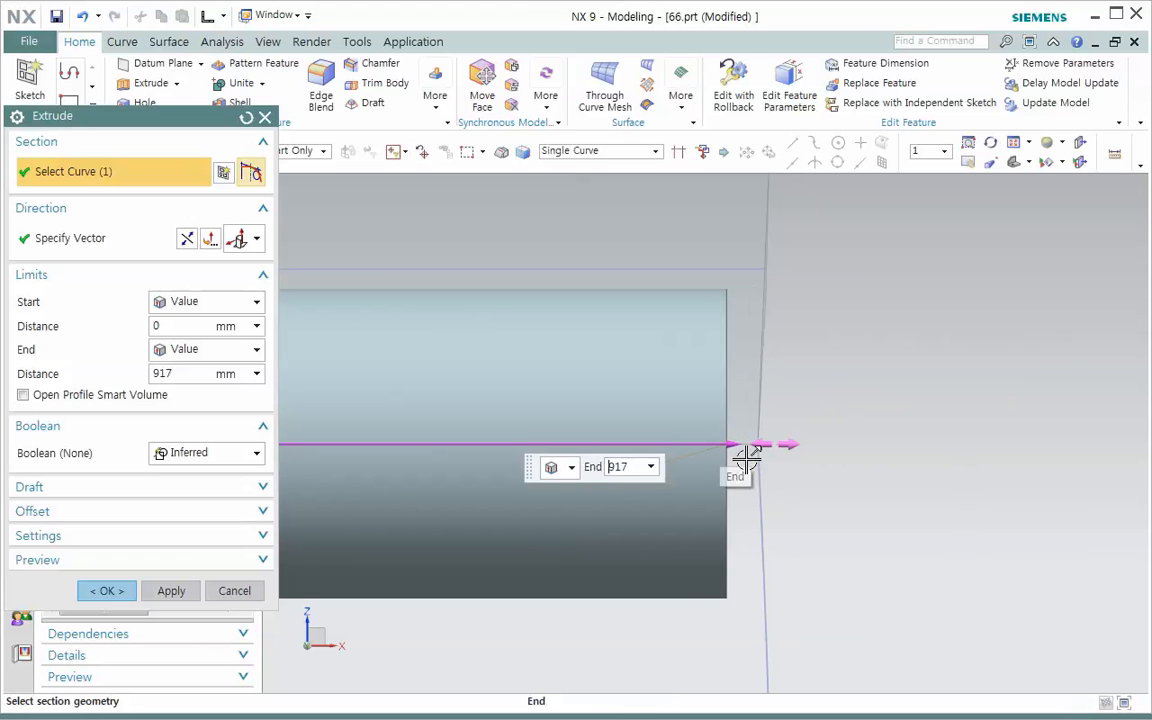
pyautogui.moveTo(746, 459); pyautogui.dragTo(797, 448)
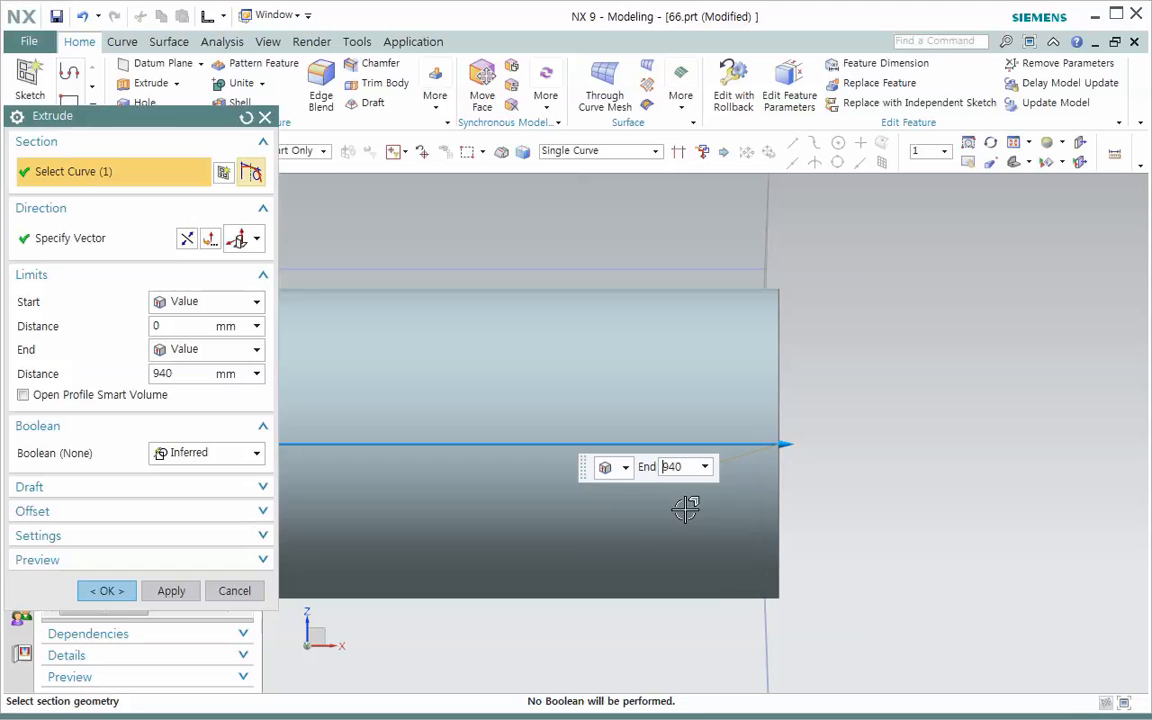
pyautogui.scroll(2, 643, 528)
pyautogui.scroll(2, 643, 528)
pyautogui.keyDown('shift'); pyautogui.moveTo(530, 500); pyautogui.dragTo(813, 497, button='middle'); pyautogui.keyUp('shift')
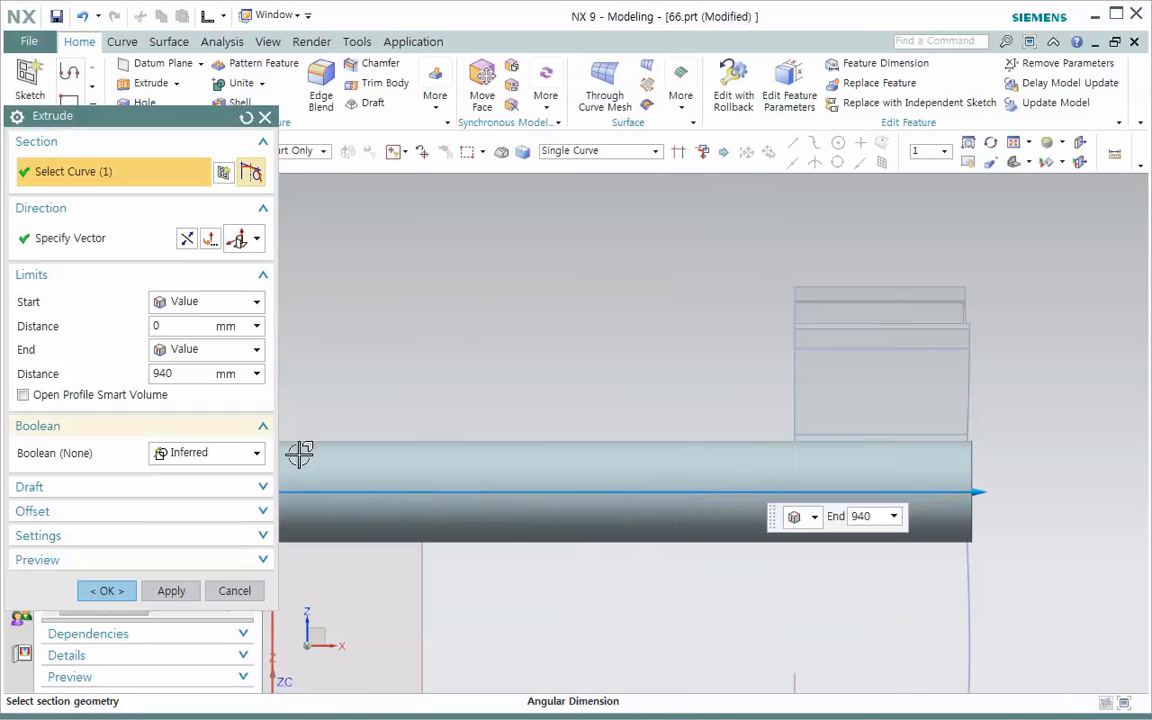
pyautogui.click(172, 330)
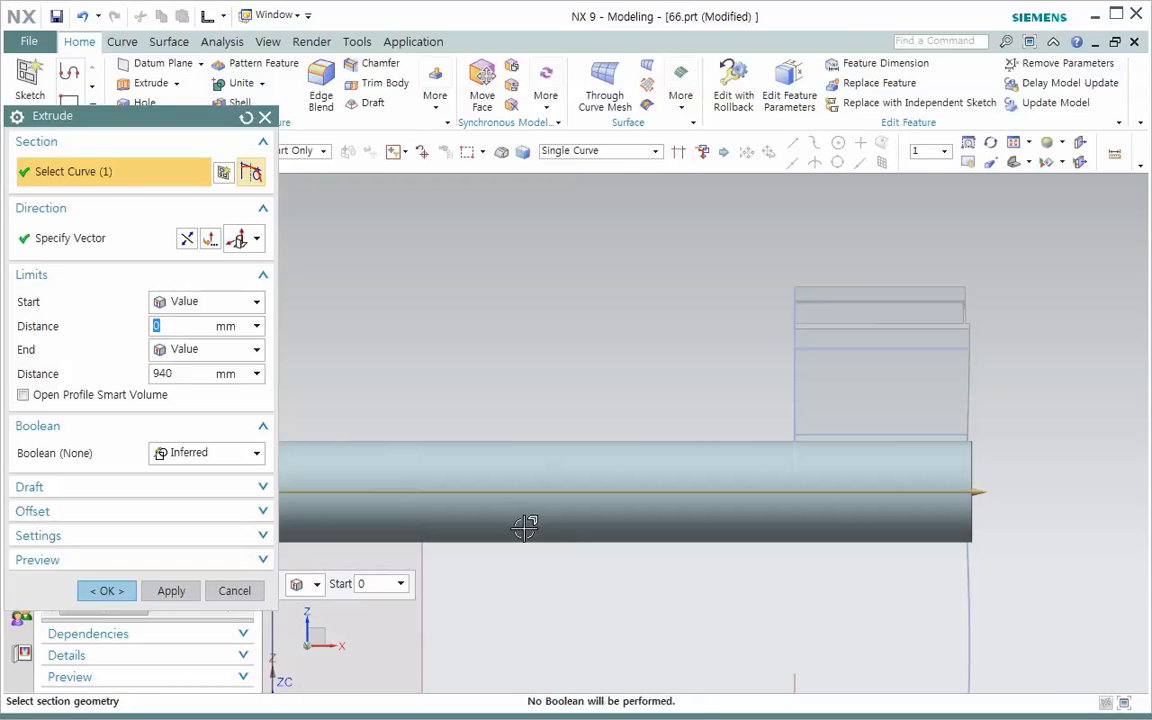
pyautogui.click(191, 376)
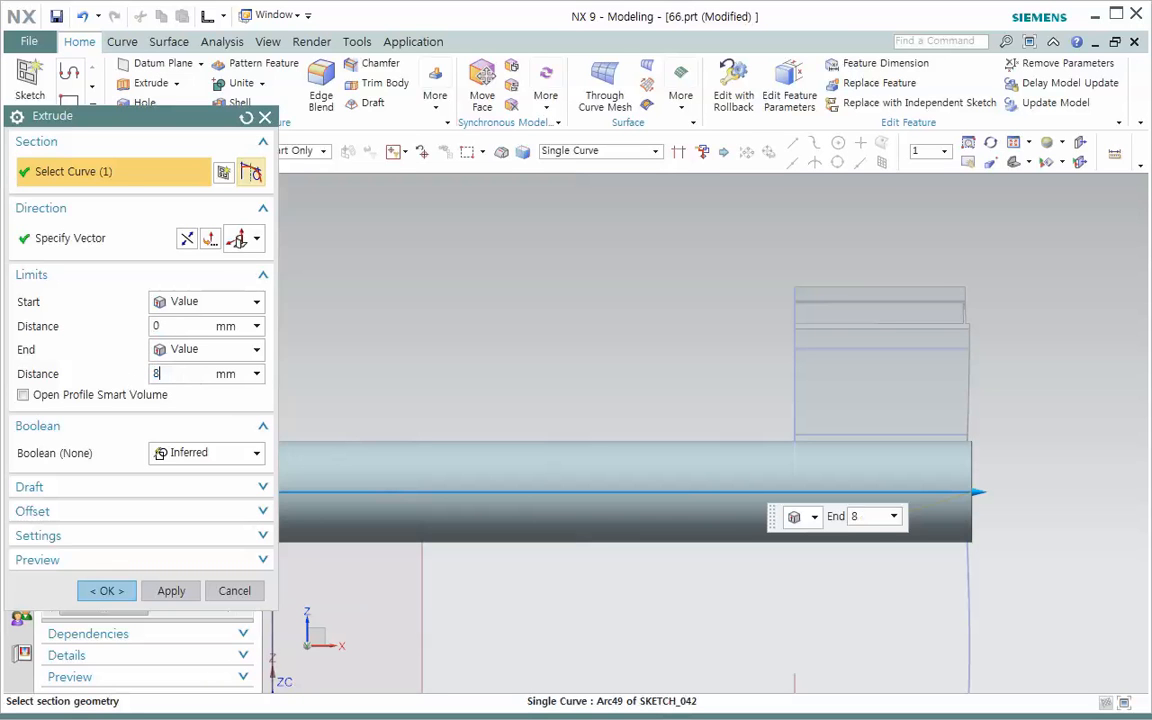
pyautogui.write('8')
pyautogui.press('Escape')
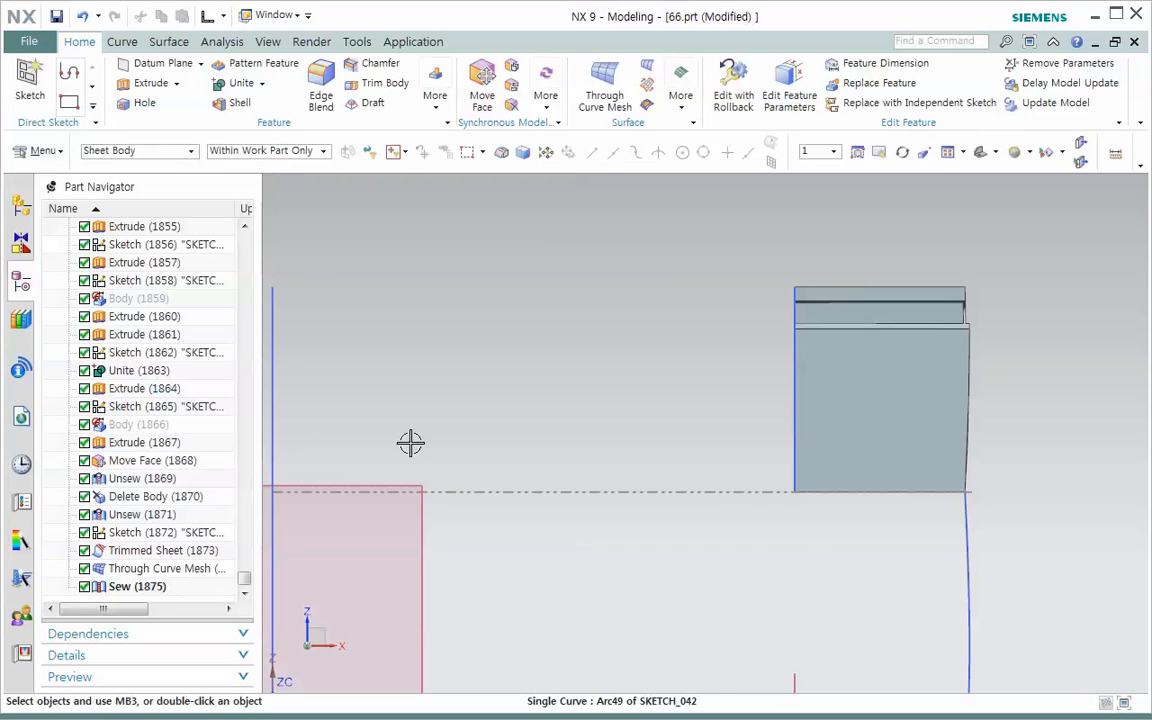
# Start extruding only the outer hub circle of the wheel sketch as a single curve toward the wheel segment, with an end distance of 940 mm
pyautogui.scroll(-3, 514, 501)
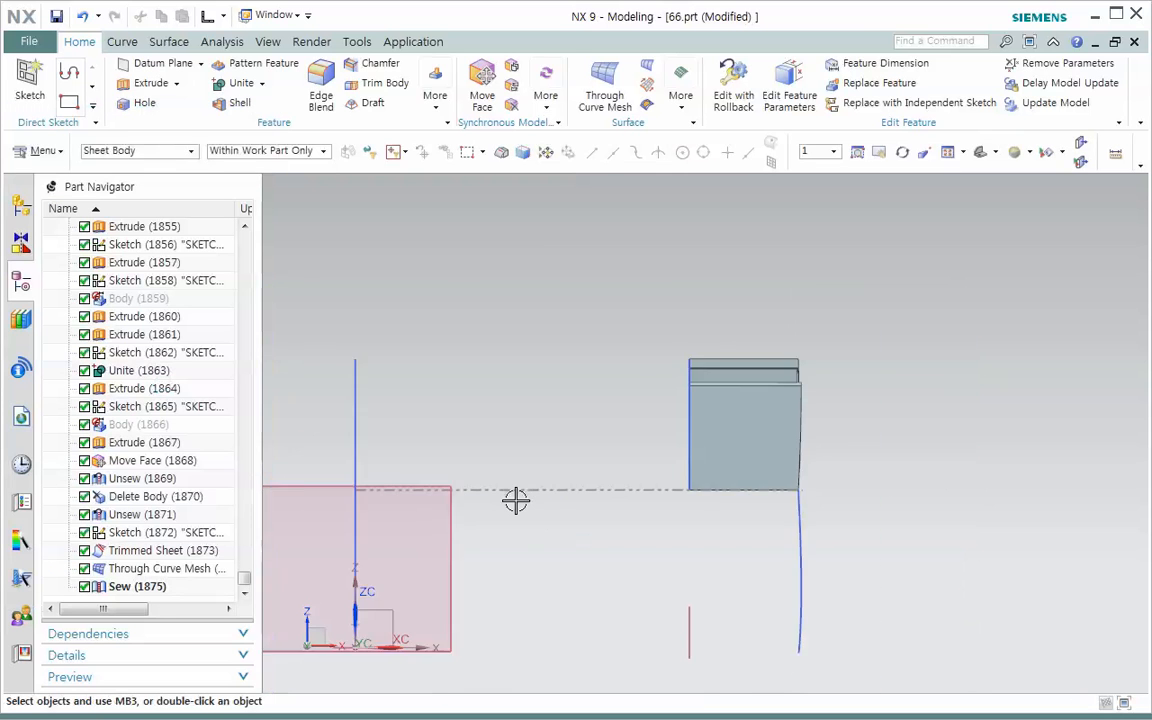
pyautogui.moveTo(404, 557); pyautogui.dragTo(337, 509, button='middle')
pyautogui.scroll(-1, 512, 520)
pyautogui.scroll(2, 499, 485)
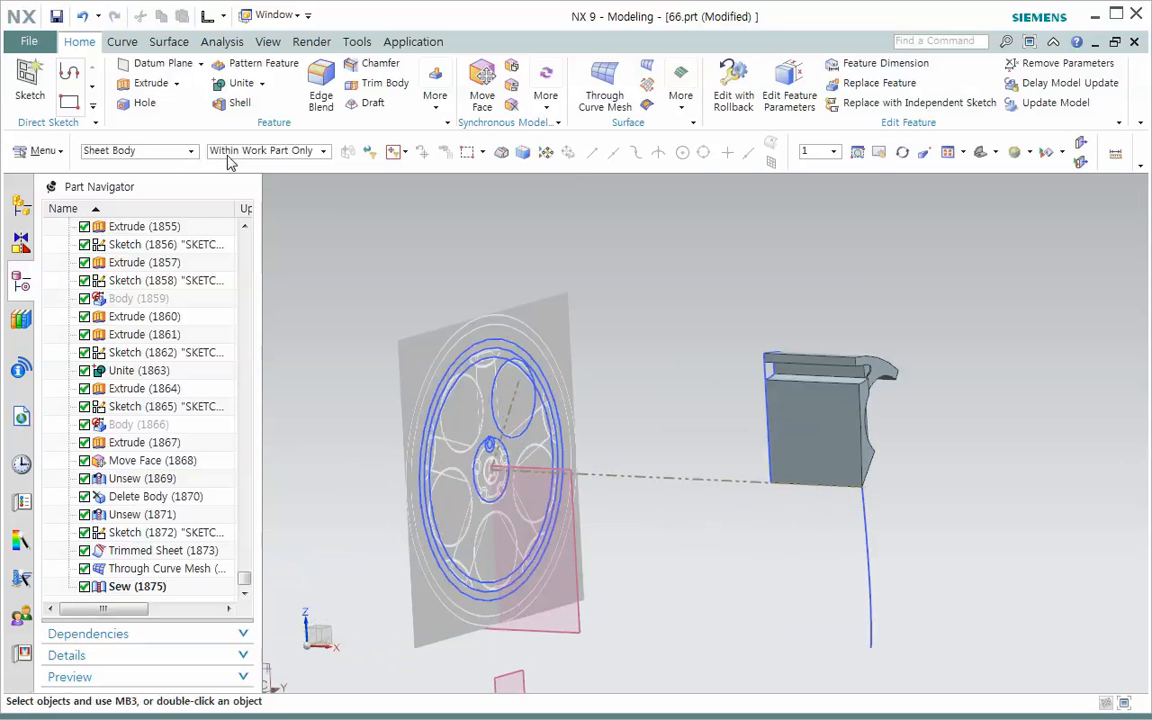
pyautogui.click(164, 85)
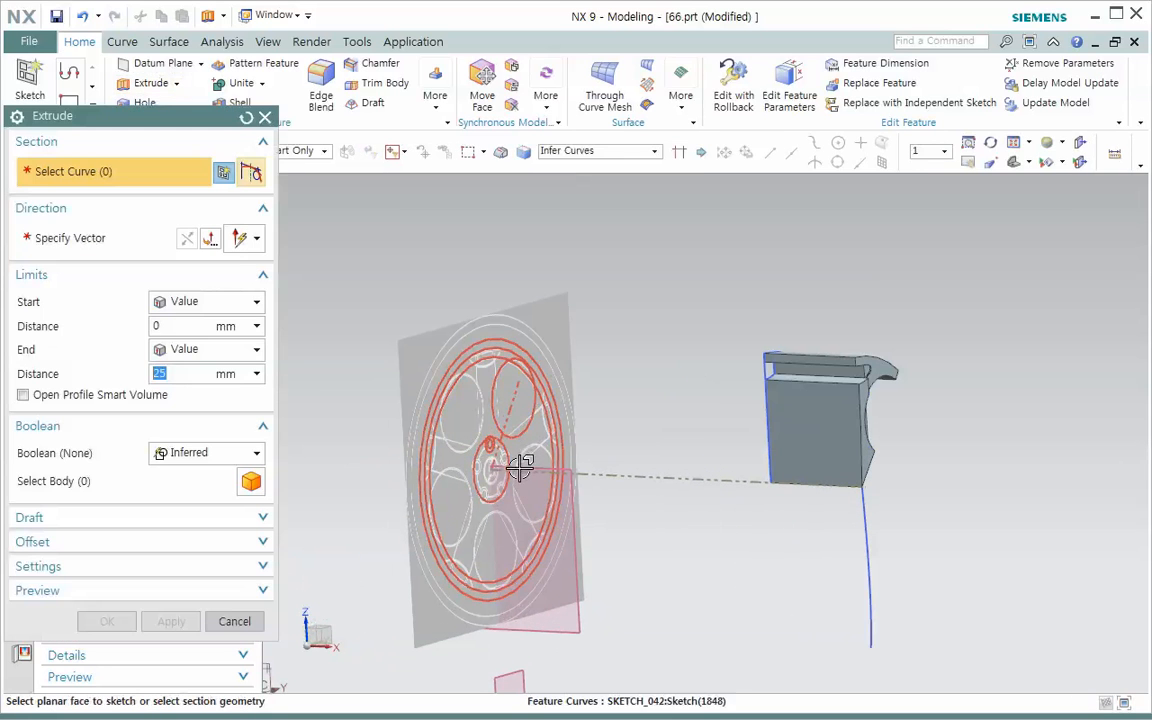
pyautogui.click(603, 152)
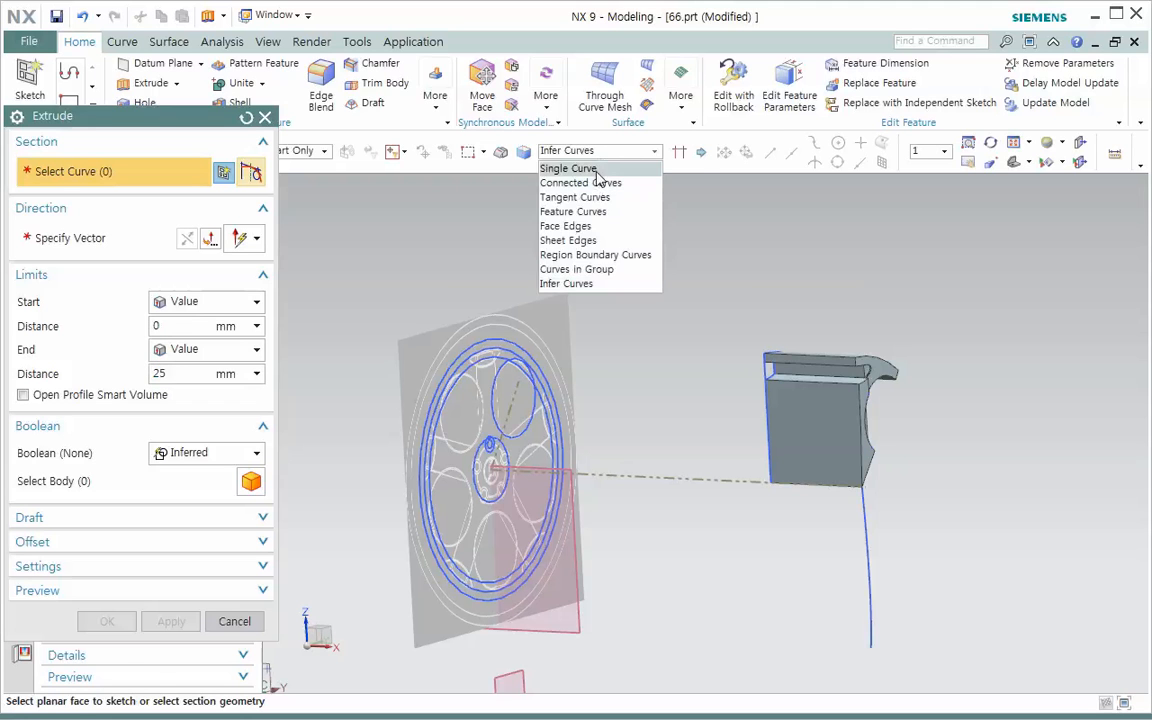
pyautogui.click(560, 168)
pyautogui.click(489, 474)
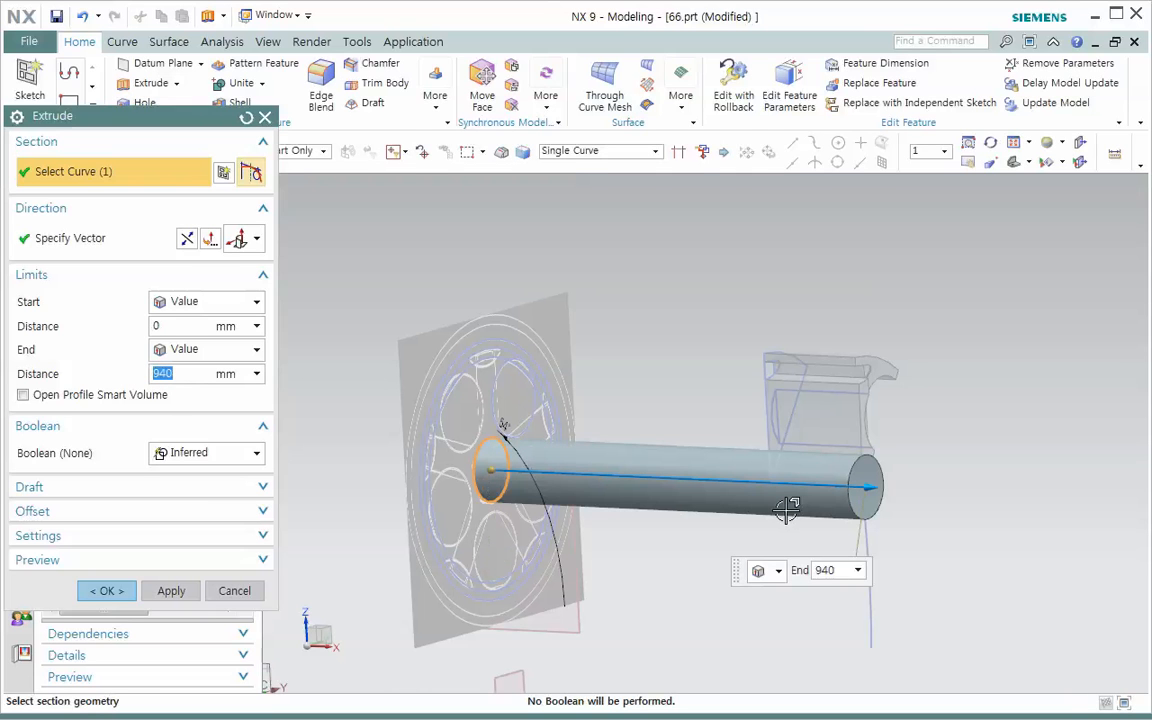
# Set the hub extrusion's start distance to 885 mm so it forms a short cylinder at the wheel segment's outer face
pyautogui.scroll(-6, 800, 512)
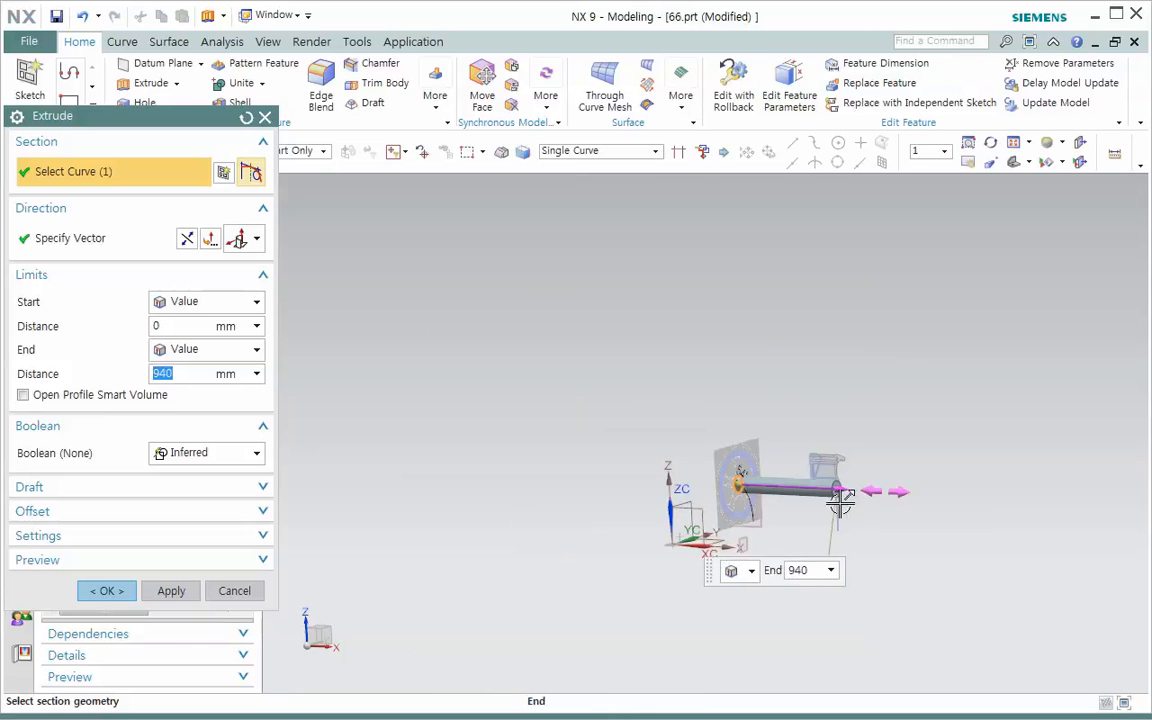
pyautogui.scroll(5, 838, 503)
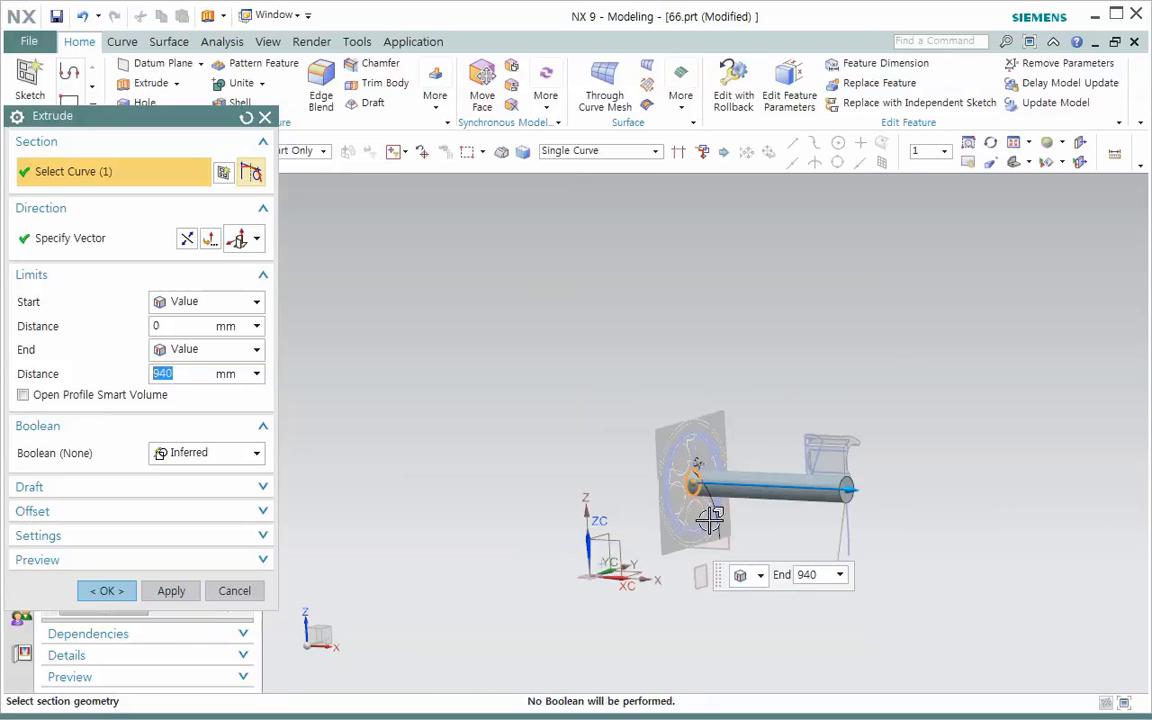
pyautogui.scroll(5, 849, 473)
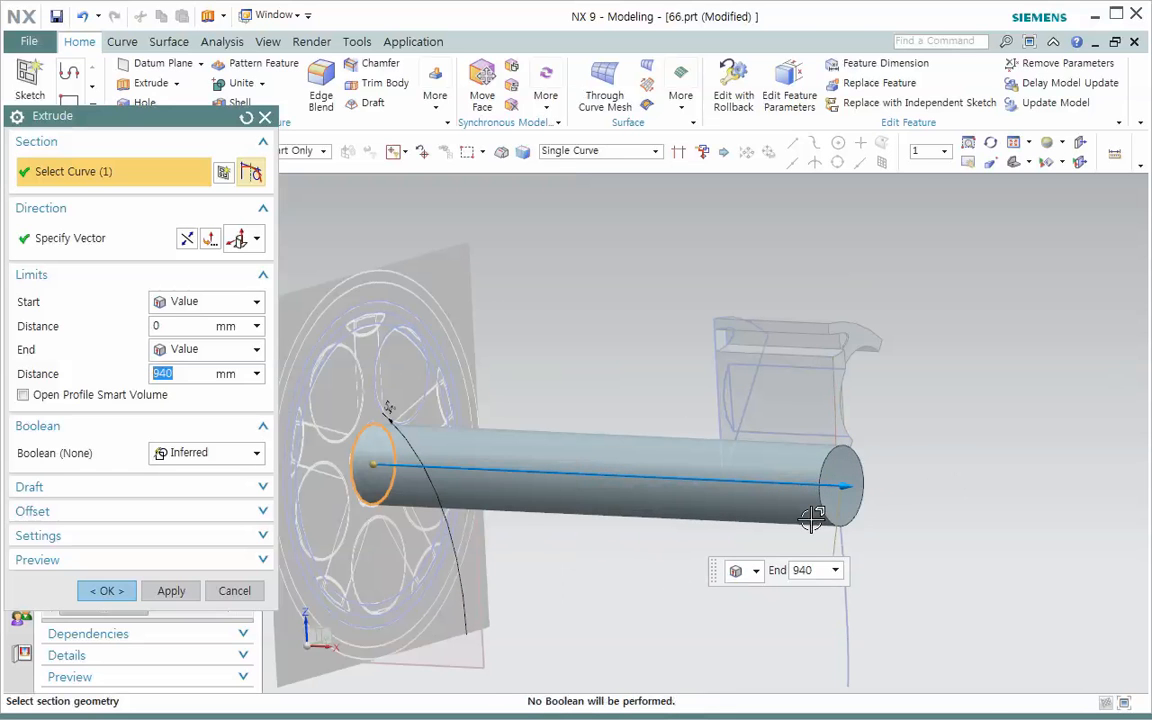
pyautogui.press('F8')
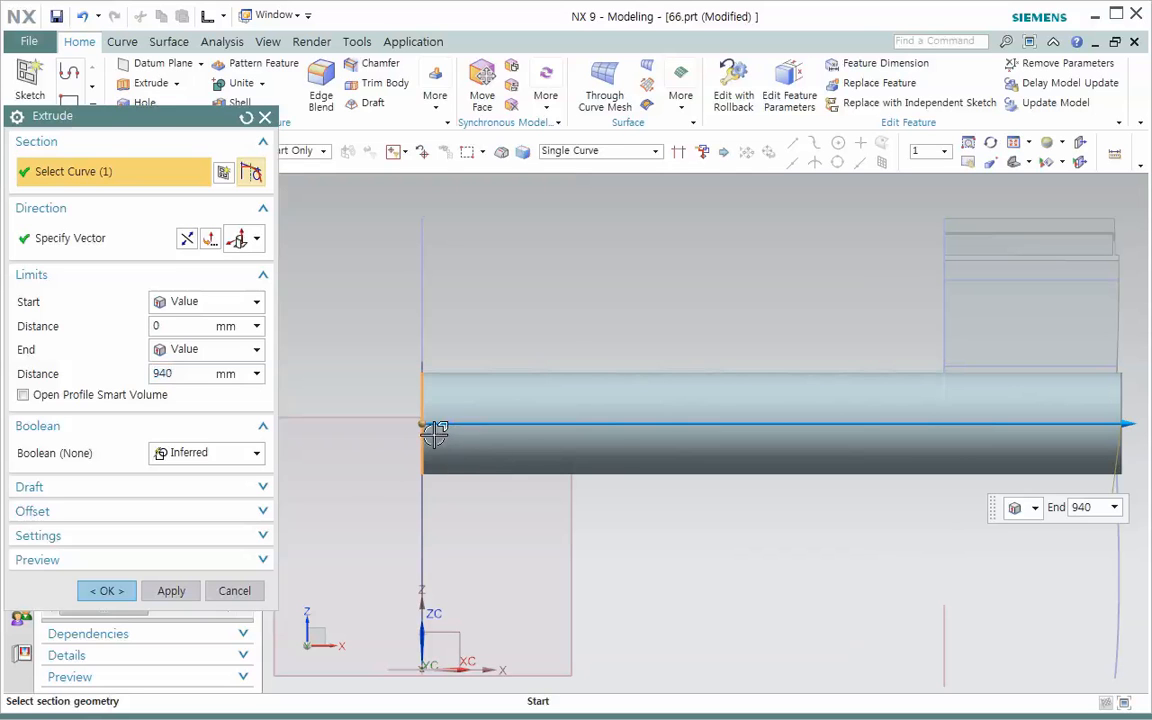
pyautogui.moveTo(422, 424); pyautogui.dragTo(1095, 446)
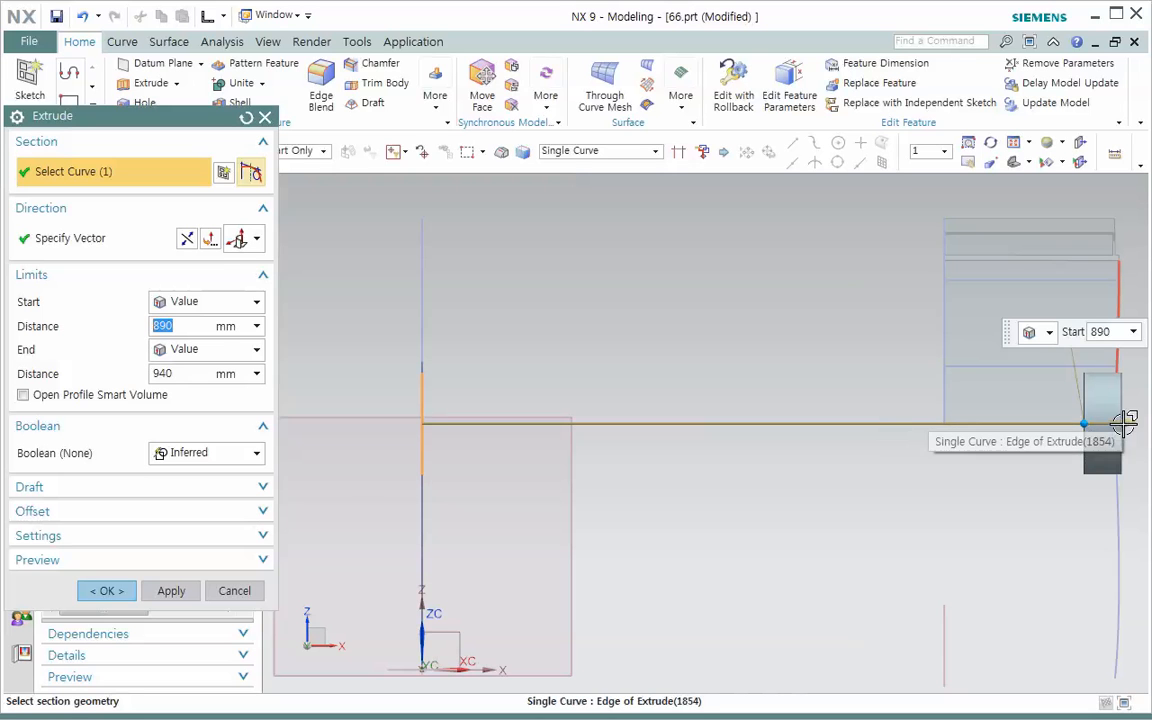
pyautogui.keyDown('shift'); pyautogui.moveTo(962, 502); pyautogui.dragTo(661, 522, button='middle'); pyautogui.keyUp('shift')
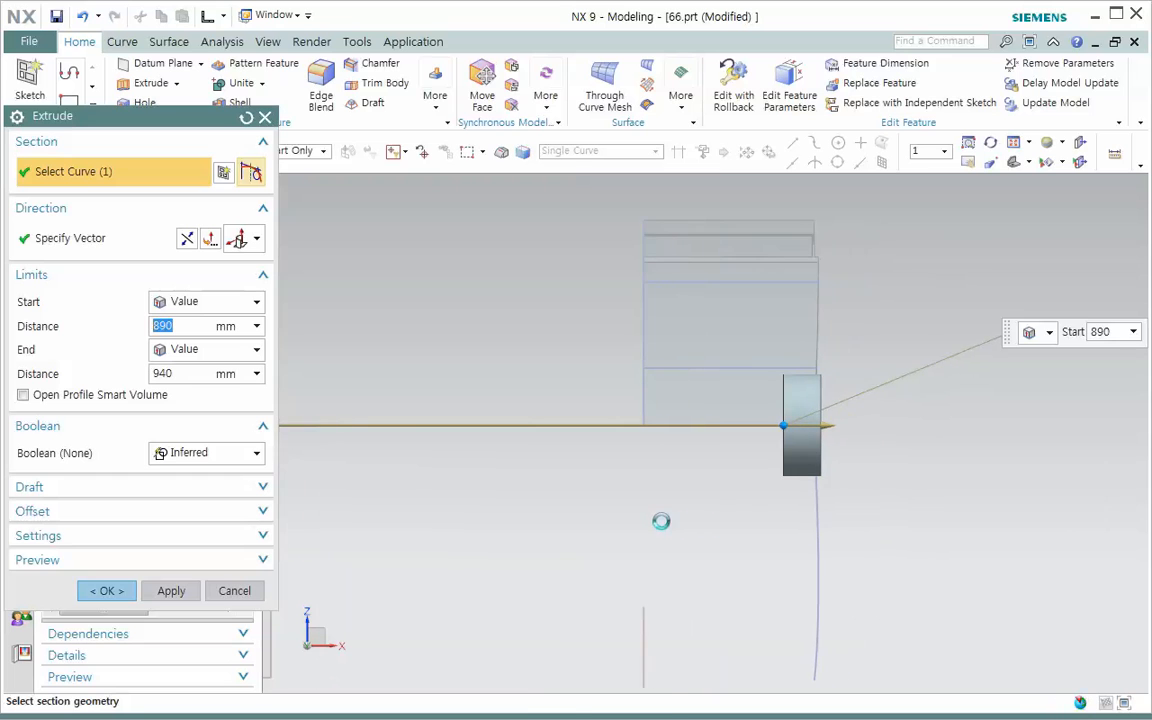
pyautogui.scroll(1, 912, 482)
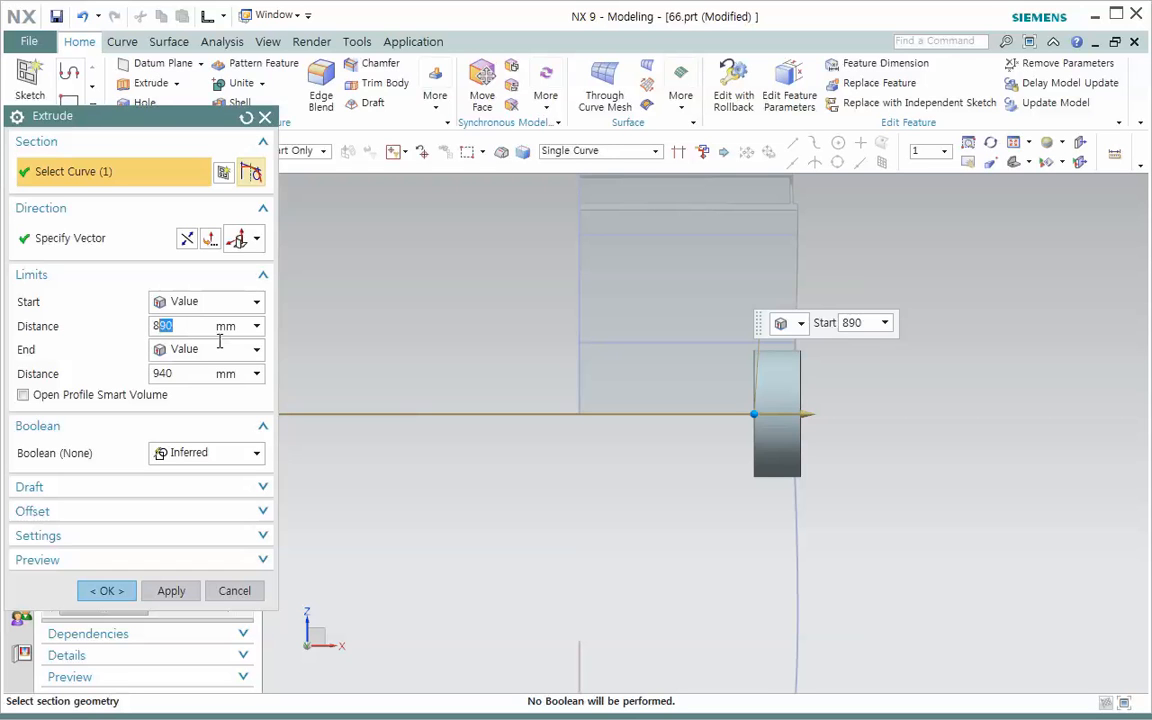
pyautogui.press('Return')
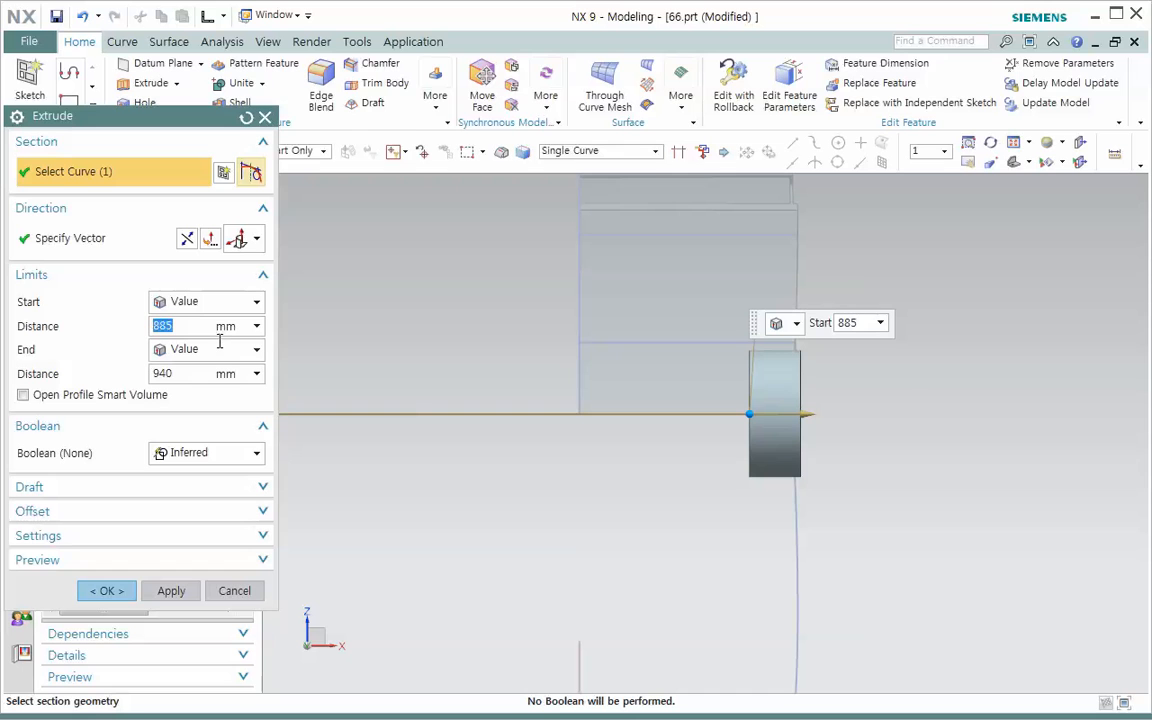
# Subtract the hub cylinder from the wheel segment body and complete the extrusion
pyautogui.scroll(-4, 648, 435)
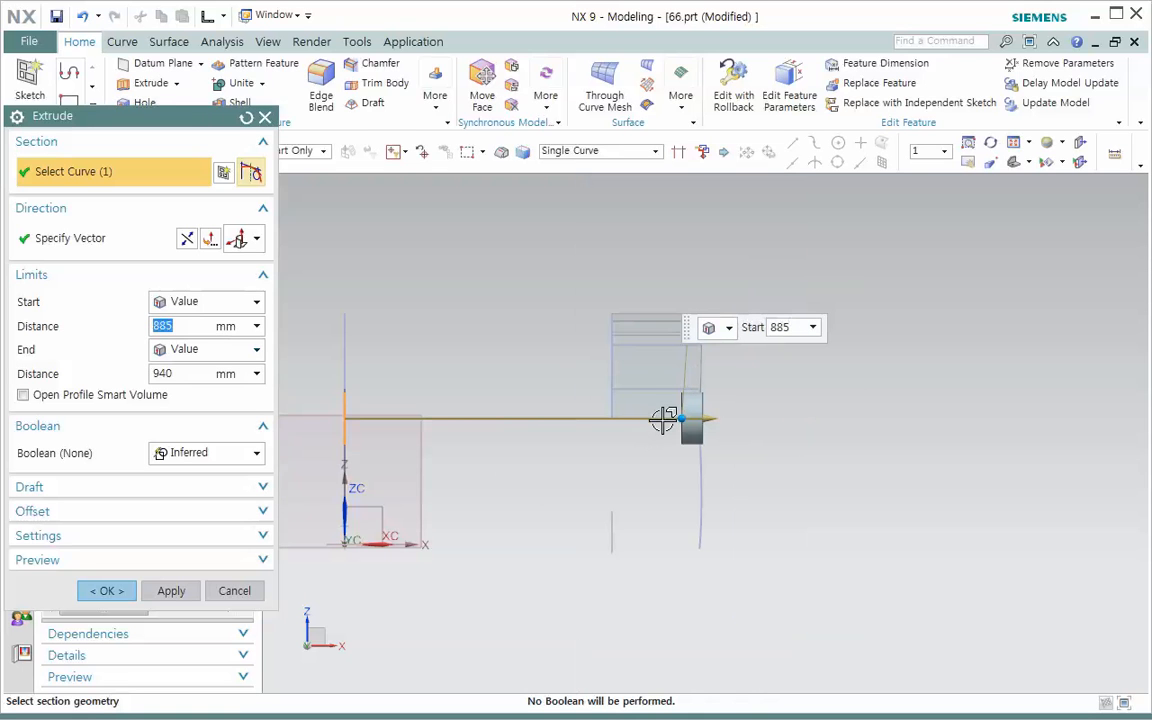
pyautogui.moveTo(663, 420); pyautogui.dragTo(637, 398, button='middle')
pyautogui.scroll(2, 431, 460)
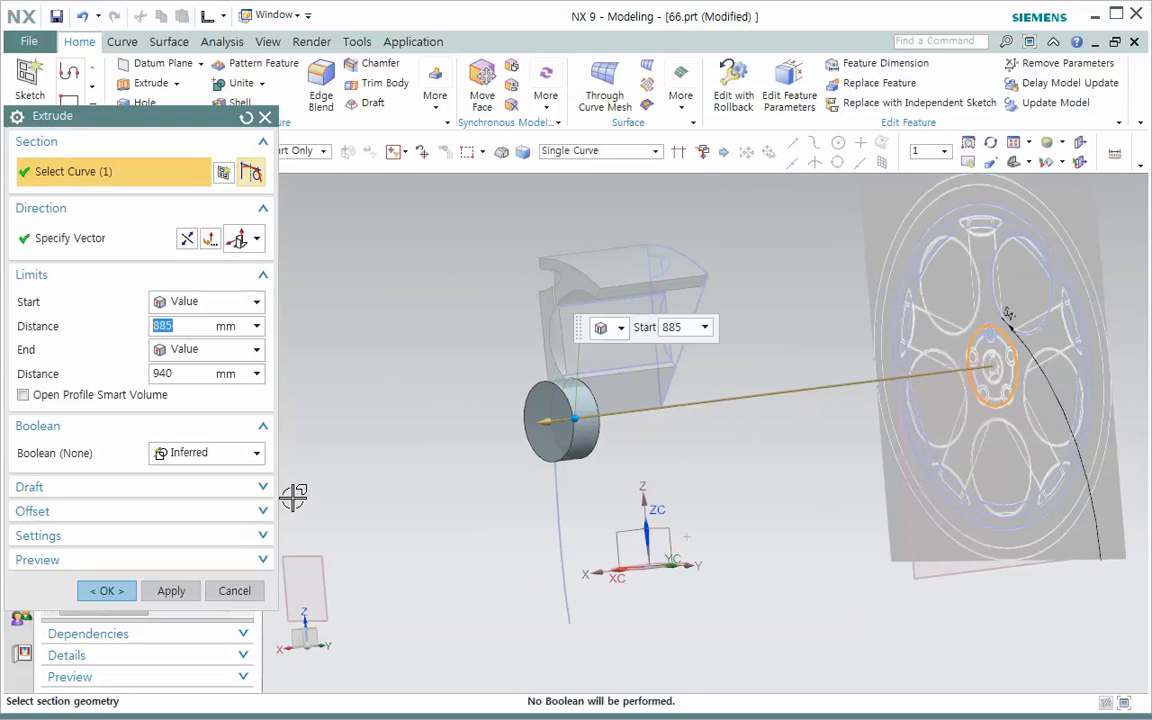
pyautogui.click(257, 454)
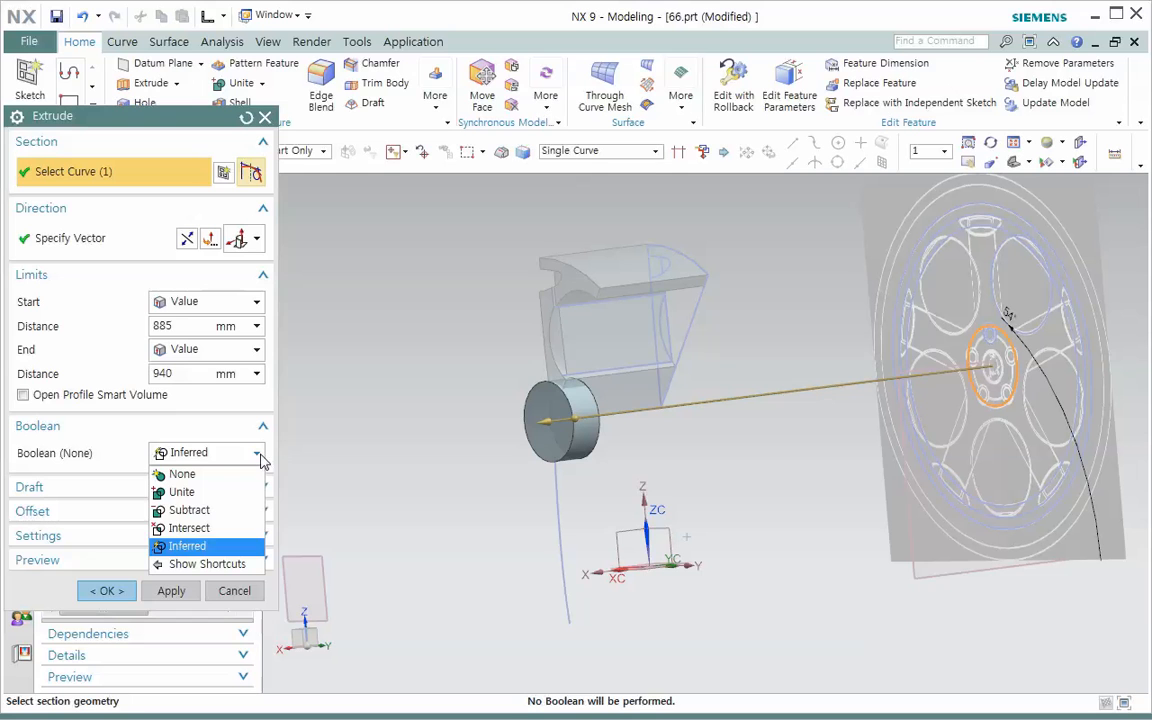
pyautogui.click(239, 511)
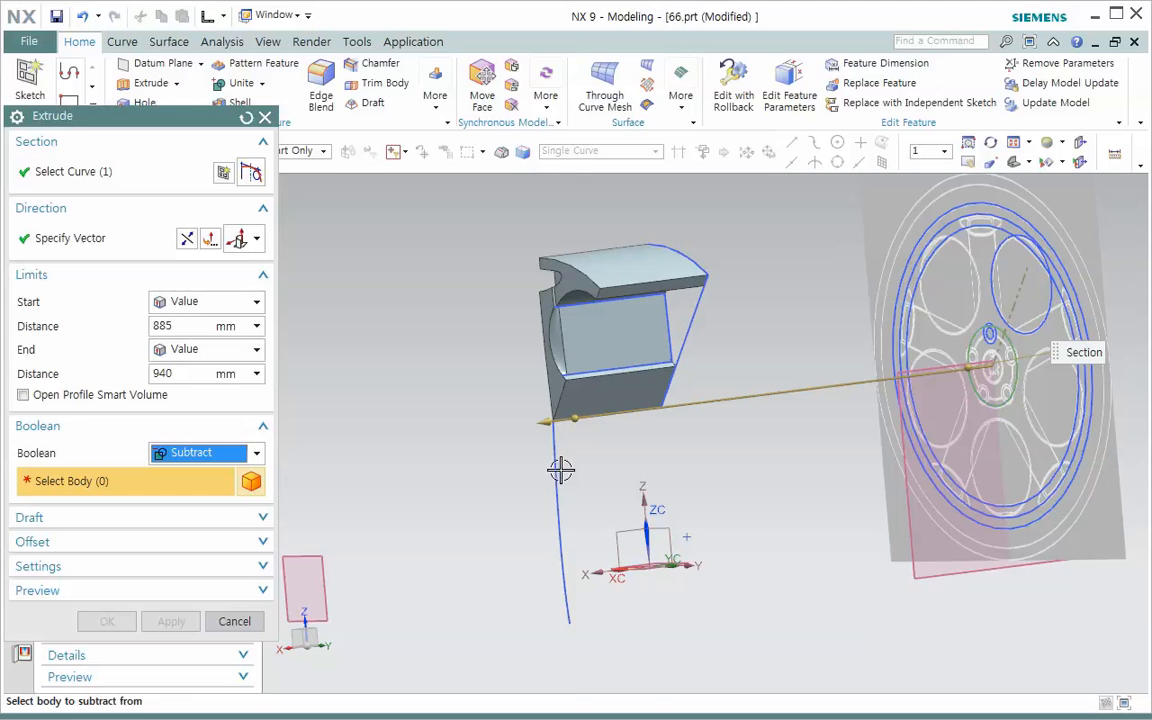
pyautogui.click(548, 378)
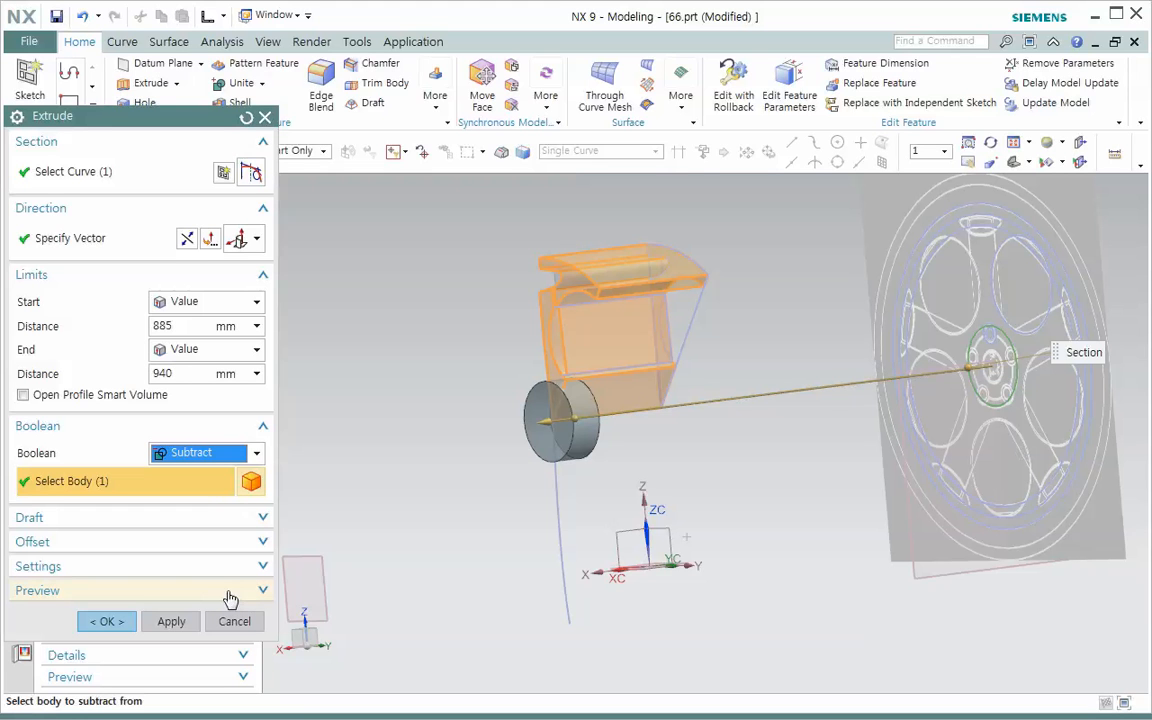
pyautogui.scroll(-5, 585, 414)
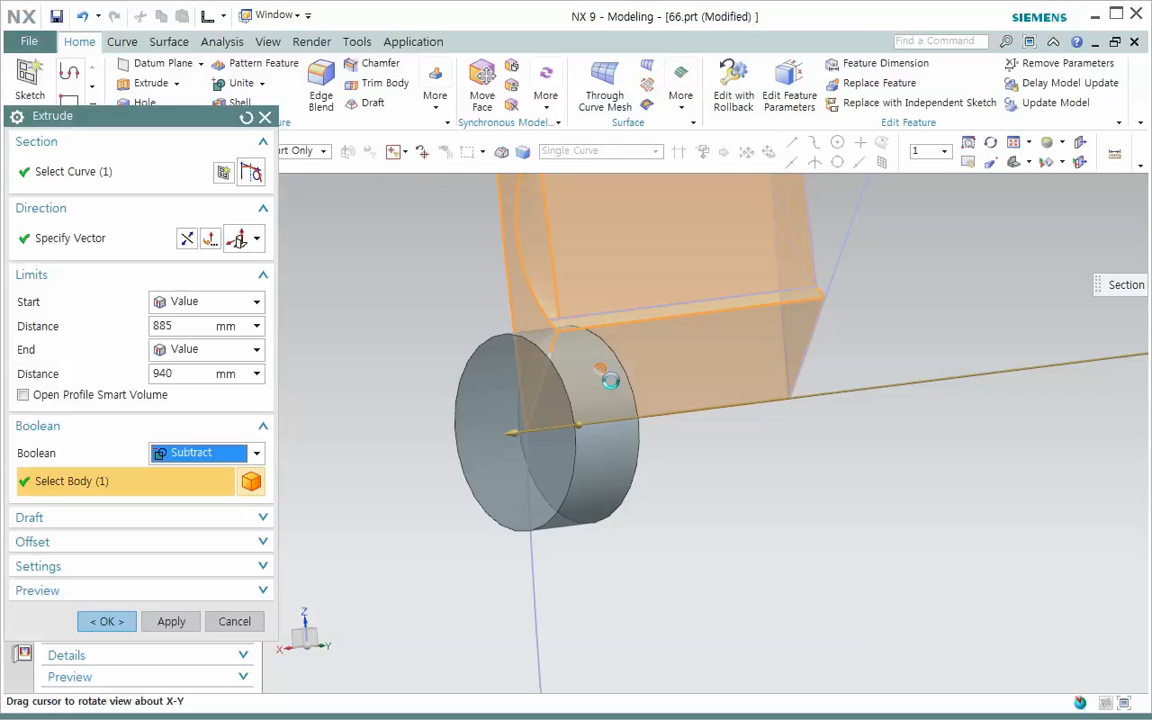
pyautogui.moveTo(609, 380); pyautogui.dragTo(578, 362, button='middle')
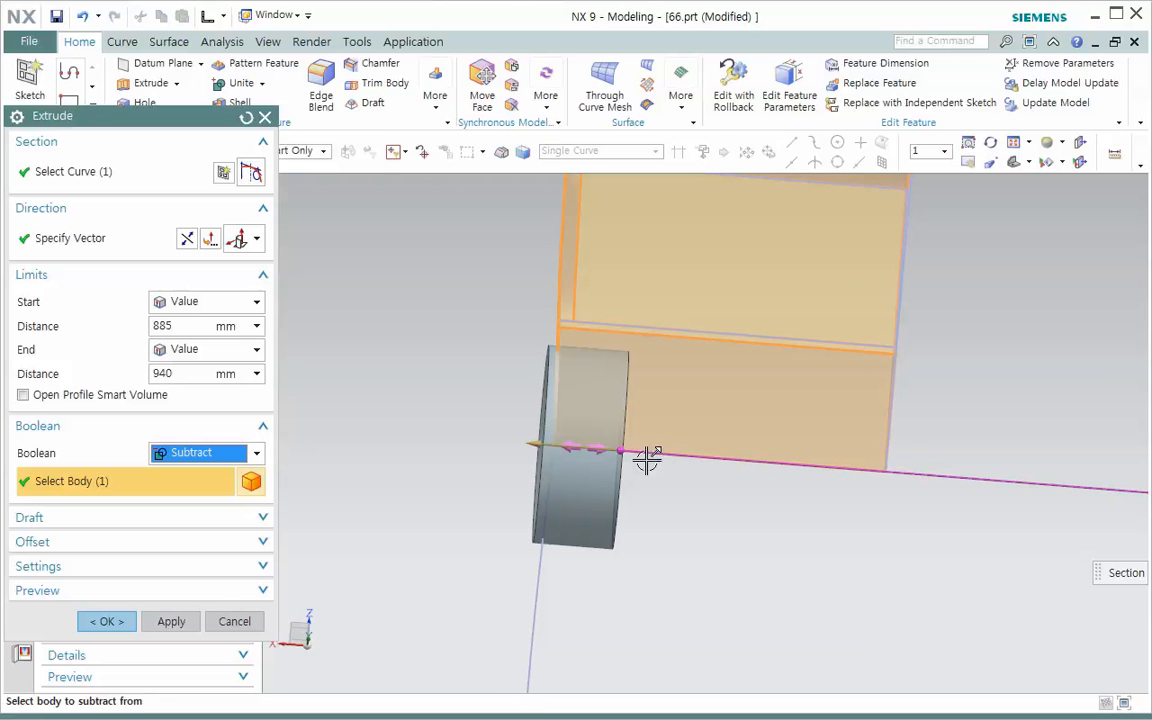
pyautogui.click(105, 621)
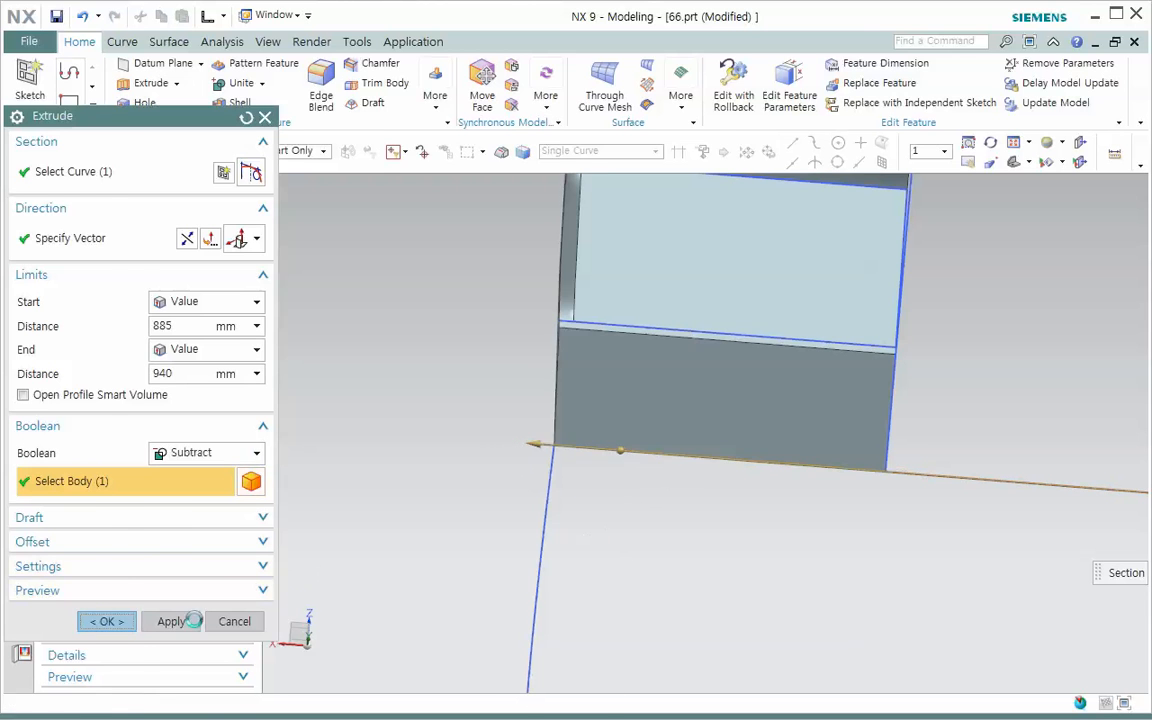
# Examine the hub recess at the wheel segment's lower tip from several angles, including against the hub circle in the side view
pyautogui.scroll(-5, 702, 391)
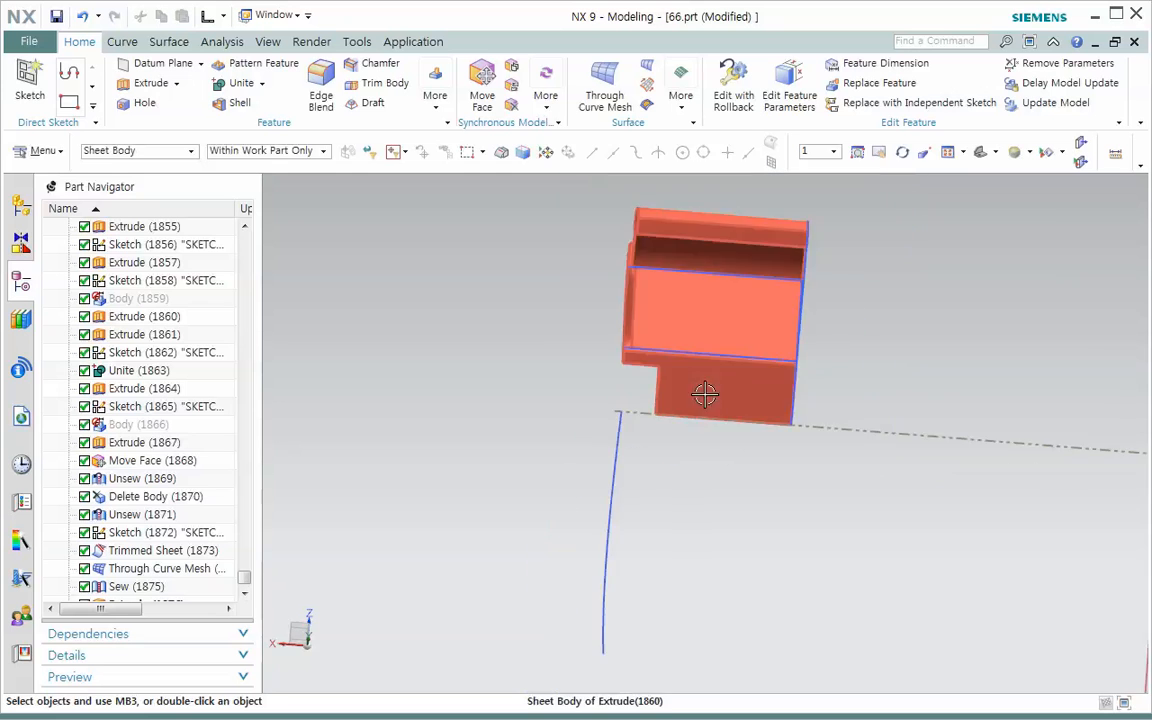
pyautogui.moveTo(702, 391); pyautogui.dragTo(836, 393, button='middle')
pyautogui.moveTo(954, 374); pyautogui.dragTo(578, 452, button='middle')
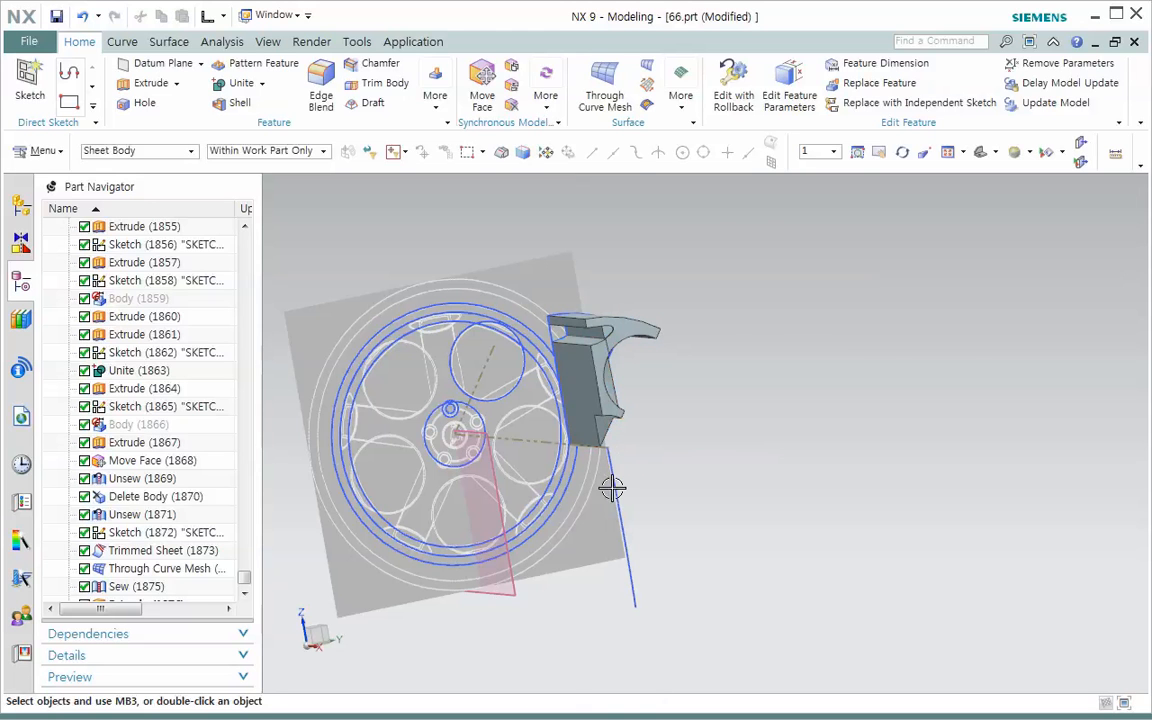
pyautogui.press('Home')
pyautogui.scroll(4, 1010, 450)
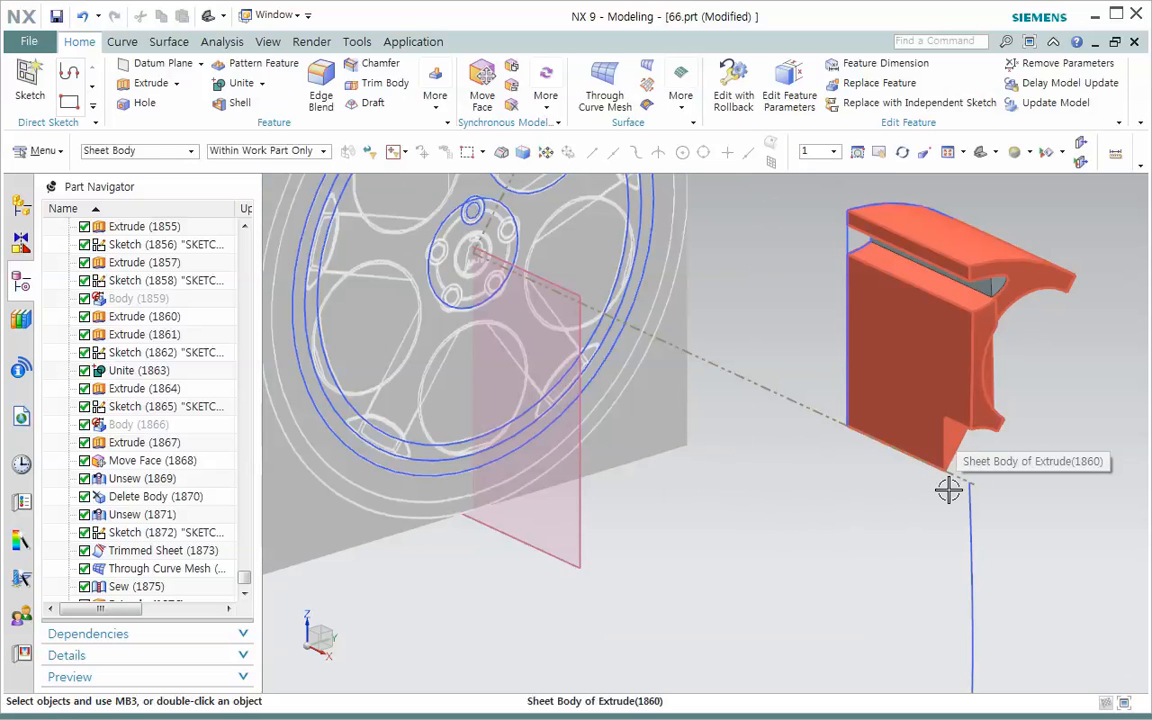
pyautogui.hotkey('ctrl', 'alt', 'r')
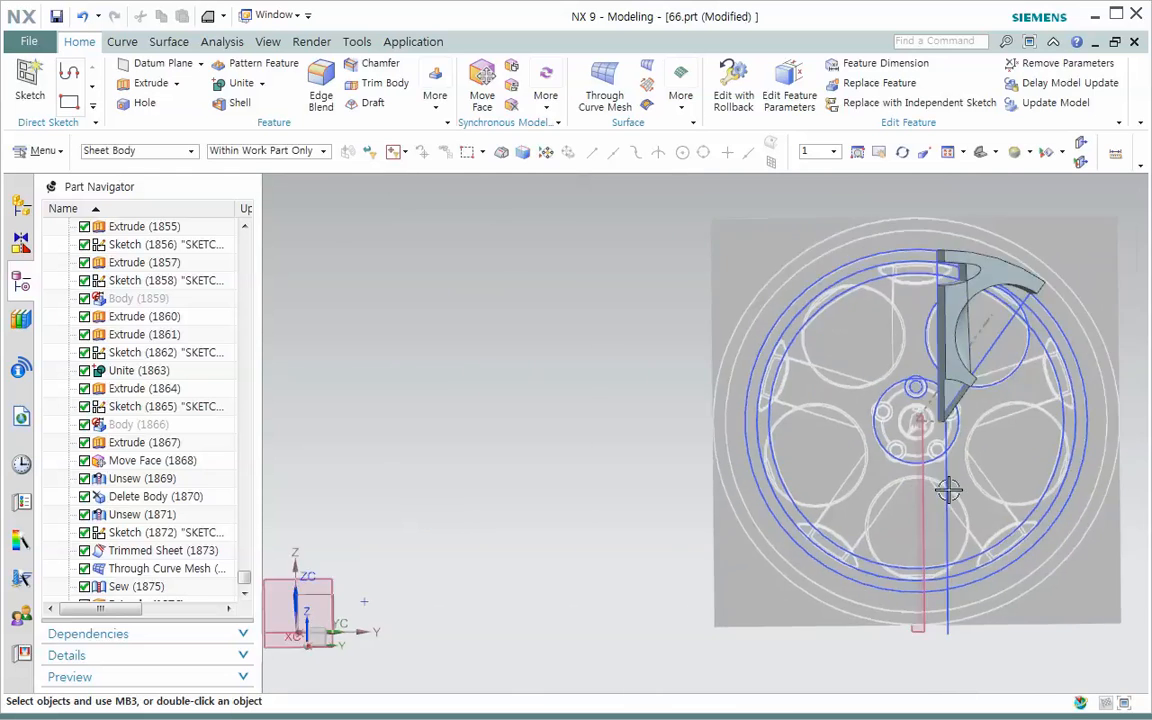
pyautogui.scroll(5, 944, 489)
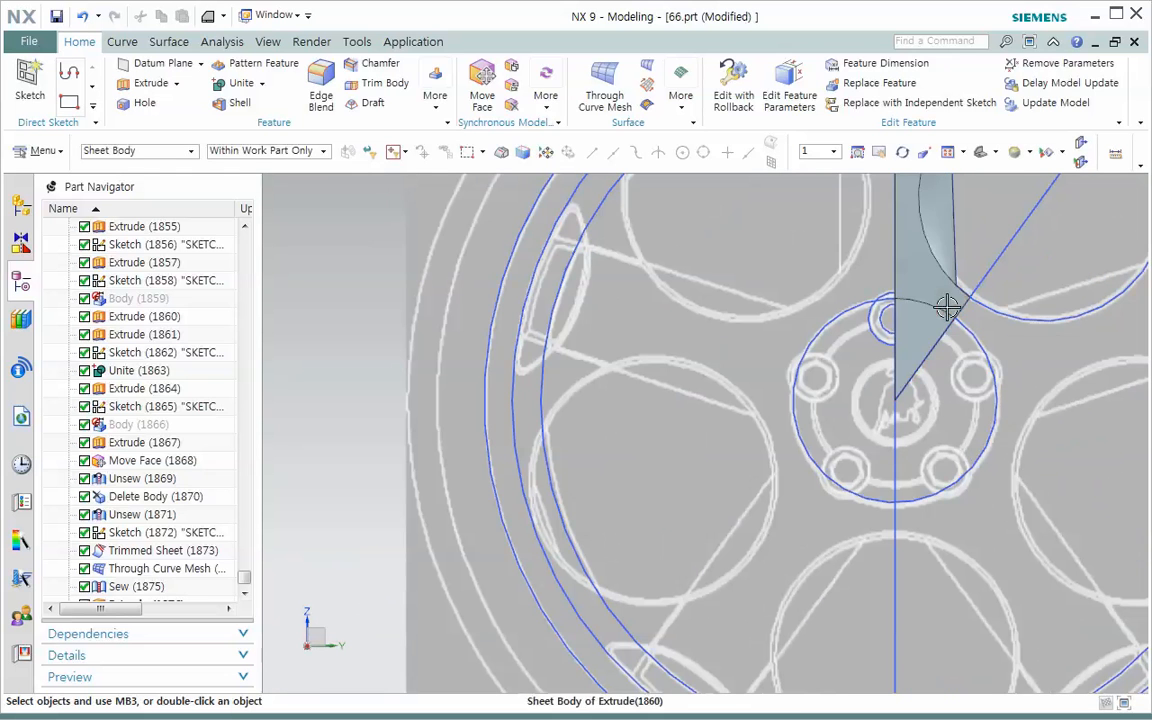
pyautogui.moveTo(951, 309); pyautogui.dragTo(937, 301, button='middle')
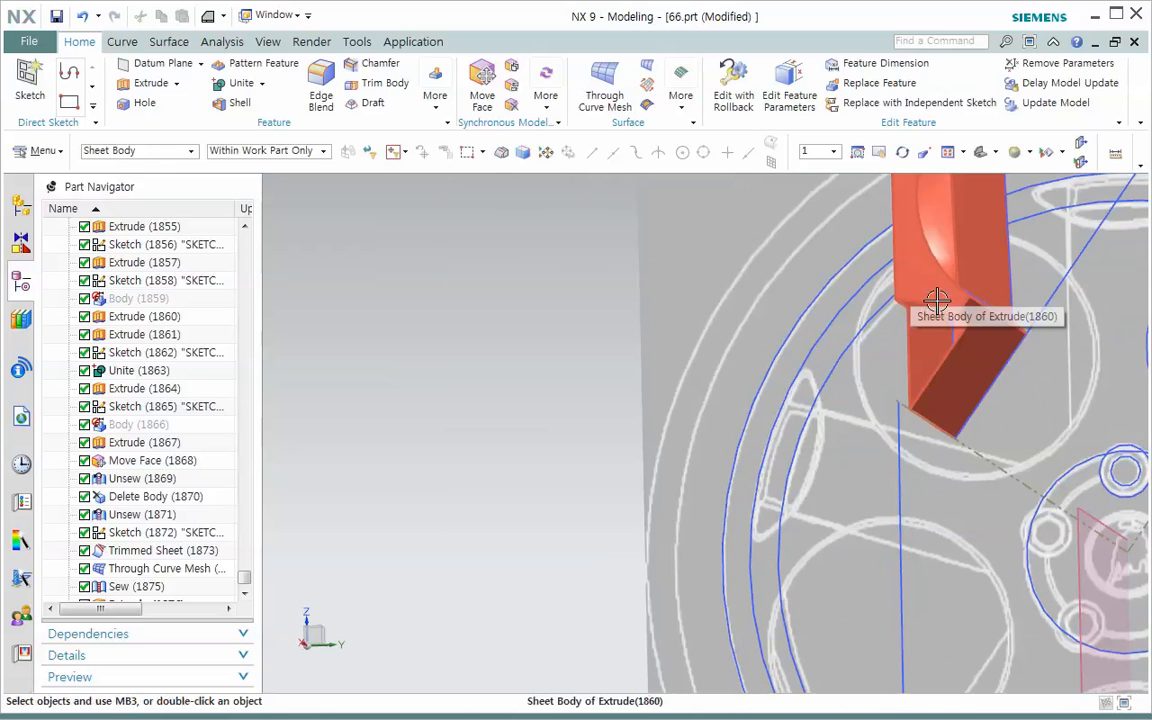